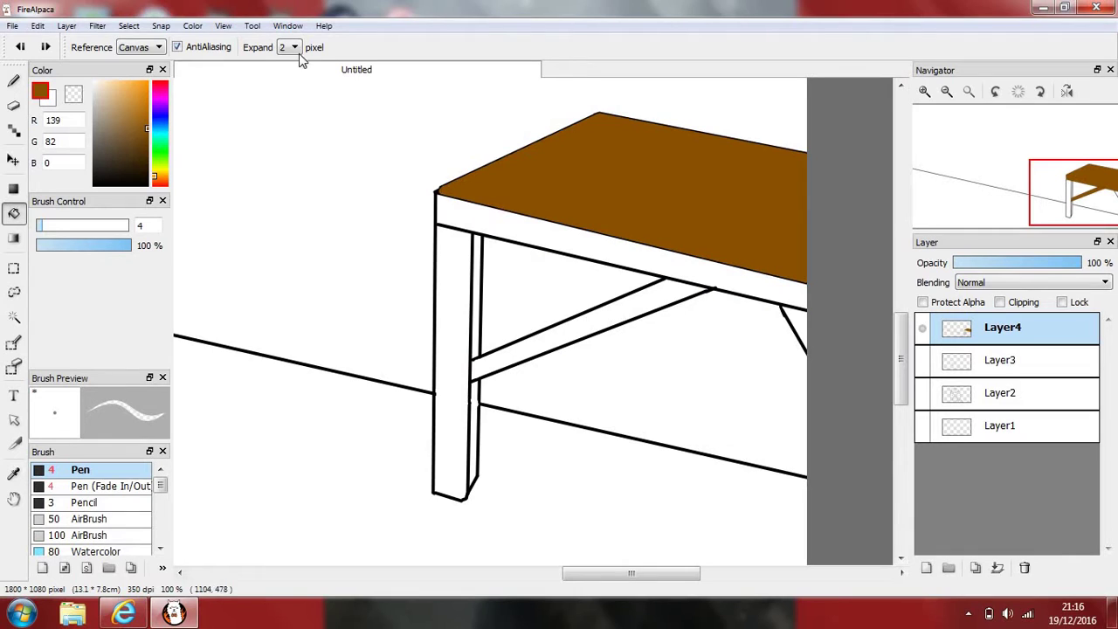
Try a brown fill on the table's front edge with a 1-pixel expansion, and undo it along with the tabletop fill
click(289, 47)
click(289, 60)
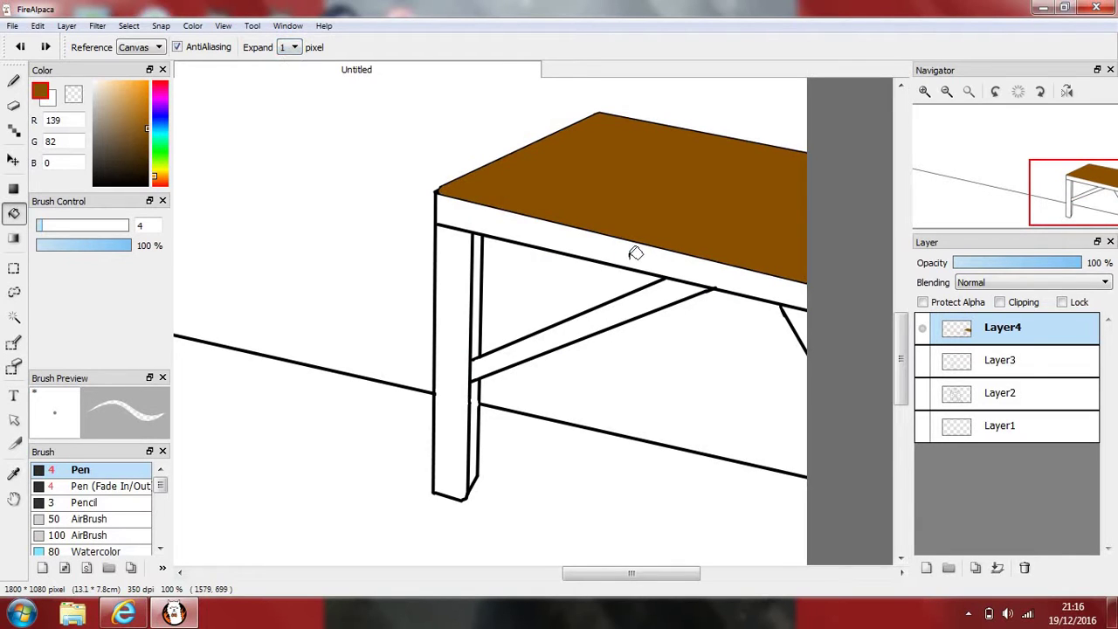
click(636, 254)
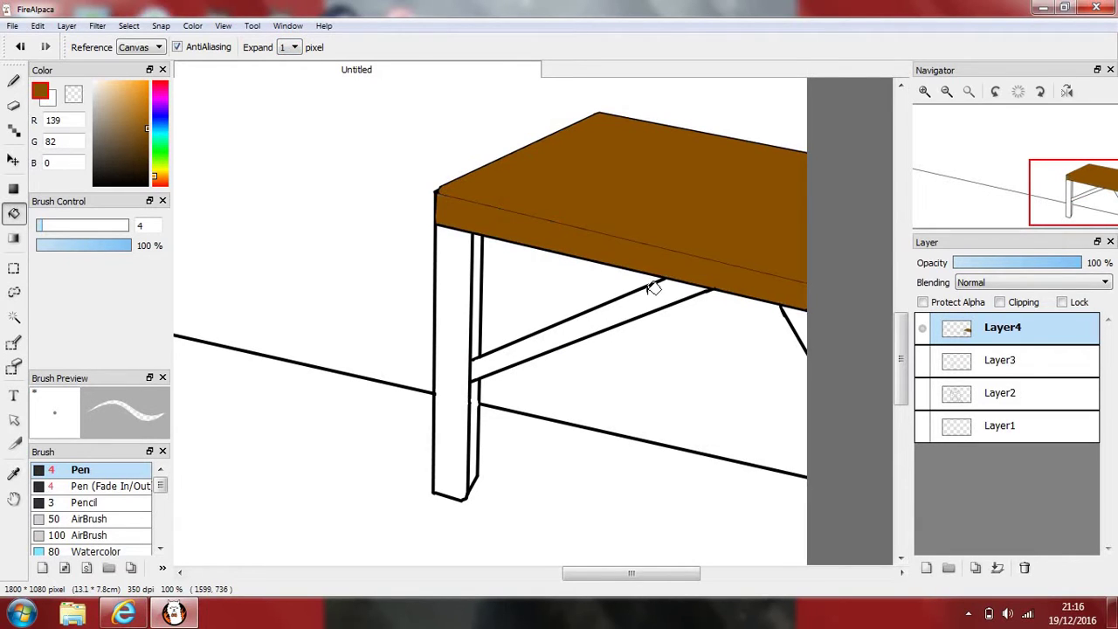
key(ctrl+z)
key(ctrl+z)
Try filling the tabletop, front edge, brace and leg brown with a 0-pixel expansion, and undo the fills
click(289, 48)
click(289, 54)
click(622, 183)
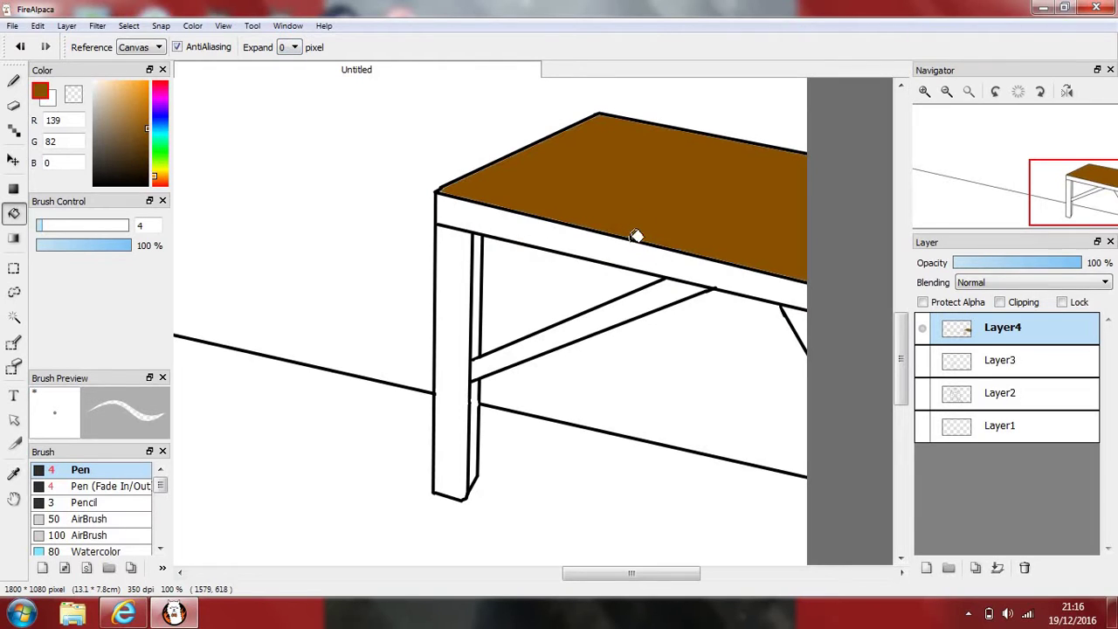
click(640, 250)
click(667, 294)
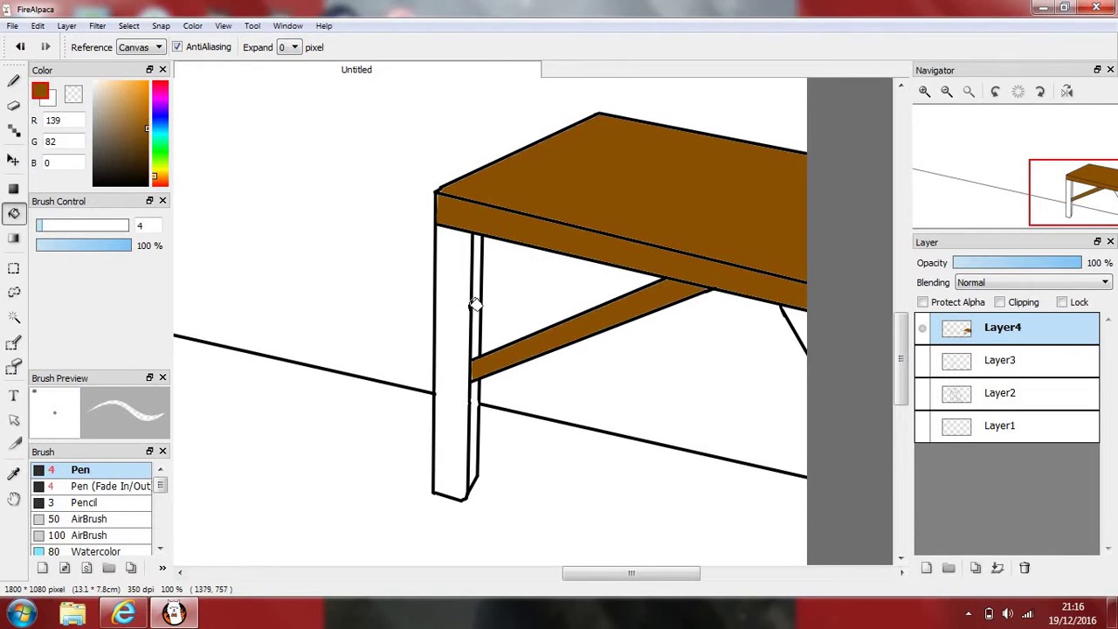
click(472, 305)
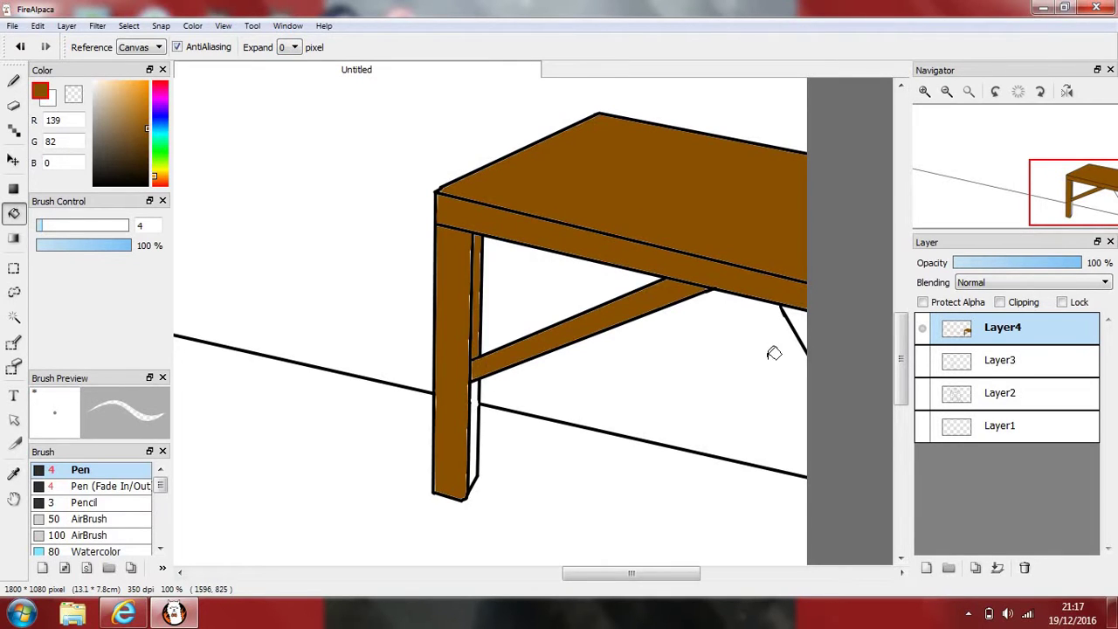
key(ctrl+z)
key(ctrl+z)
key(ctrl+z)
key(ctrl+z)
key(ctrl+z)
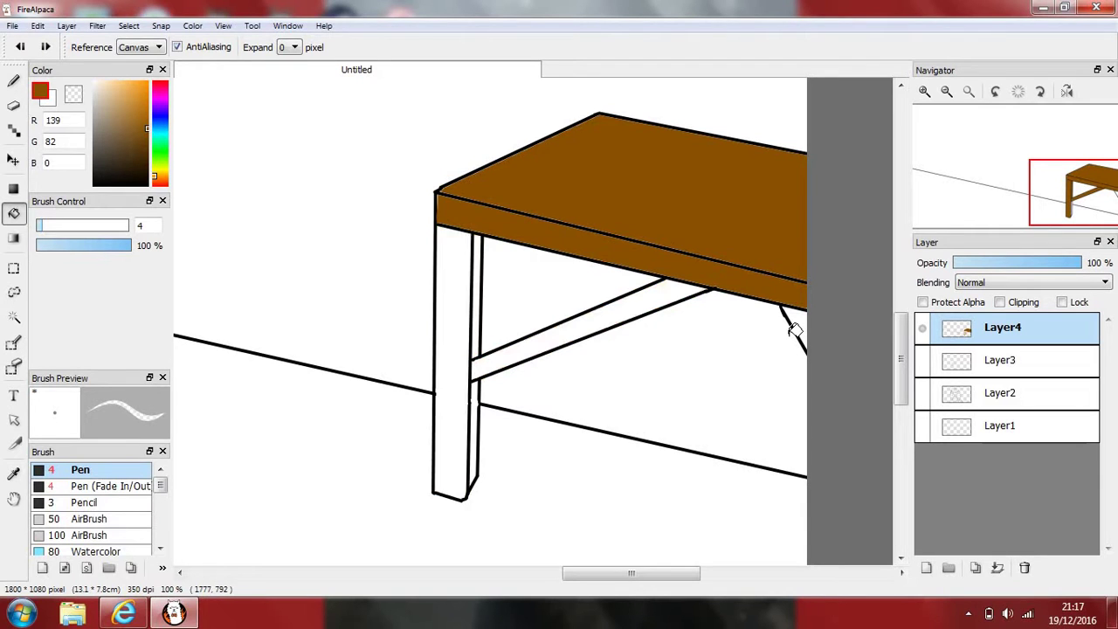
Add a new layer, test 0-pixel-expansion brown fills on the tabletop and front edge, and undo them
click(927, 568)
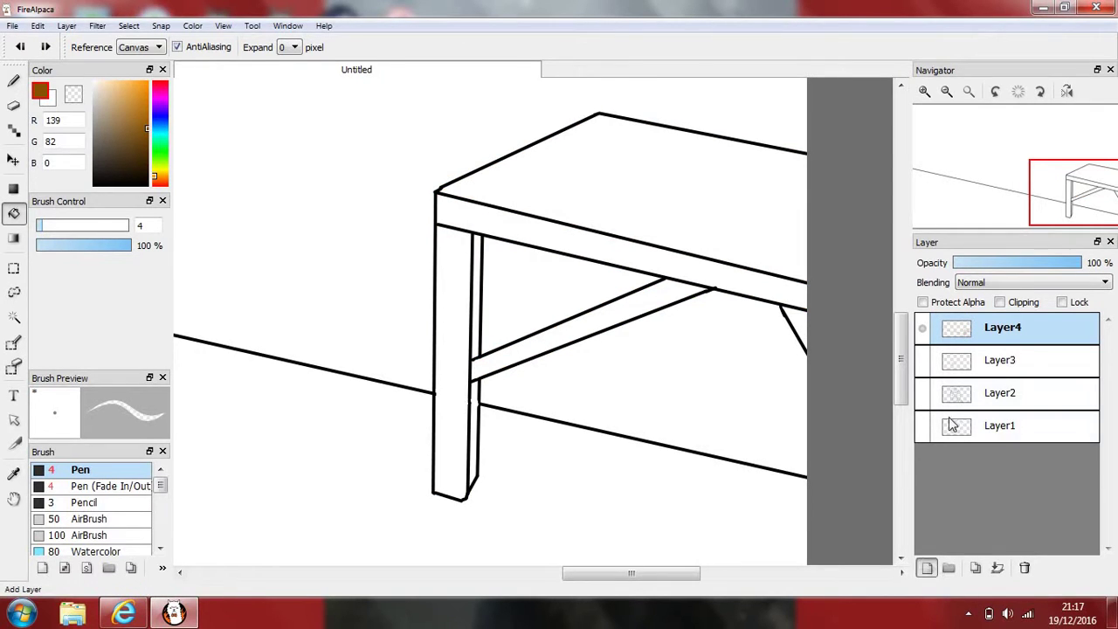
click(684, 191)
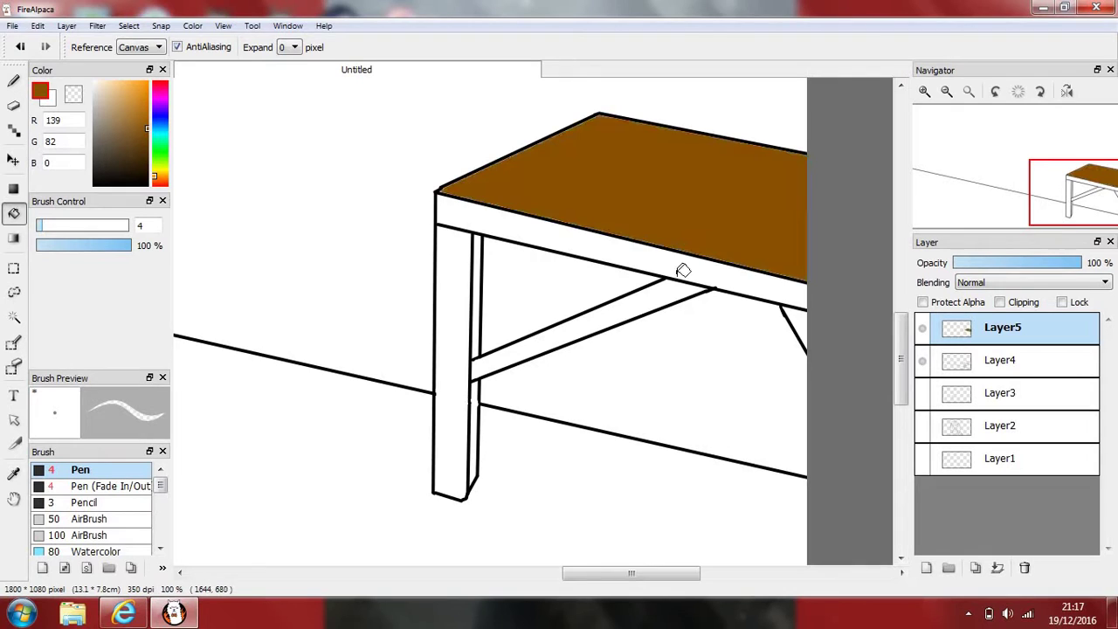
click(702, 275)
key(ctrl+z)
key(ctrl+z)
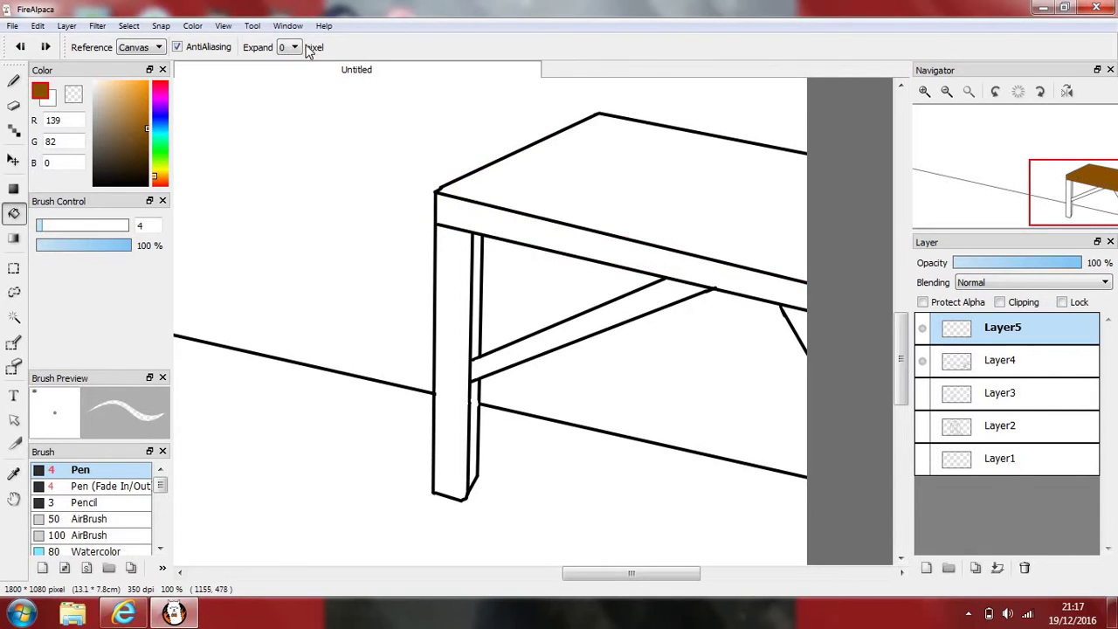
Fill the tabletop, front edge, braces and both faces of the leg brown on Layer5 with a 1-pixel expansion
click(291, 48)
click(295, 72)
click(601, 173)
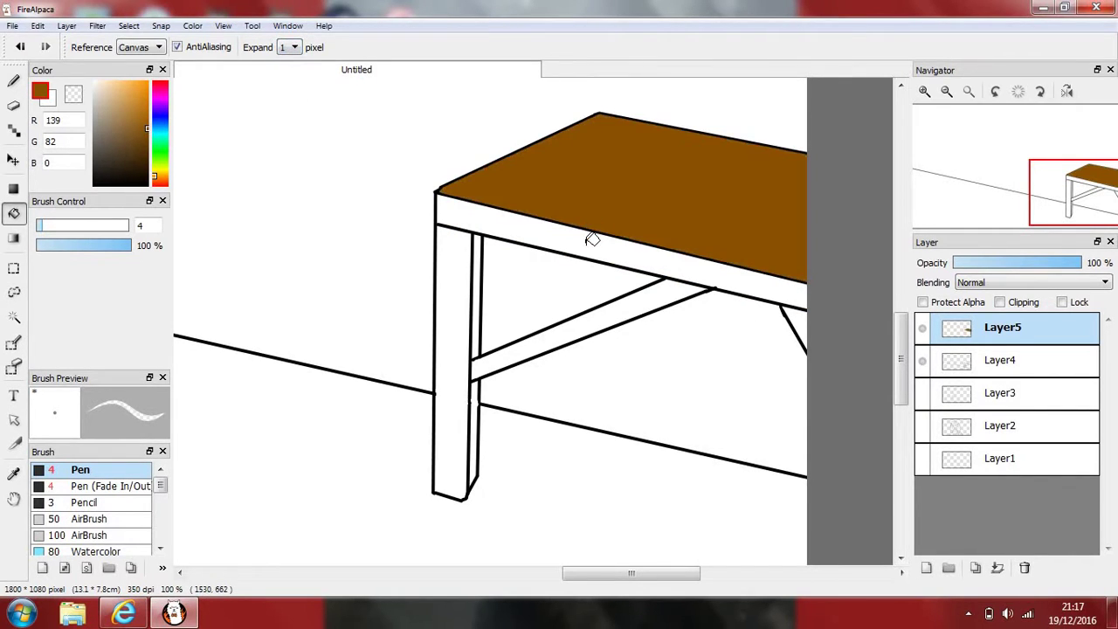
click(638, 260)
click(799, 307)
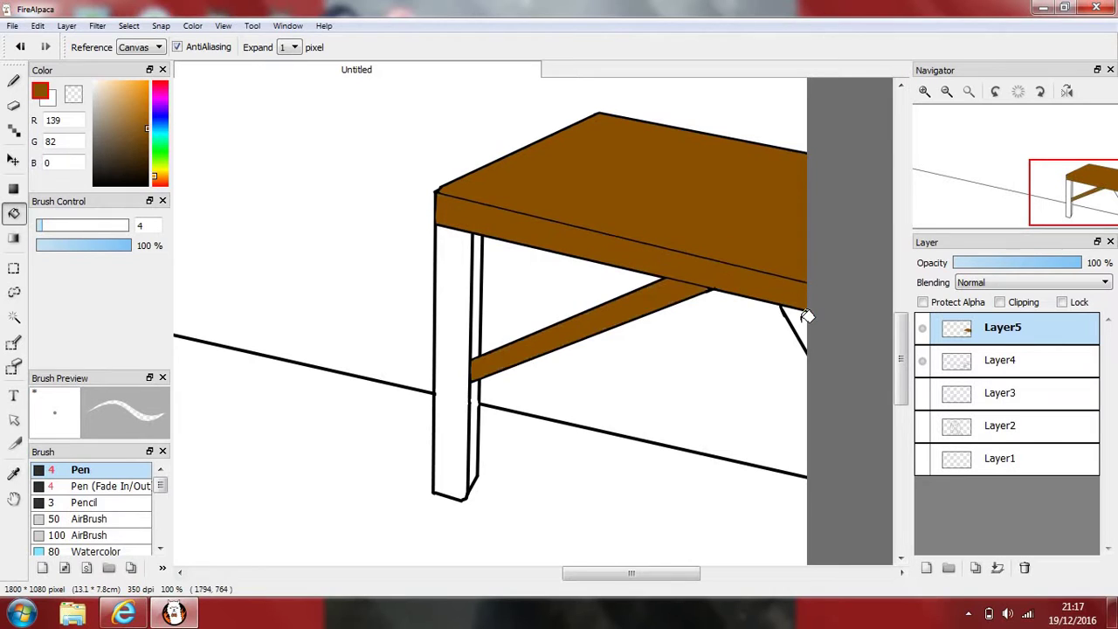
click(457, 310)
click(482, 320)
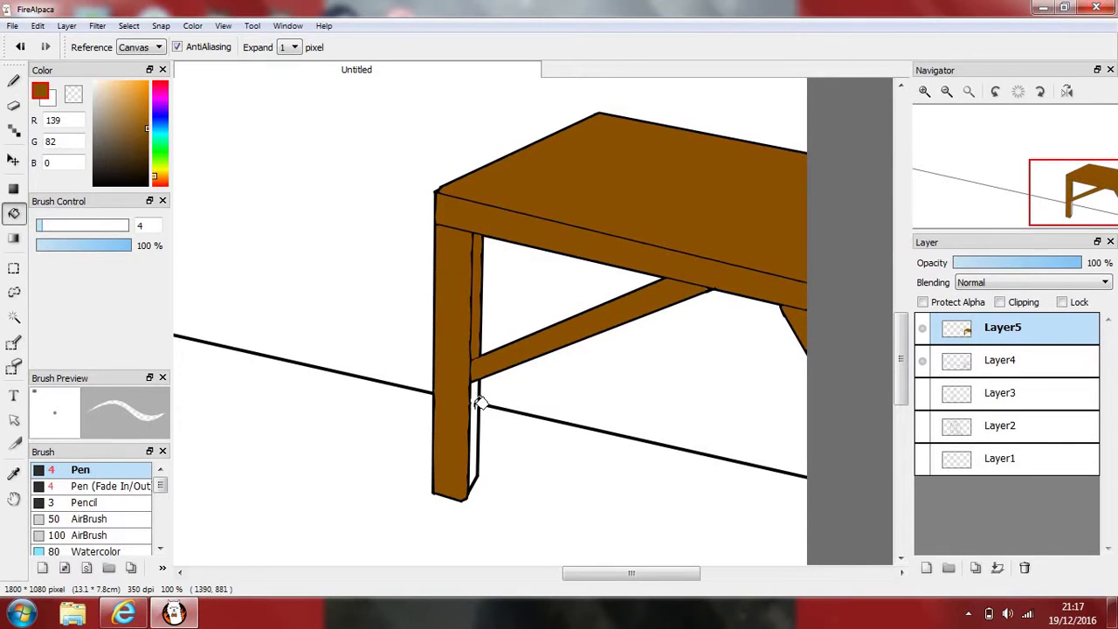
click(479, 403)
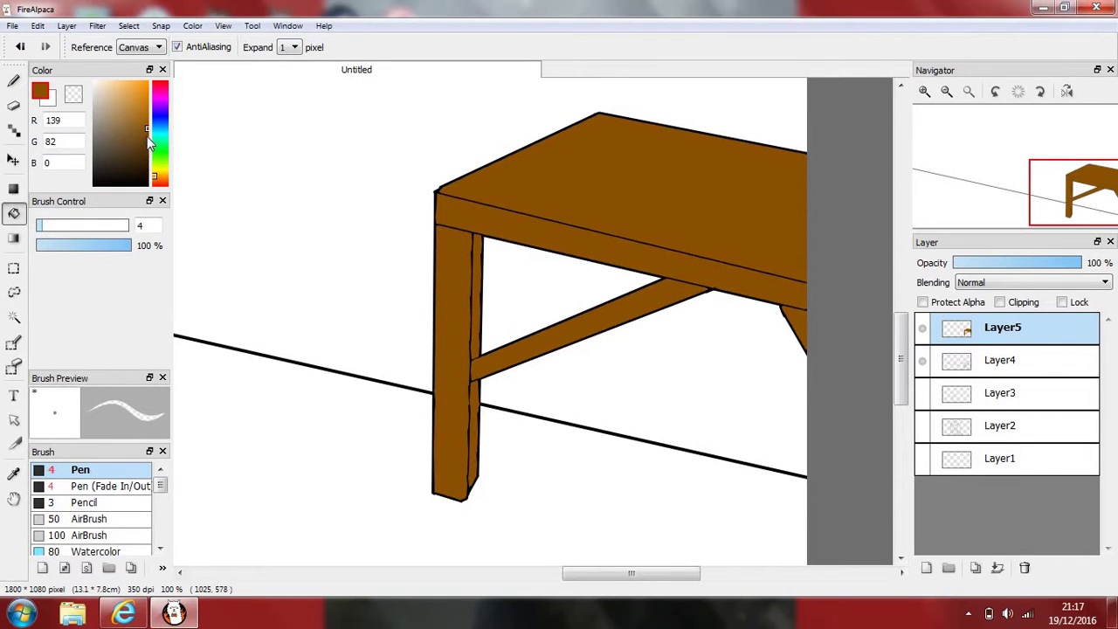
Try filling the leg's narrow side face with a darker brown (RGB 121, 72, 0), and undo the fills
click(148, 136)
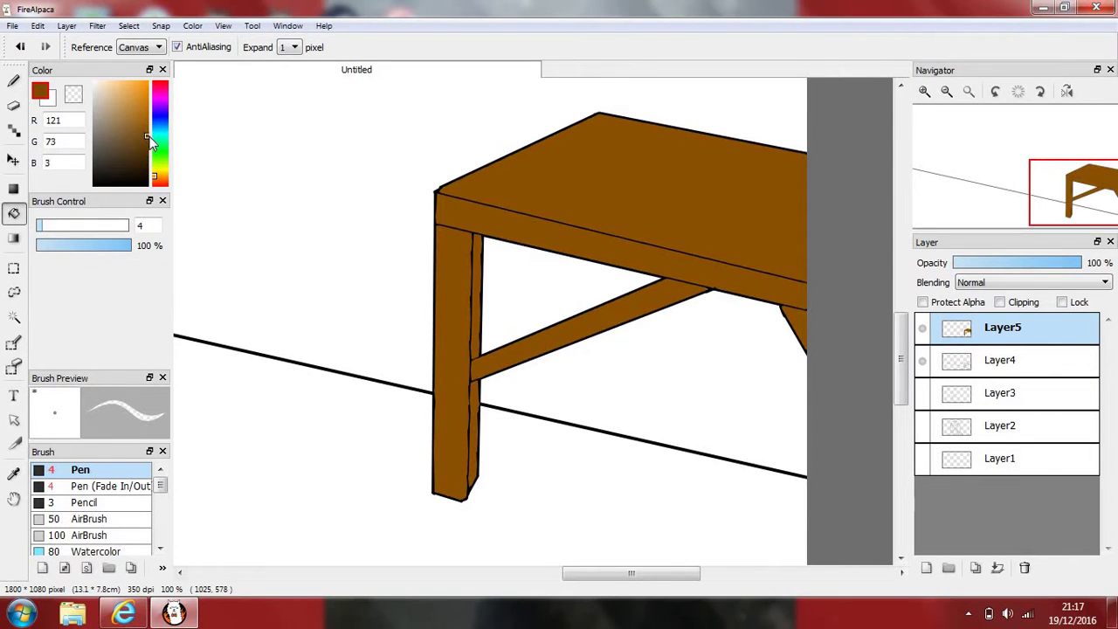
click(481, 311)
click(477, 421)
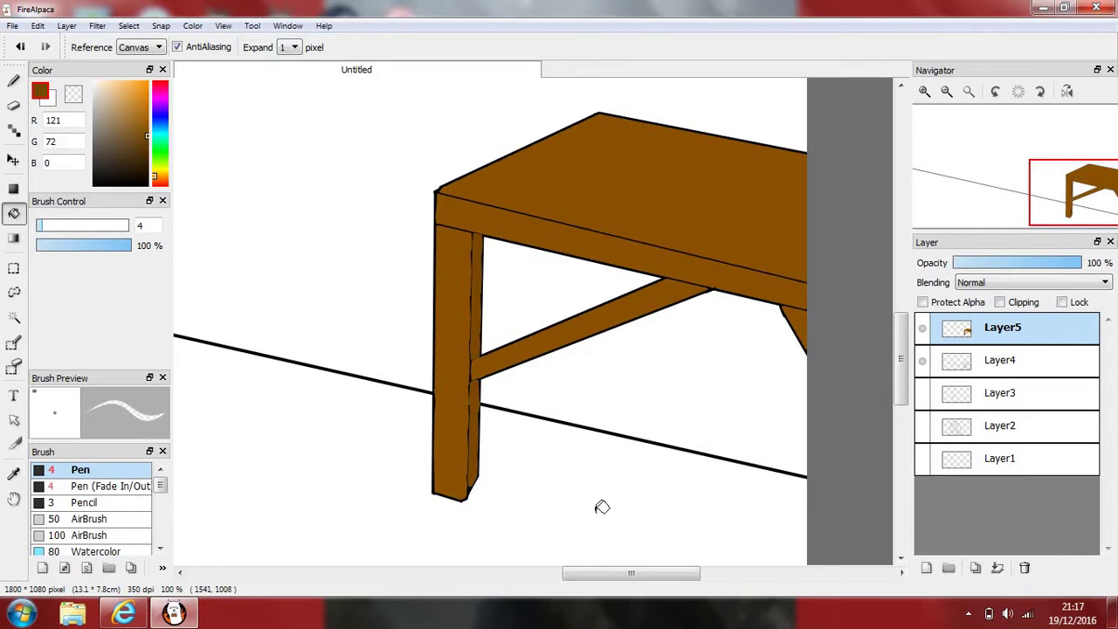
key(ctrl+z)
key(ctrl+z)
Set the fill expansion to 0 pixels and move Layer5 below the line art on Layer4
click(294, 47)
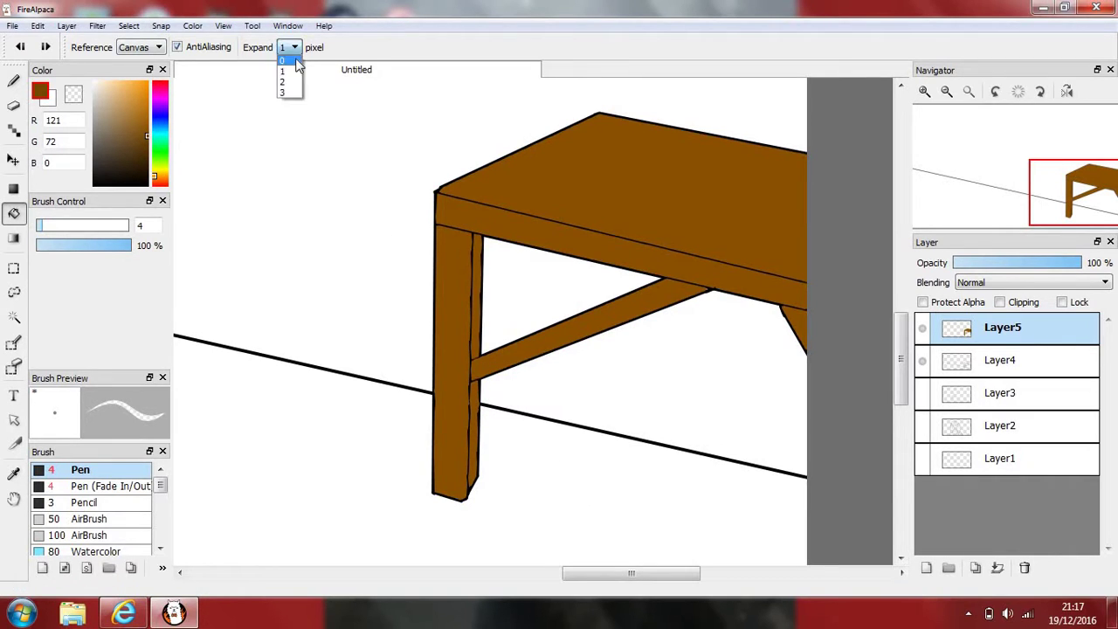
click(297, 60)
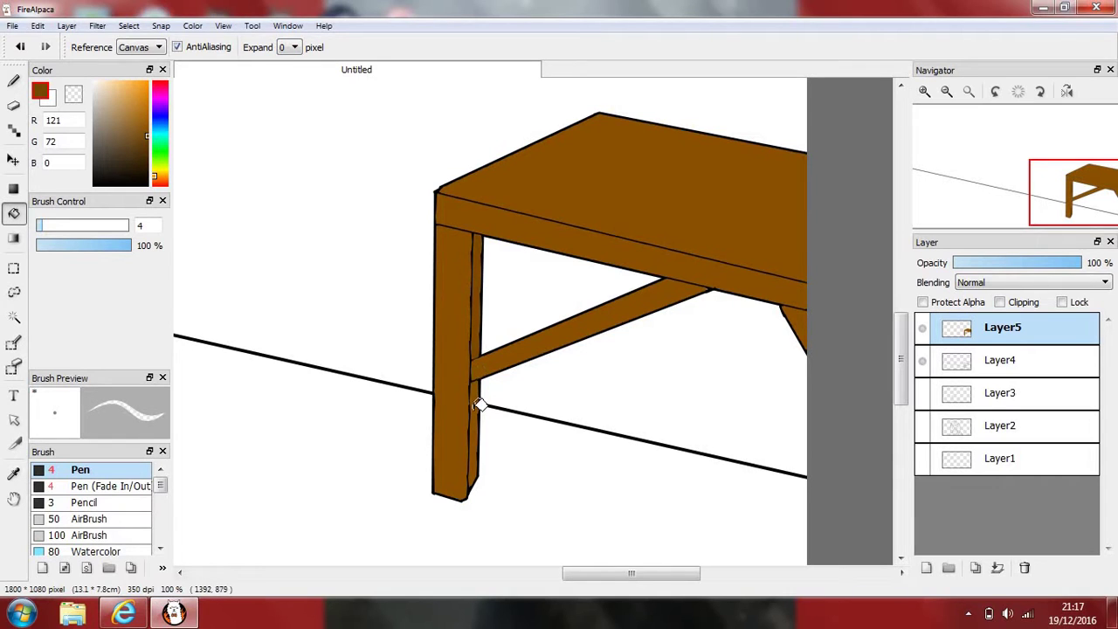
drag(1027, 371, 1023, 380)
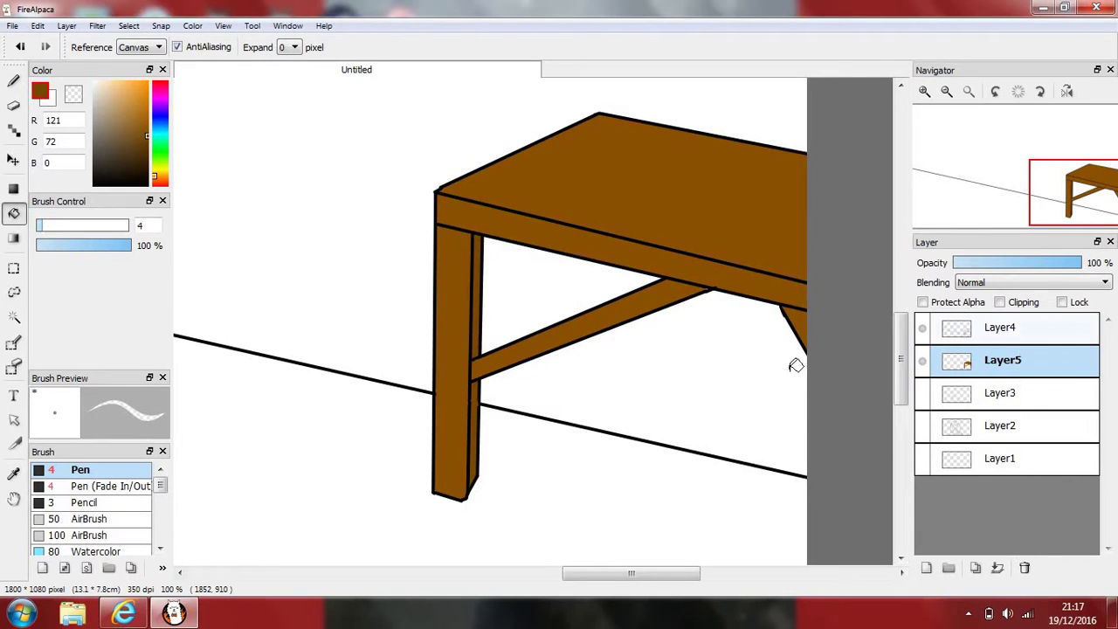
Shade the leg's narrow side face above and below the brace with dark brown (RGB 76, 45, 0)
scroll(794, 369, down, 1)
scroll(793, 370, up, 1)
scroll(442, 387, up, 1)
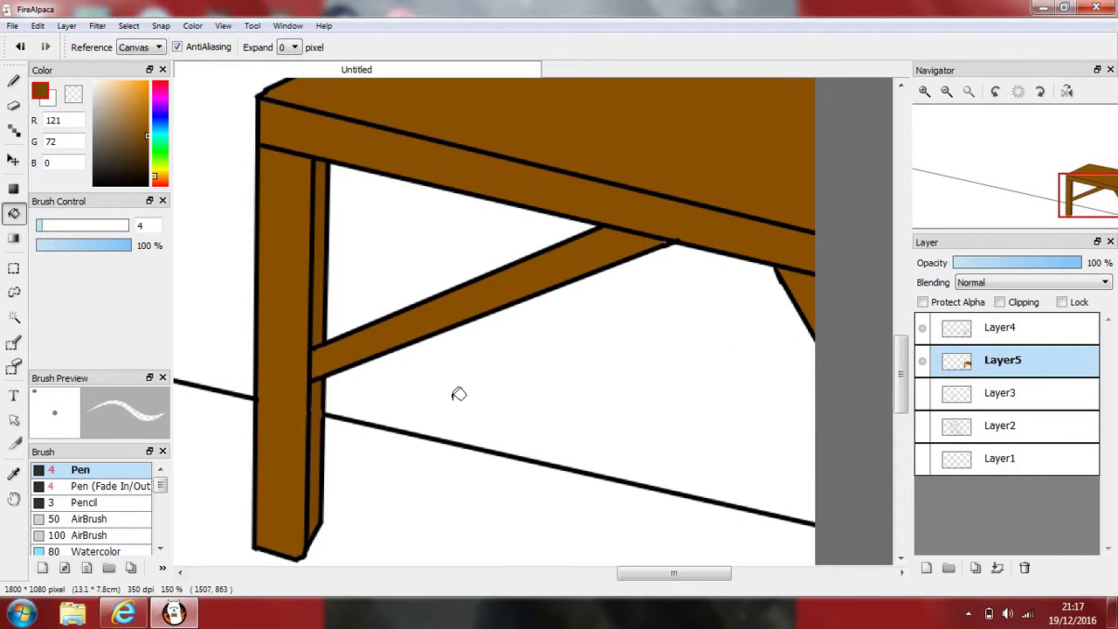
scroll(452, 394, down, 1)
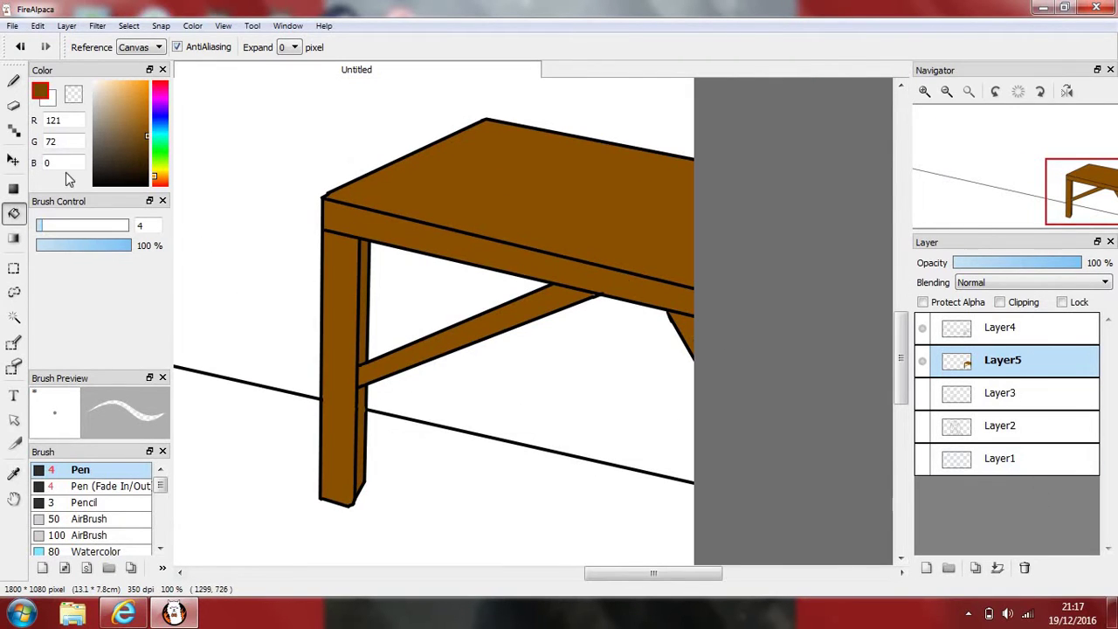
click(146, 154)
click(369, 332)
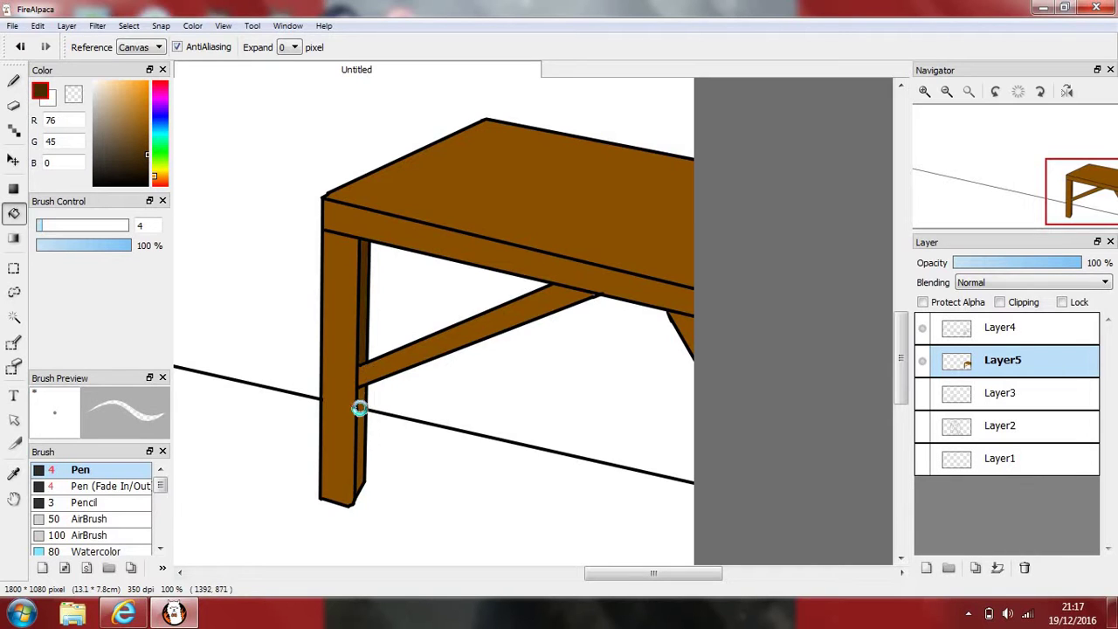
click(361, 406)
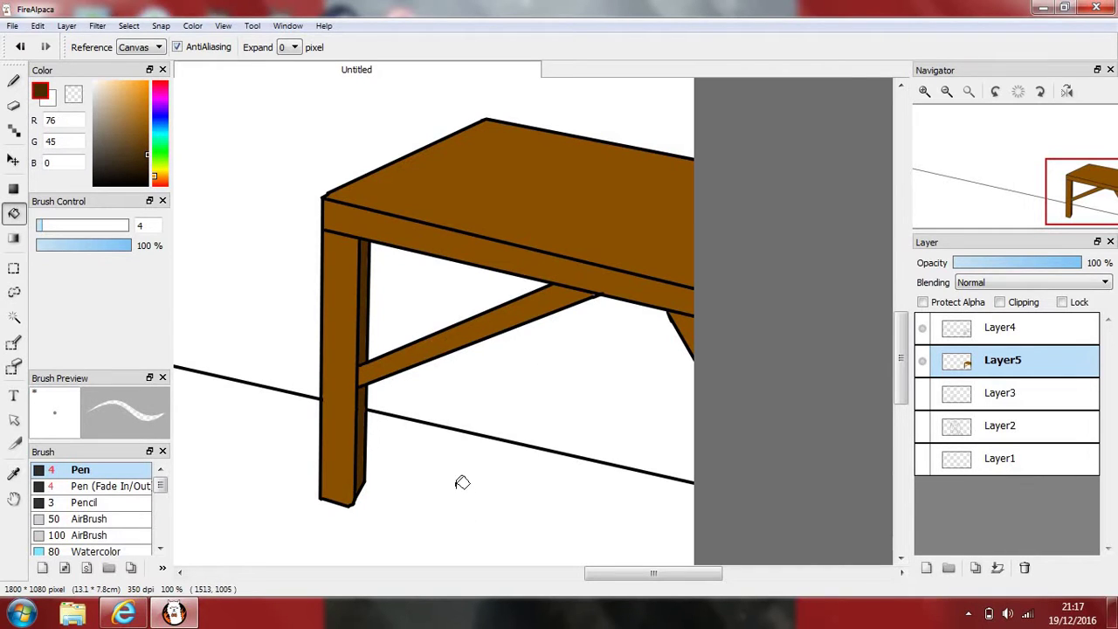
Fill the large open wall area above the floor line with blue (RGB 62, 92, 163)
scroll(463, 485, down, 3)
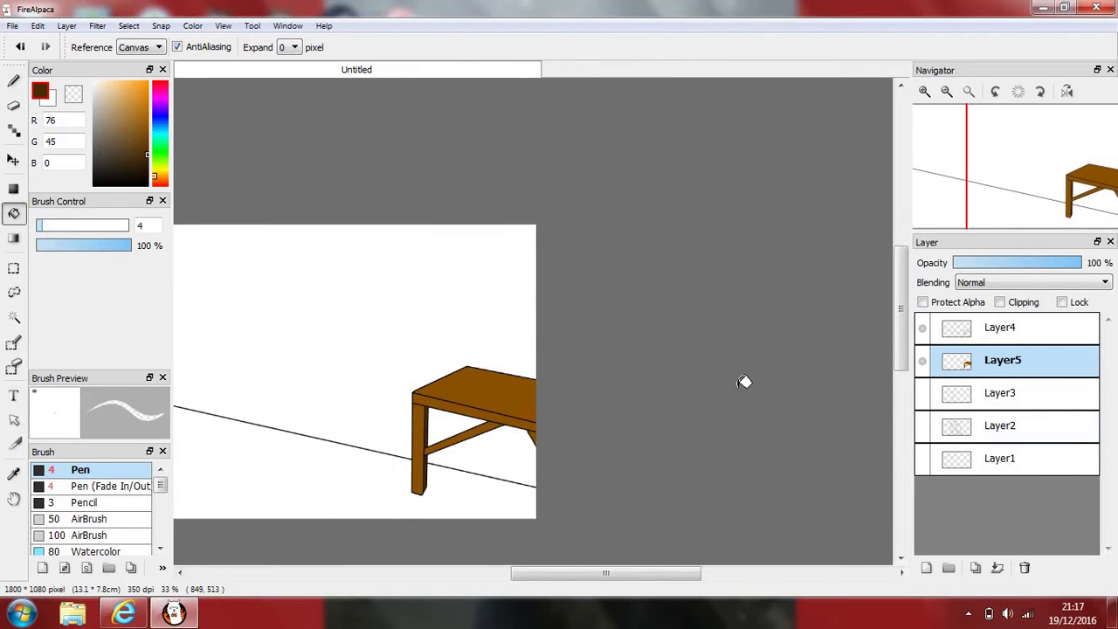
scroll(744, 379, up, 1)
drag(612, 574, 555, 574)
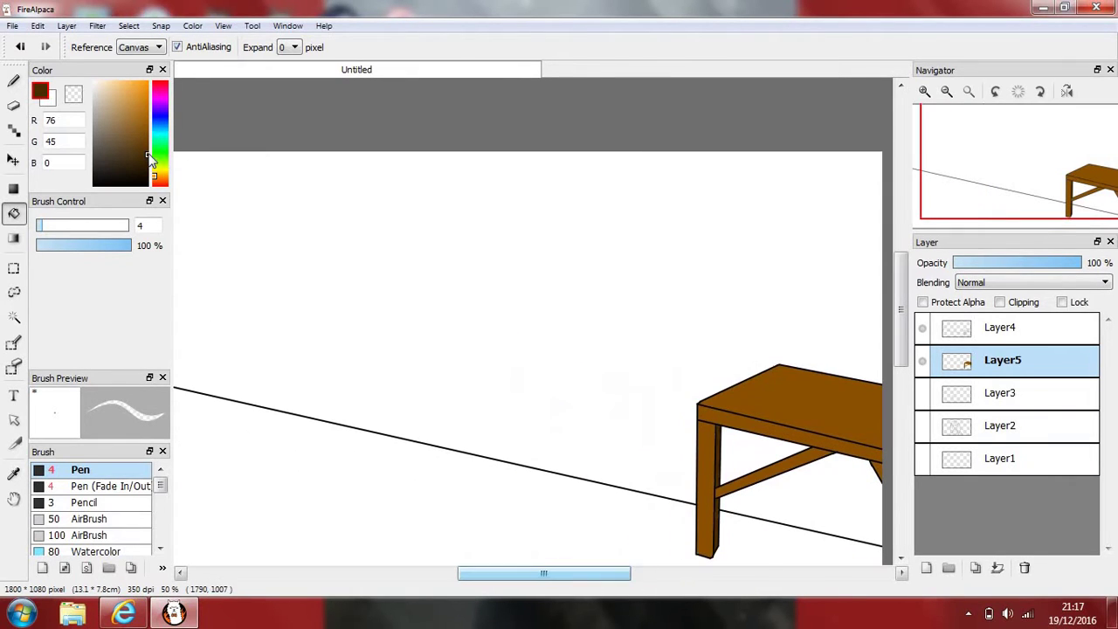
drag(125, 128, 119, 79)
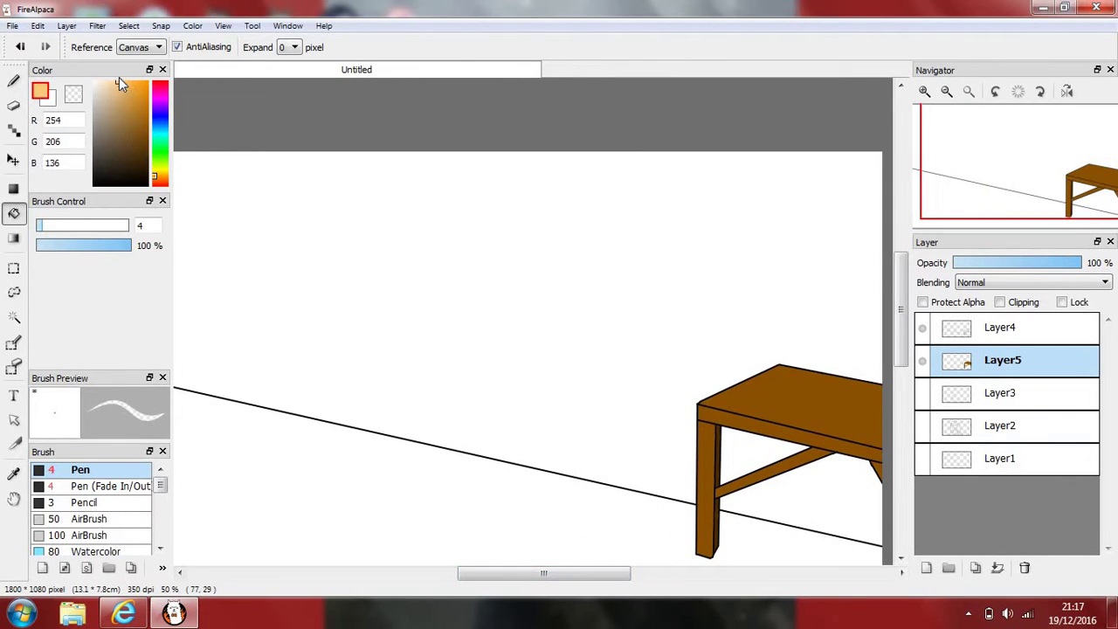
mouse_move(166, 160)
mouse_down()
mouse_move(124, 80)
mouse_move(143, 81)
mouse_move(127, 118)
mouse_up()
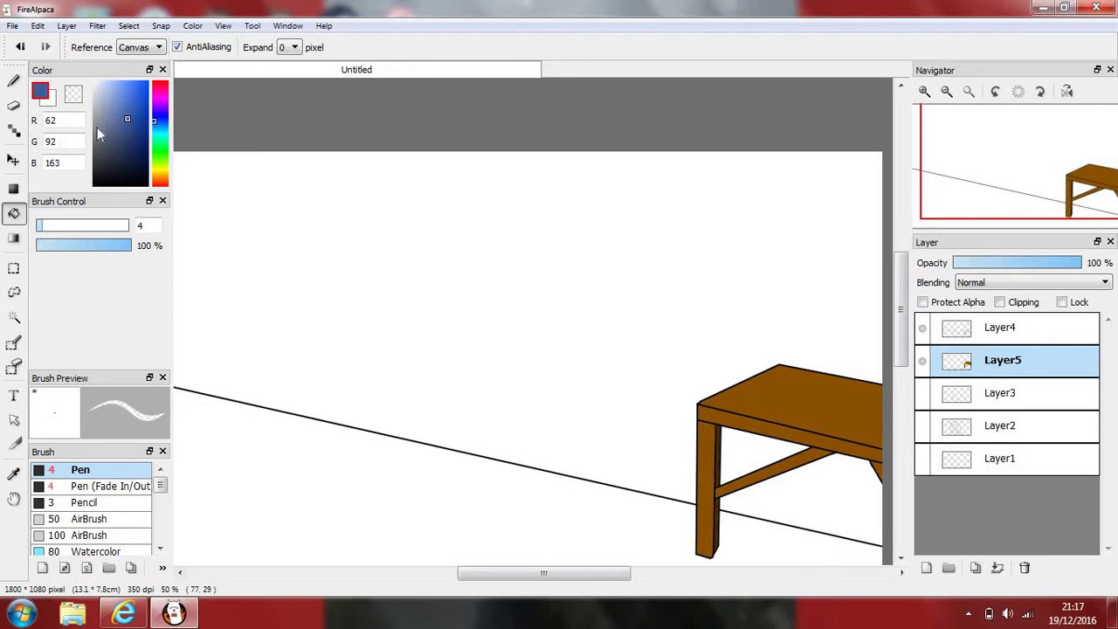
click(297, 232)
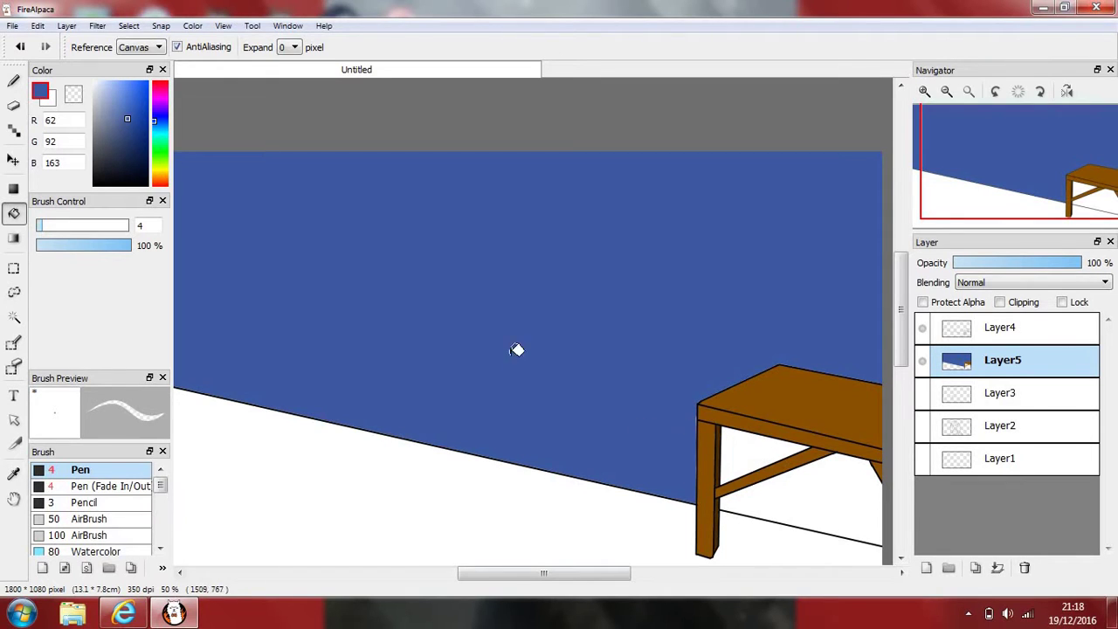
Fill the wall areas visible beneath the tabletop with a darker blue (RGB 51, 72, 119)
drag(121, 139, 124, 137)
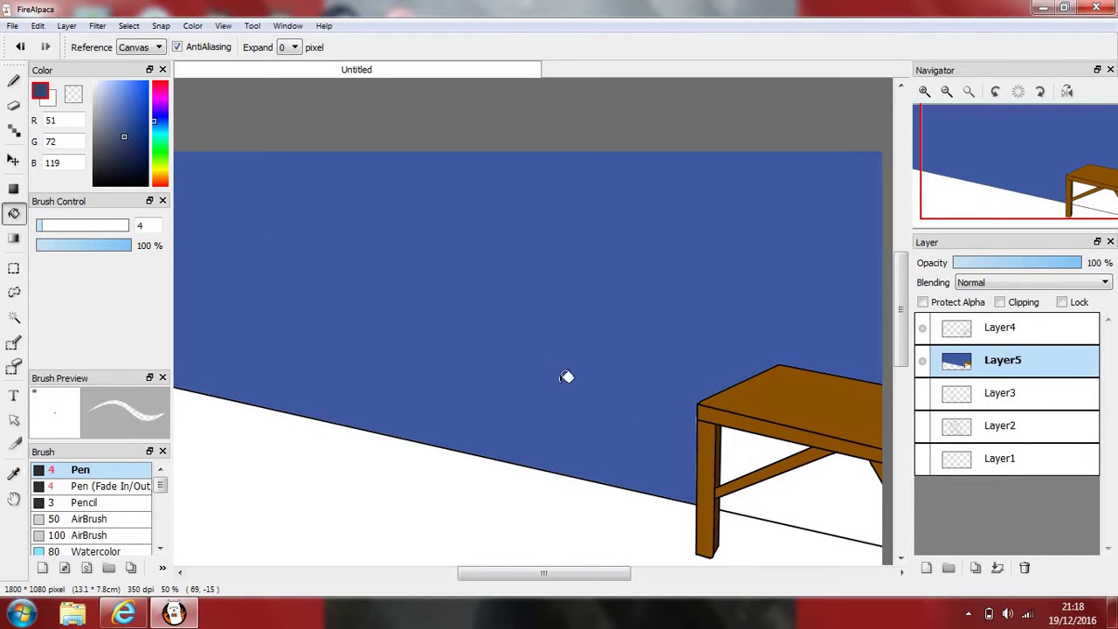
click(755, 460)
click(817, 496)
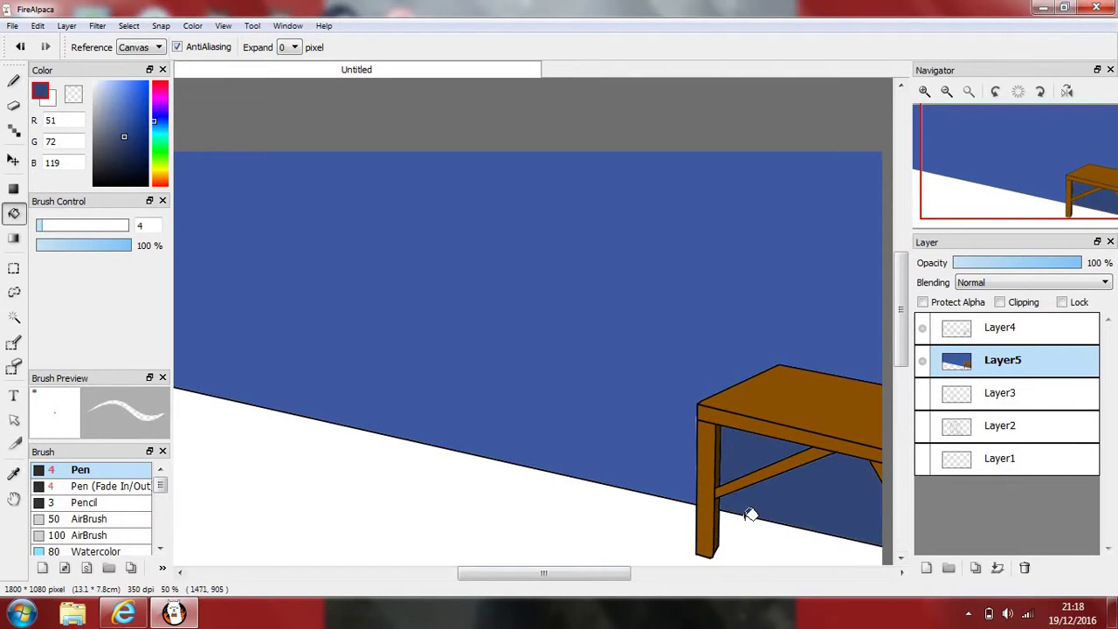
Fill the floor area with pale grey-green (RGB 161, 192, 184)
scroll(750, 514, down, 1)
scroll(749, 514, up, 1)
scroll(750, 513, down, 1)
scroll(908, 371, down, 3)
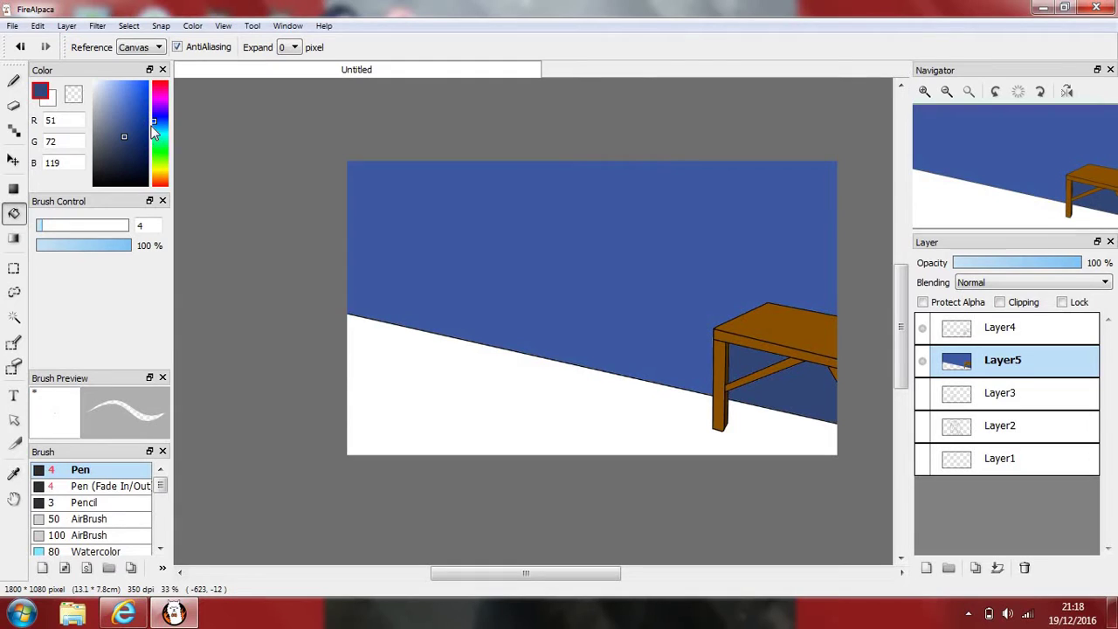
mouse_move(153, 127)
mouse_down()
mouse_move(154, 140)
mouse_move(97, 117)
mouse_move(101, 107)
mouse_up()
click(434, 410)
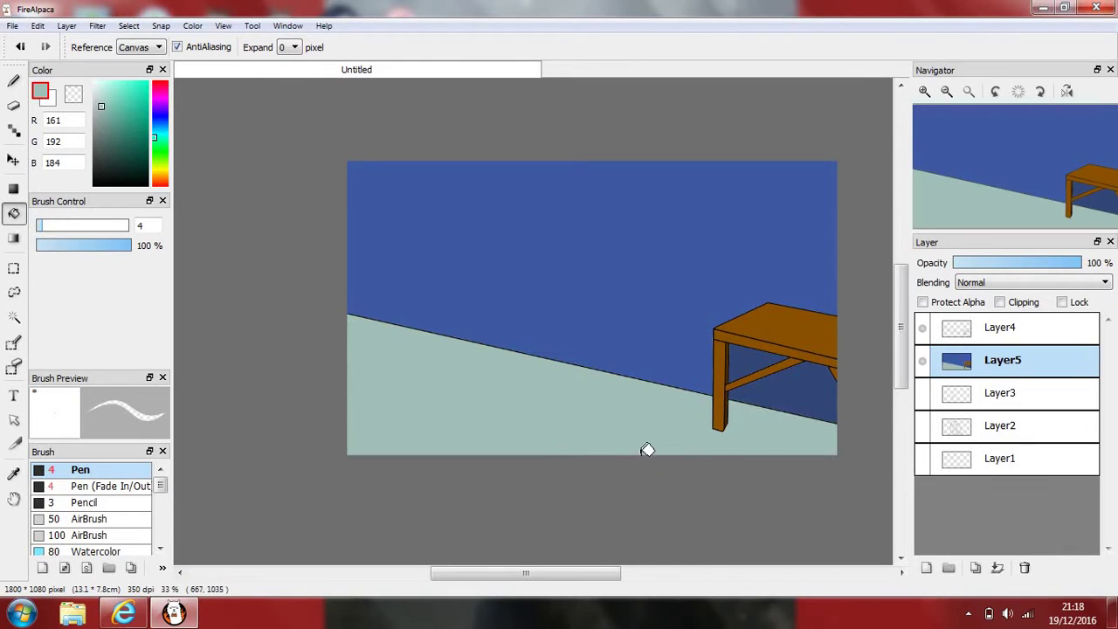
Outline the table's shadow on the floor from the leg and fill it with darker grey-green (RGB 131, 153, 147)
click(101, 122)
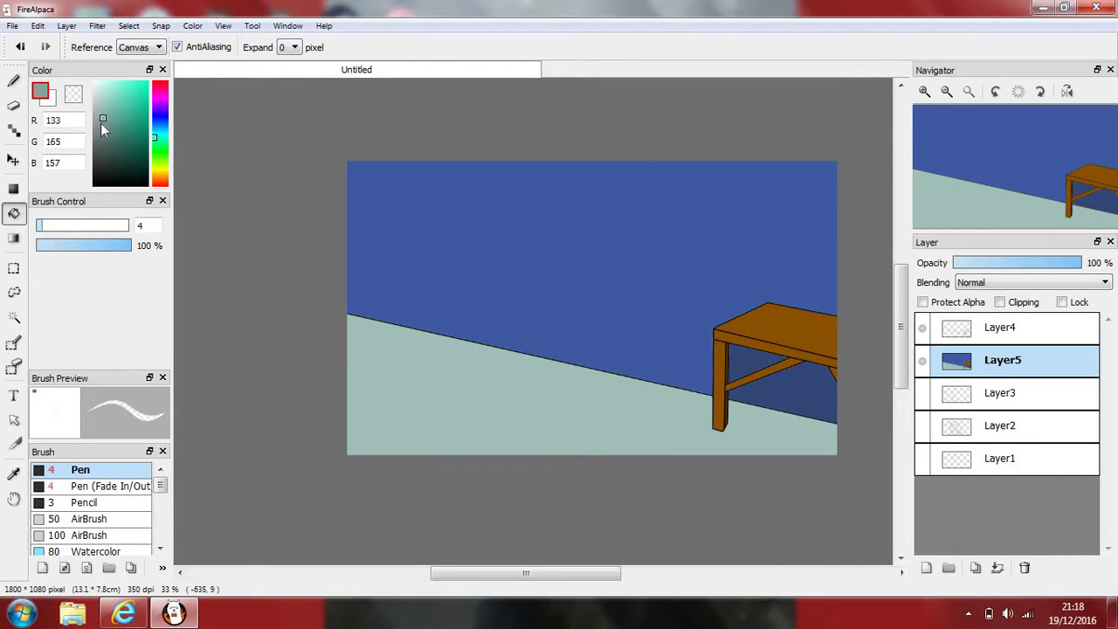
scroll(821, 442, up, 3)
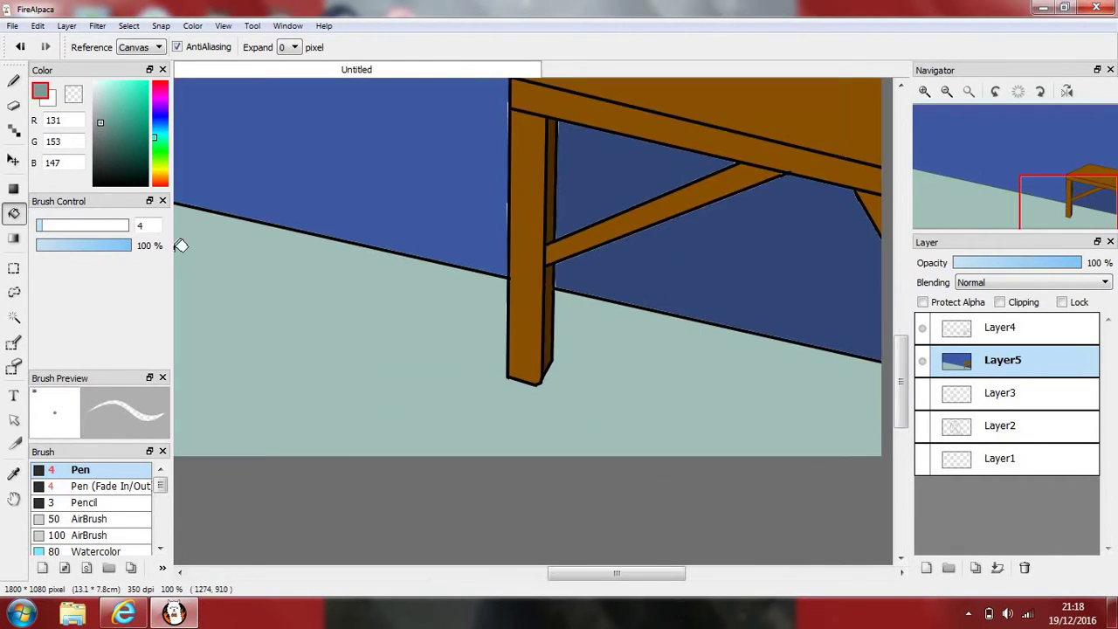
click(13, 81)
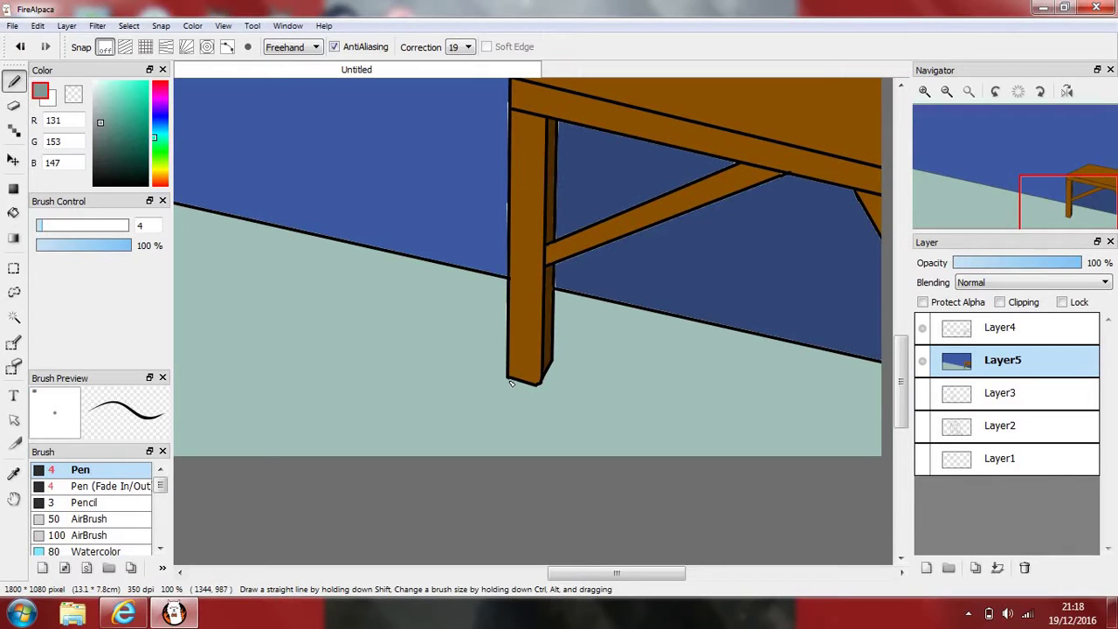
mouse_move(509, 381)
mouse_down()
mouse_move(606, 417)
mouse_move(594, 419)
mouse_move(659, 421)
mouse_move(722, 444)
mouse_up()
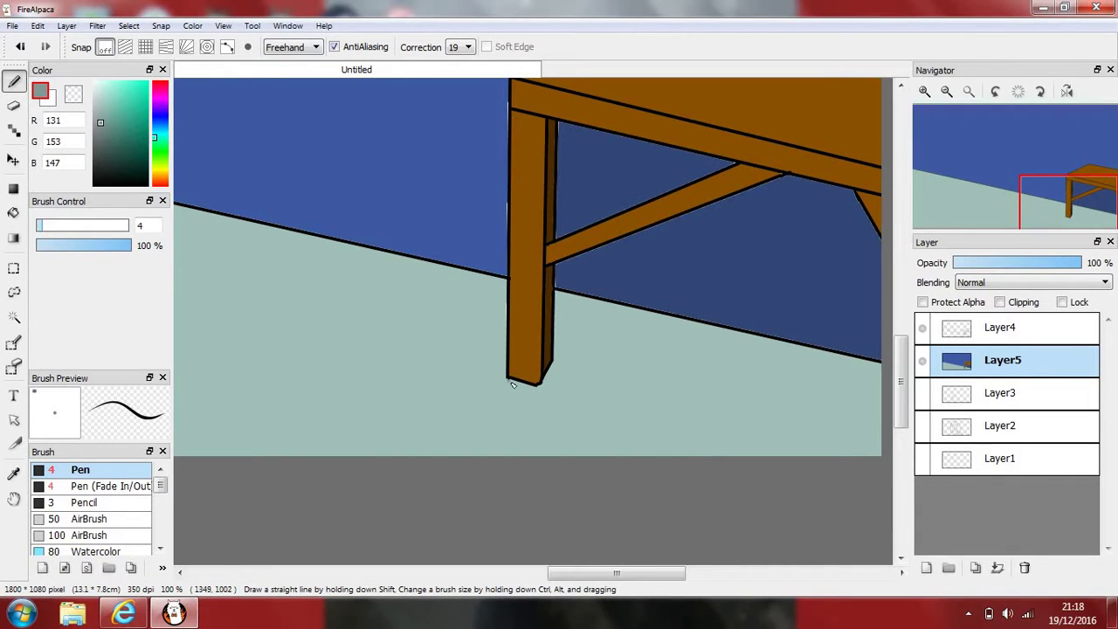
drag(542, 386, 862, 464)
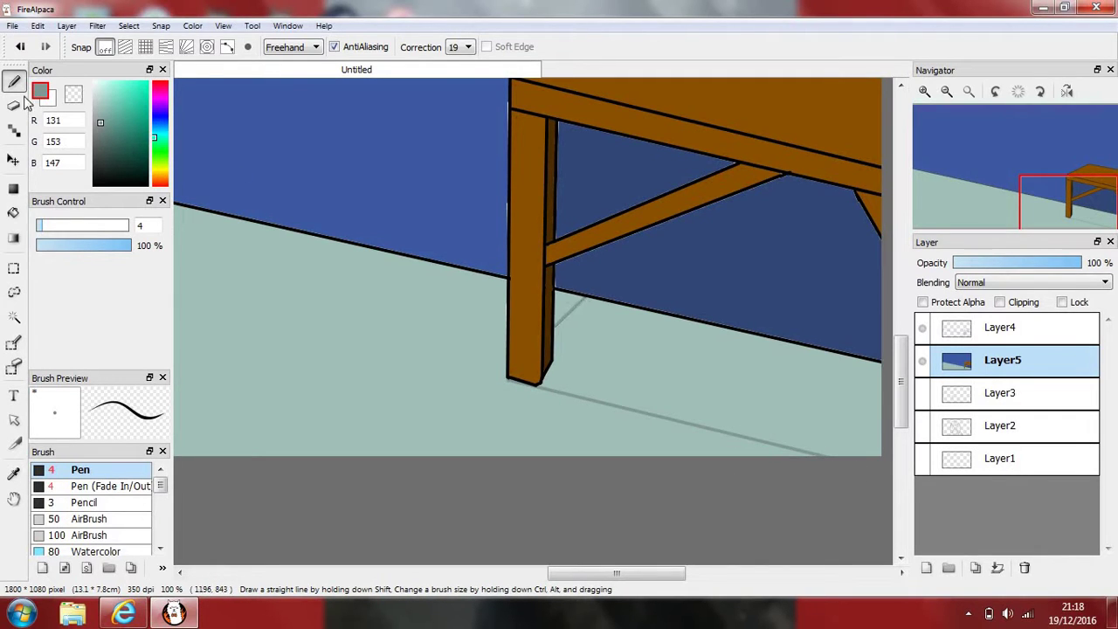
click(13, 212)
click(704, 390)
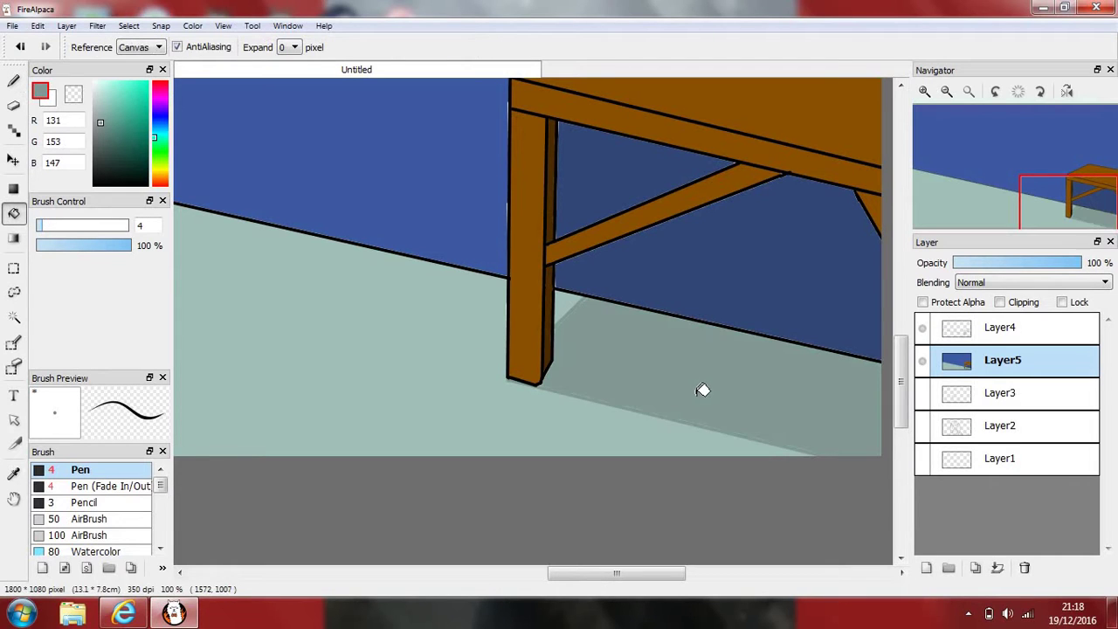
Paint over the thin pale gap along the lower edge of the floor shadow with the pen
click(15, 80)
scroll(692, 374, up, 3)
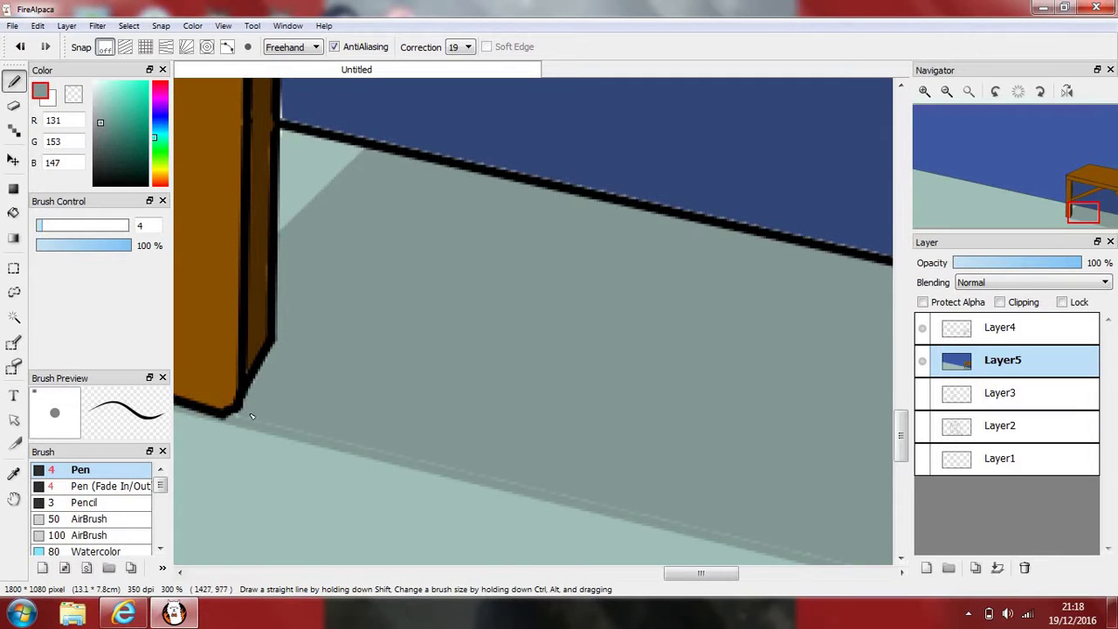
drag(415, 470, 531, 487)
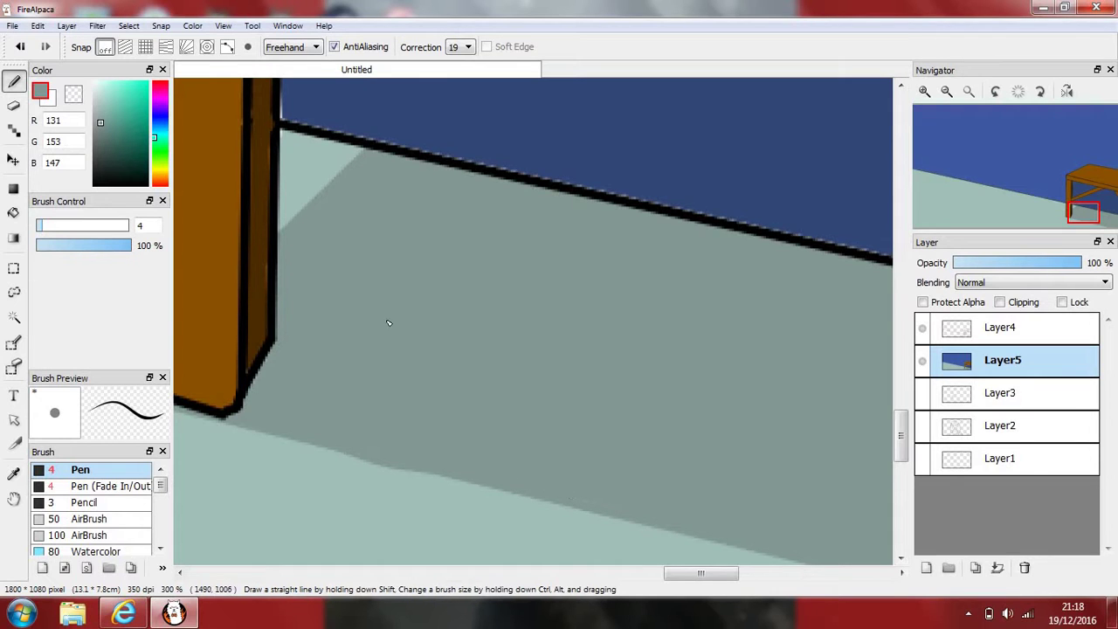
scroll(530, 412, down, 2)
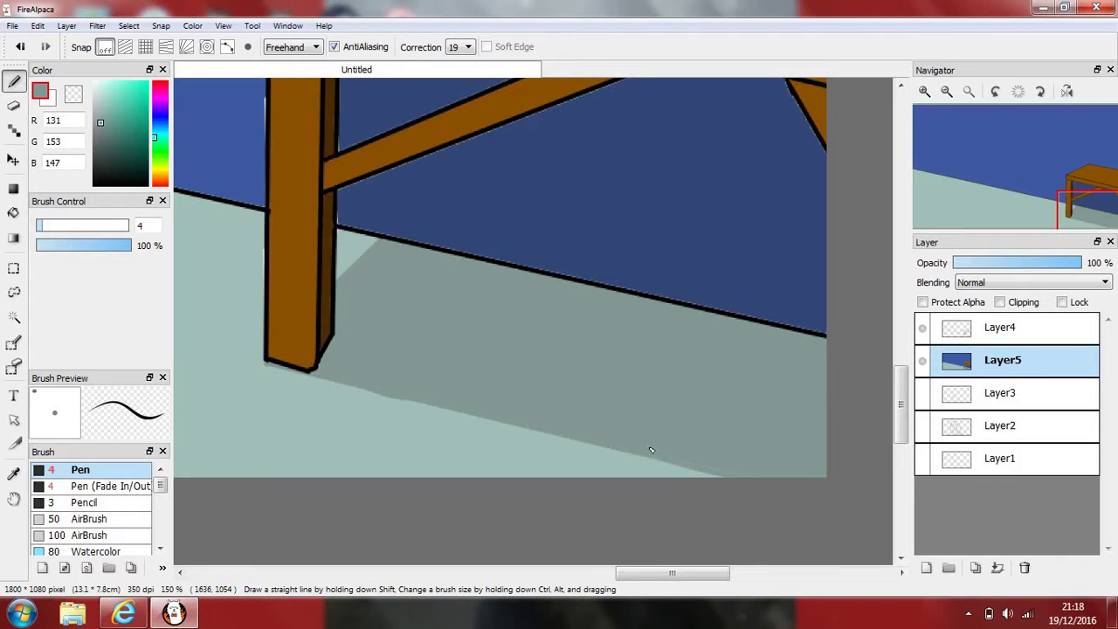
scroll(651, 450, down, 4)
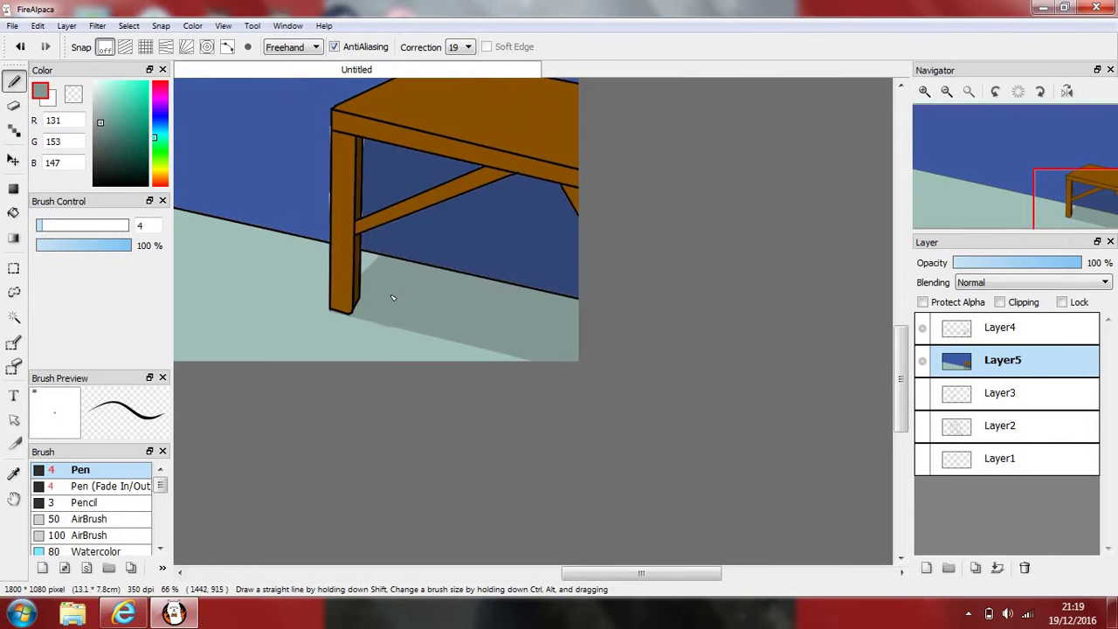
click(1006, 202)
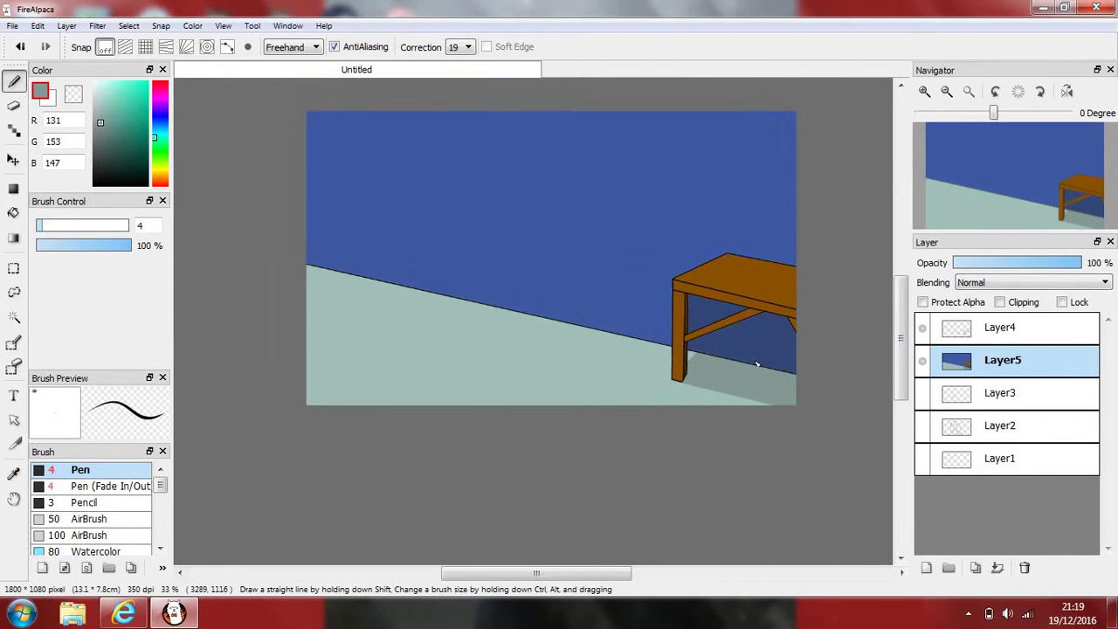
Make all layers visible and move Layer5 with the background colours to the bottom of the layer stack
click(923, 394)
click(923, 426)
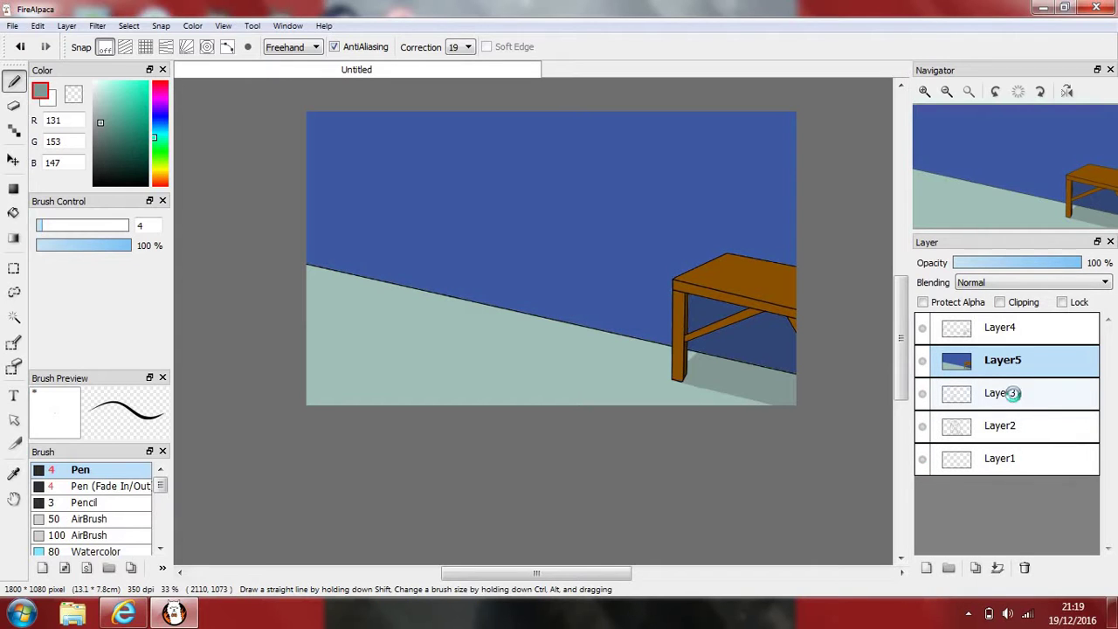
drag(1016, 393, 1015, 348)
drag(1013, 398, 1020, 487)
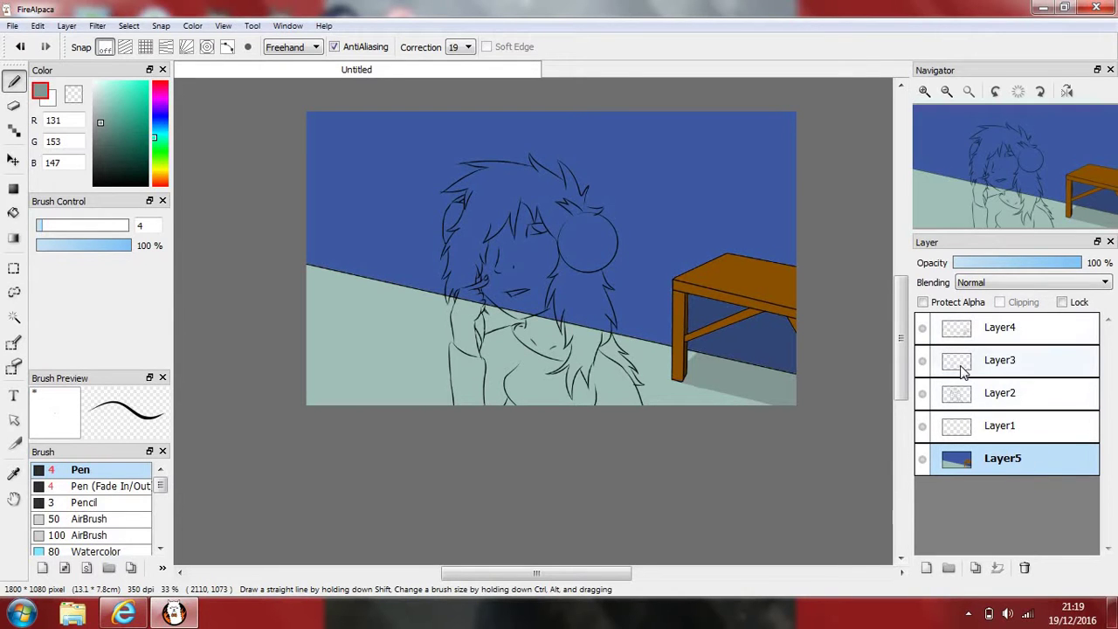
drag(1012, 338, 1018, 441)
drag(1021, 359, 1014, 325)
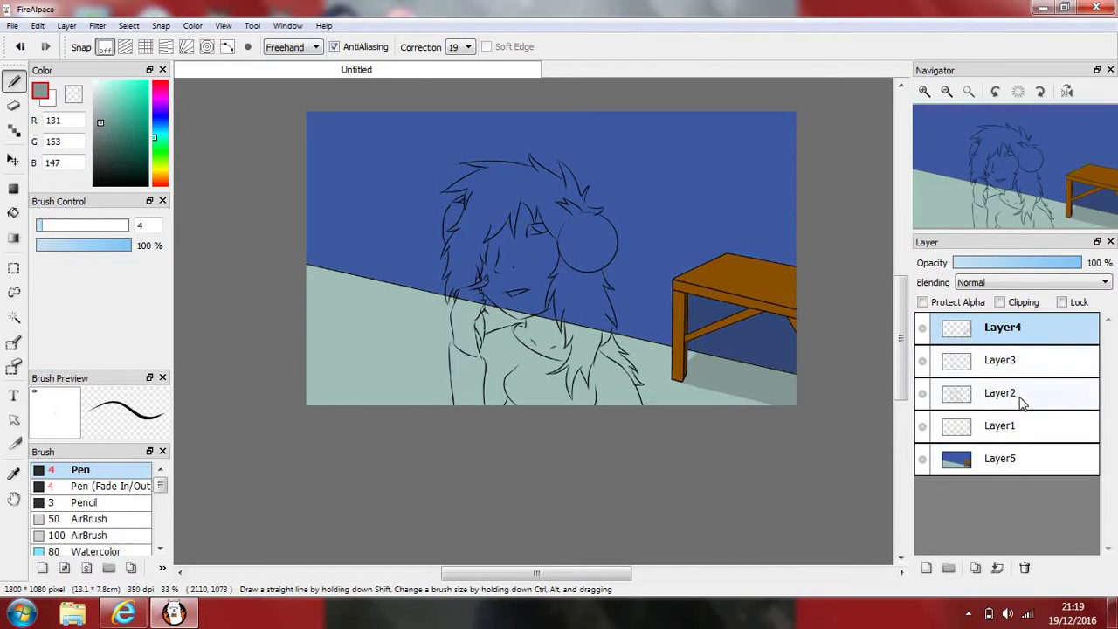
Hide Layer5 and Layer4, and add a new layer at the bottom of the layer stack
click(925, 460)
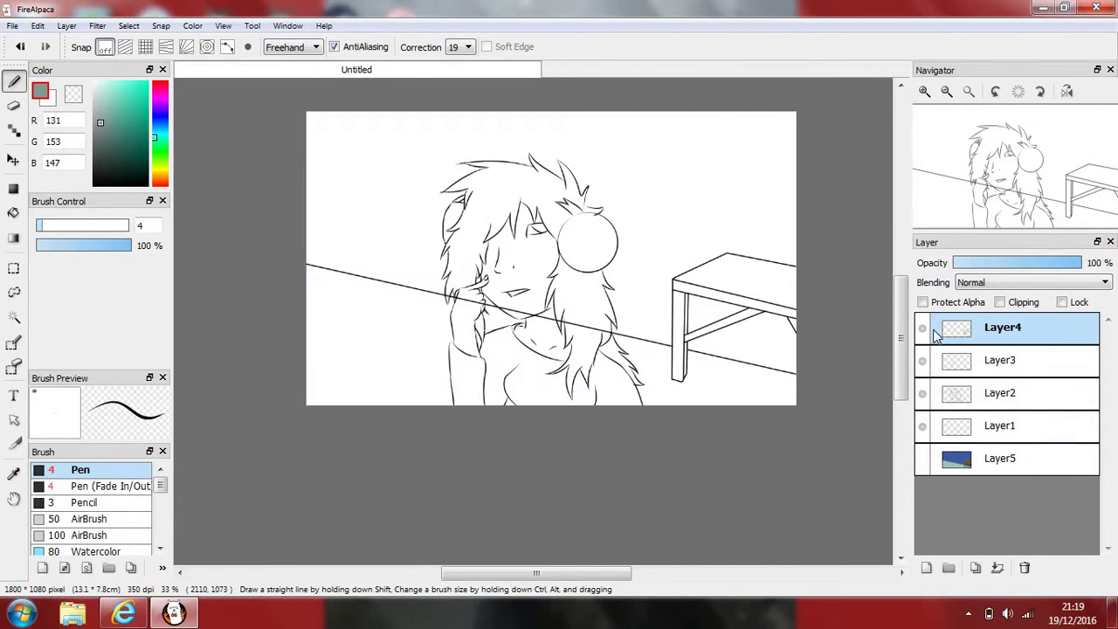
click(922, 328)
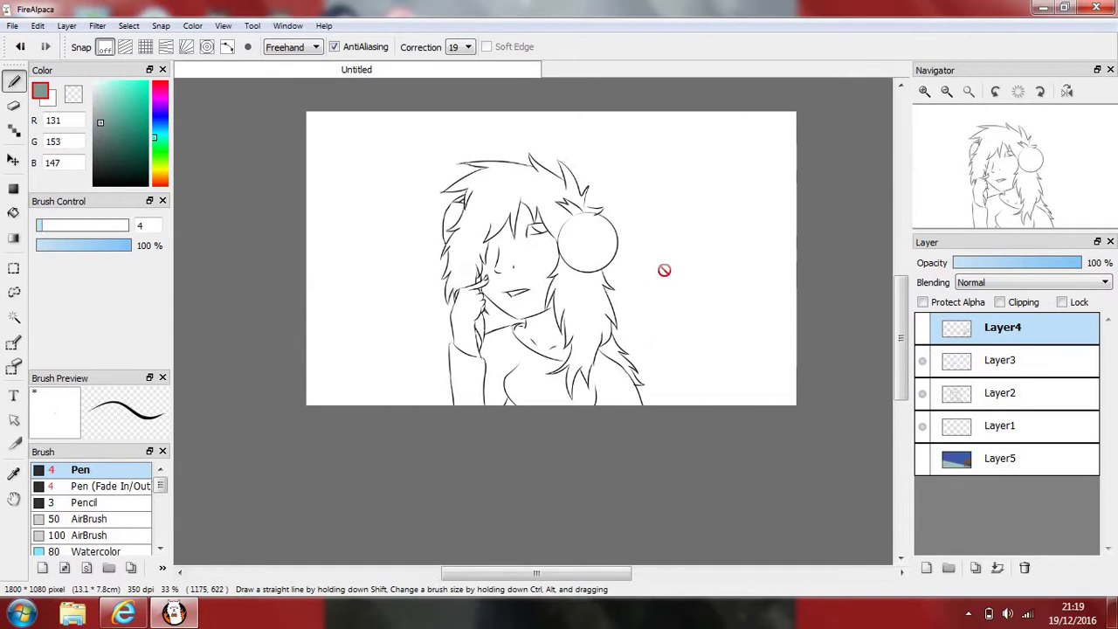
click(927, 568)
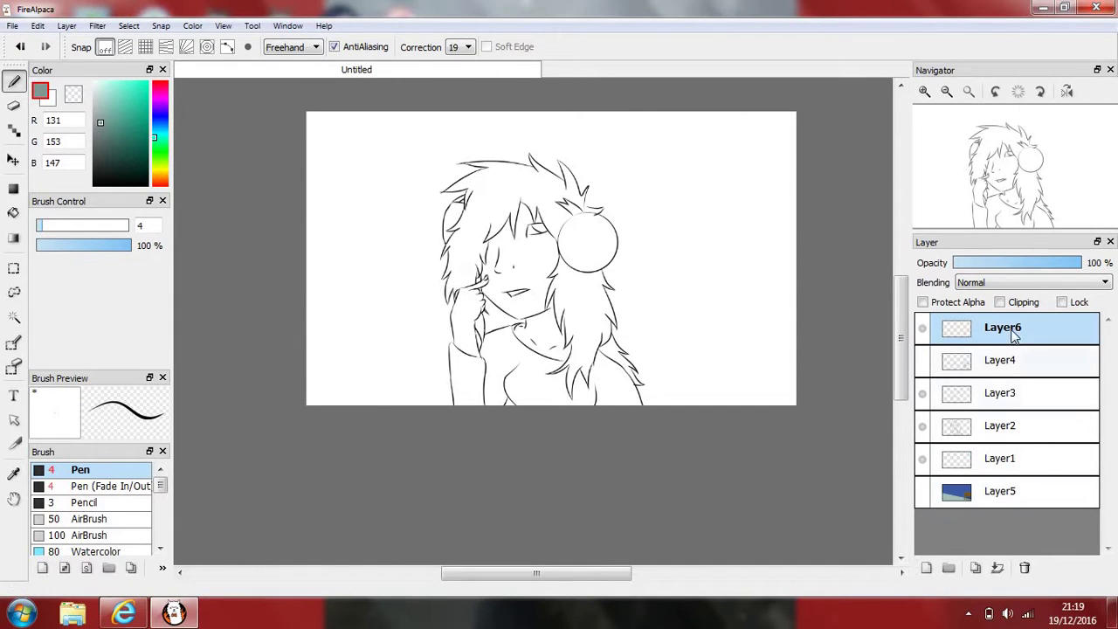
drag(1016, 336, 1025, 522)
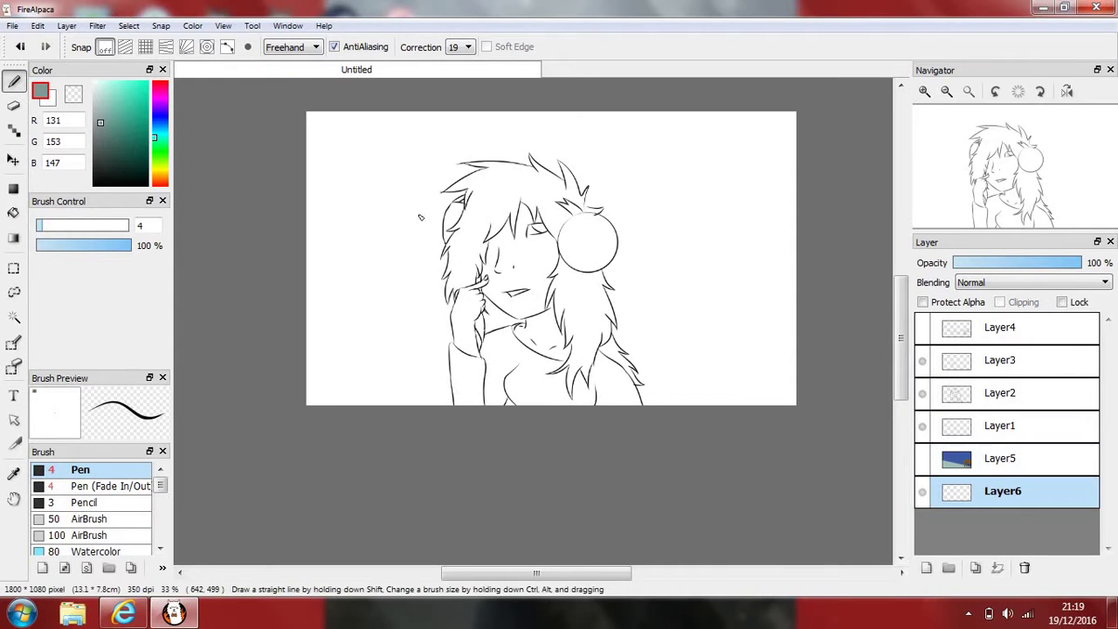
Close the gaps in Layer2's line art around the raised hand and nearby hair with a black pen of size 2
scroll(407, 243, up, 1)
scroll(404, 244, up, 1)
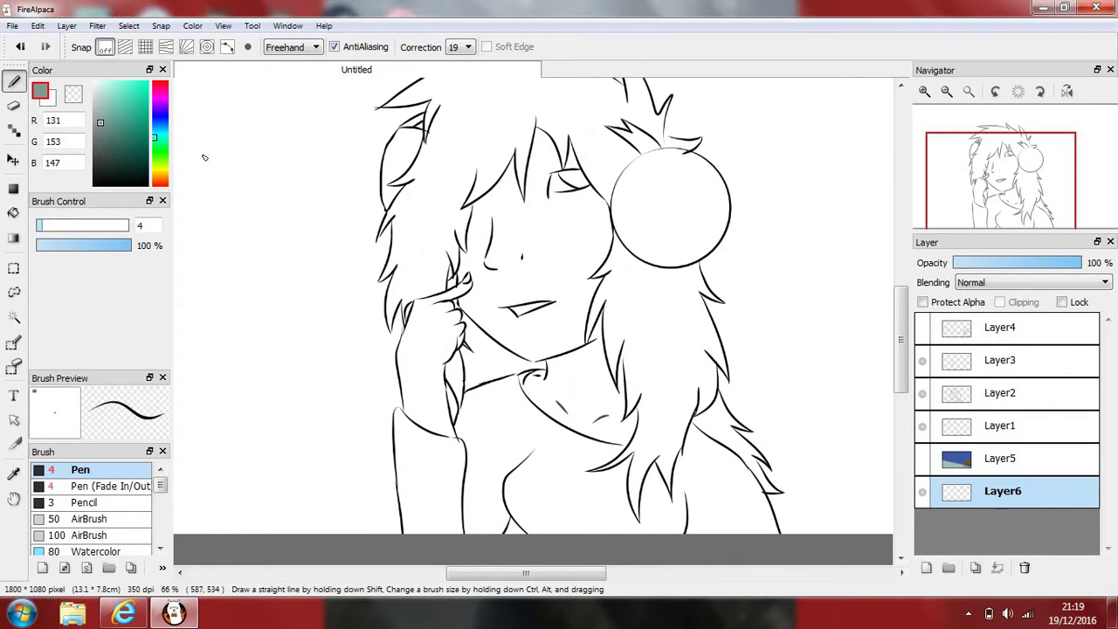
click(1016, 398)
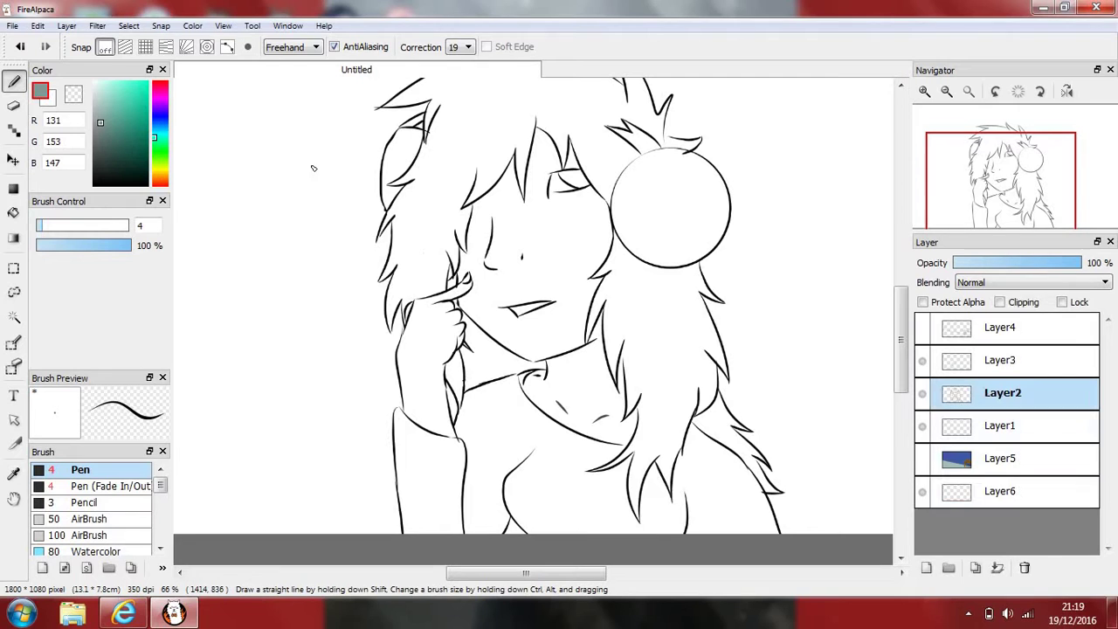
drag(104, 135, 91, 209)
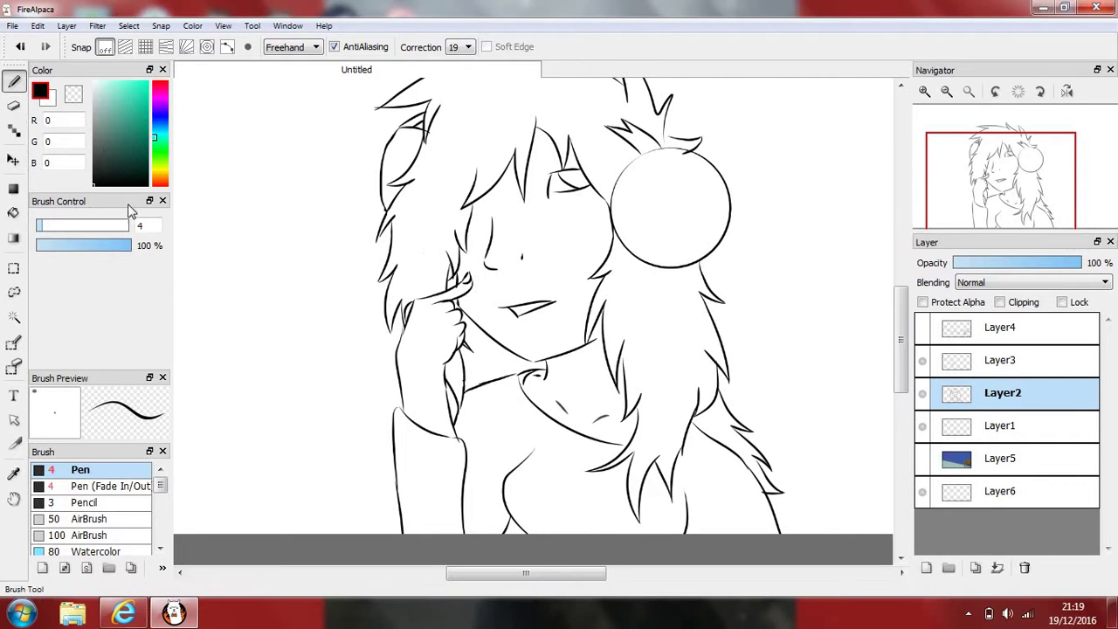
text(2)
scroll(463, 315, down, 1)
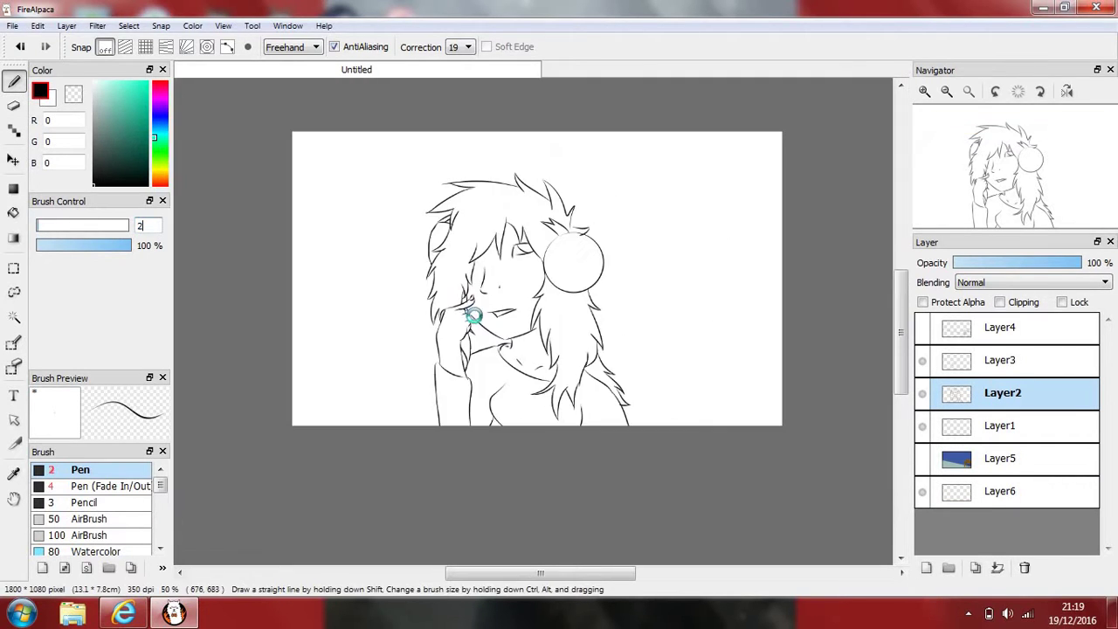
scroll(463, 314, up, 3)
scroll(455, 218, up, 2)
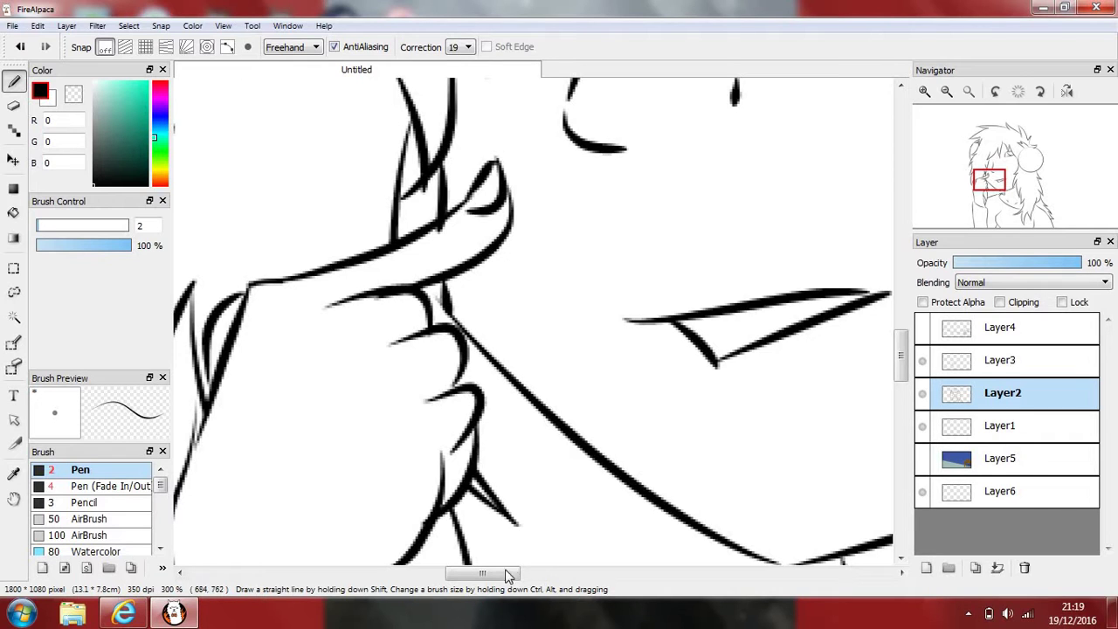
drag(509, 576, 499, 577)
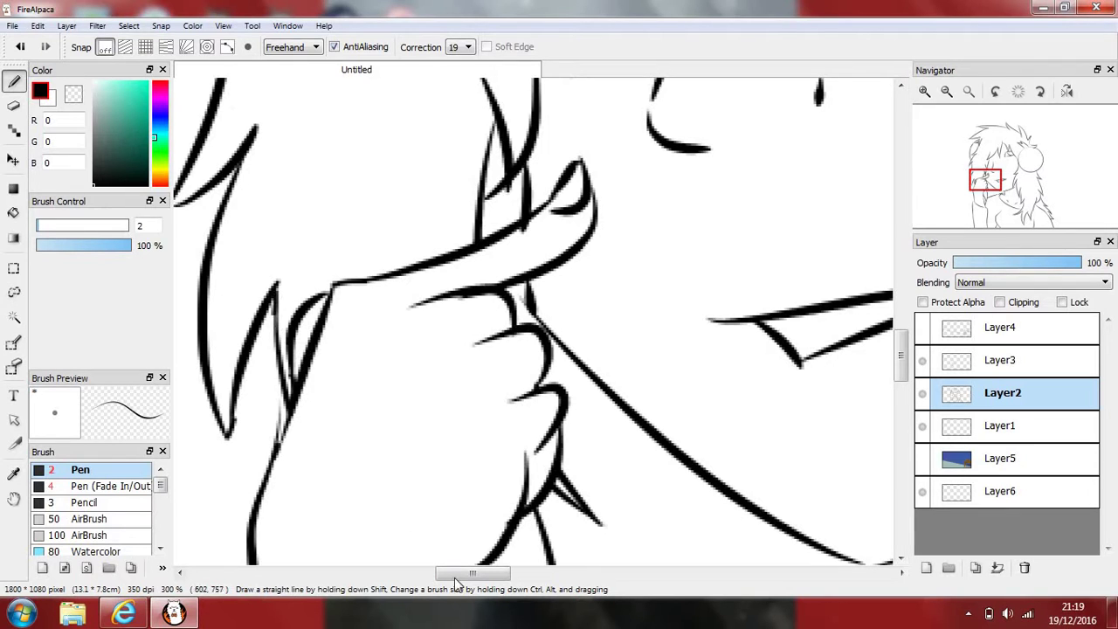
drag(455, 578, 429, 578)
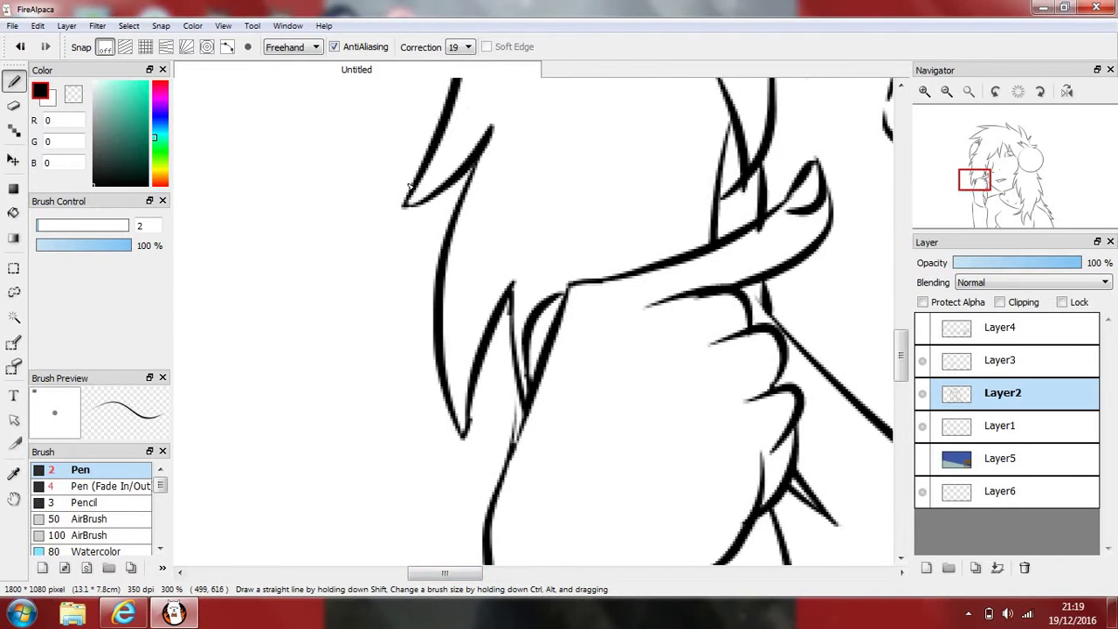
scroll(540, 197, down, 1)
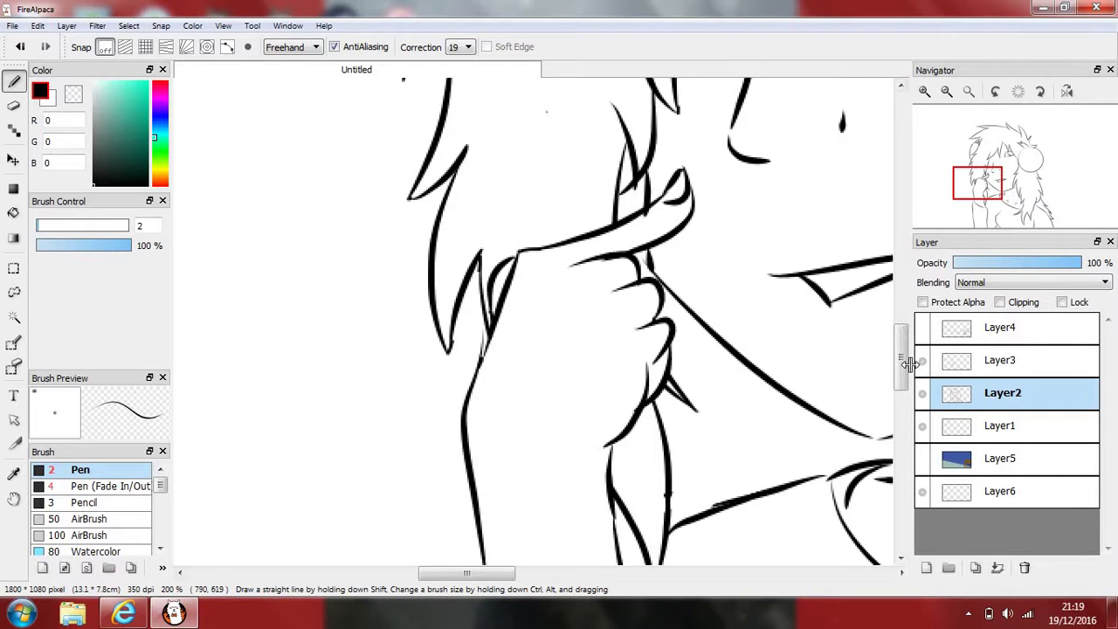
Close the gaps in the sleeve outline and in the lower hair tips beside the shoulder
drag(904, 365, 902, 406)
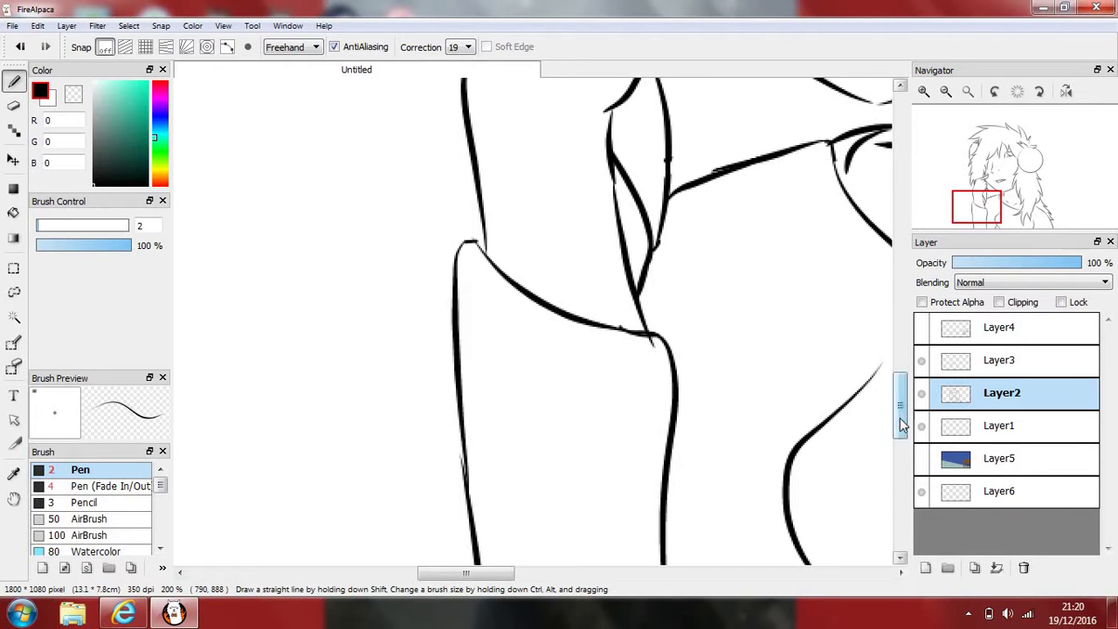
mouse_move(900, 400)
mouse_down()
mouse_move(900, 444)
mouse_move(900, 420)
mouse_up()
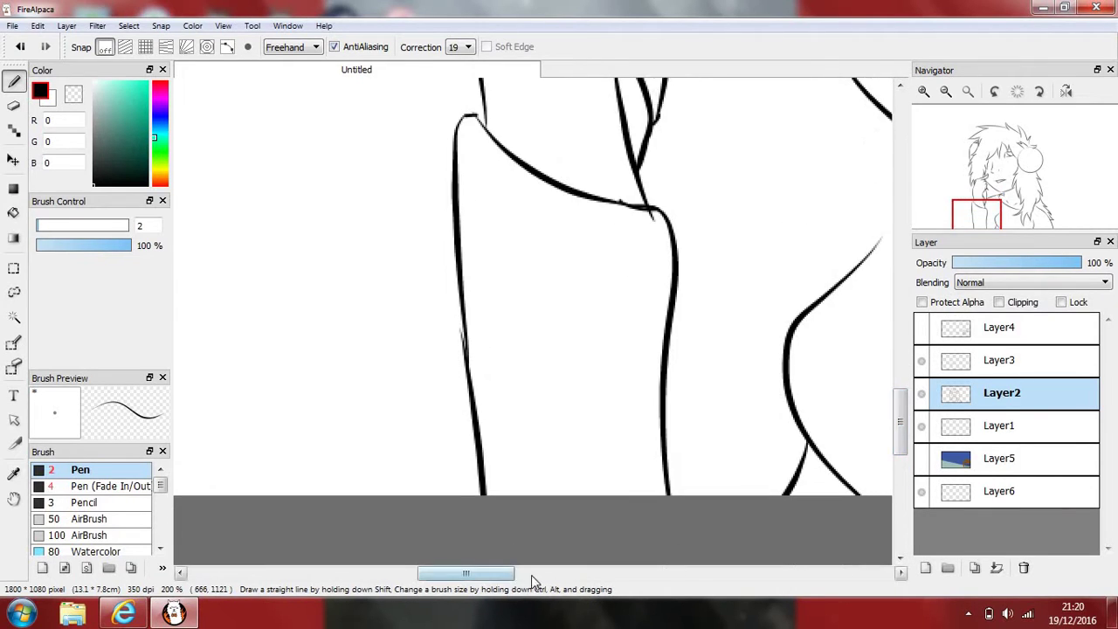
drag(437, 575, 487, 574)
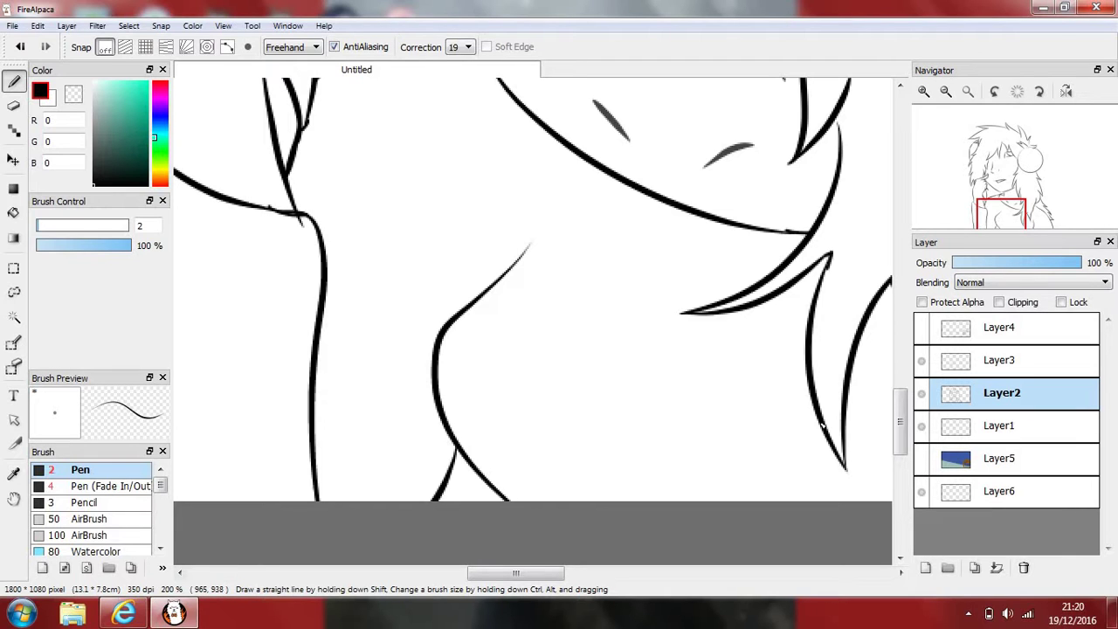
drag(535, 573, 589, 575)
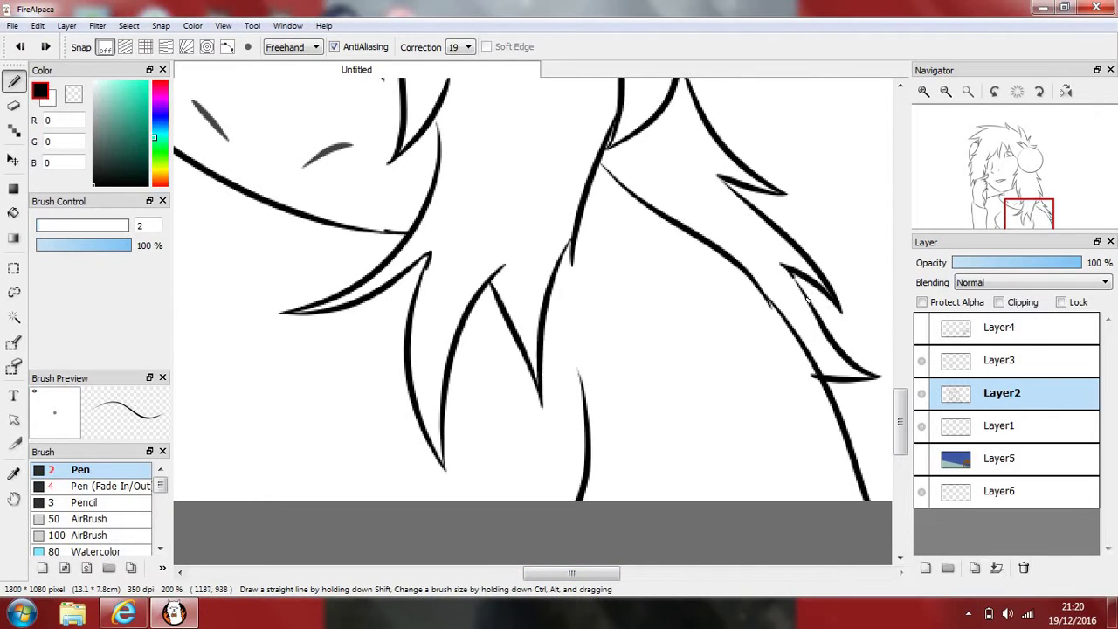
drag(793, 277, 825, 311)
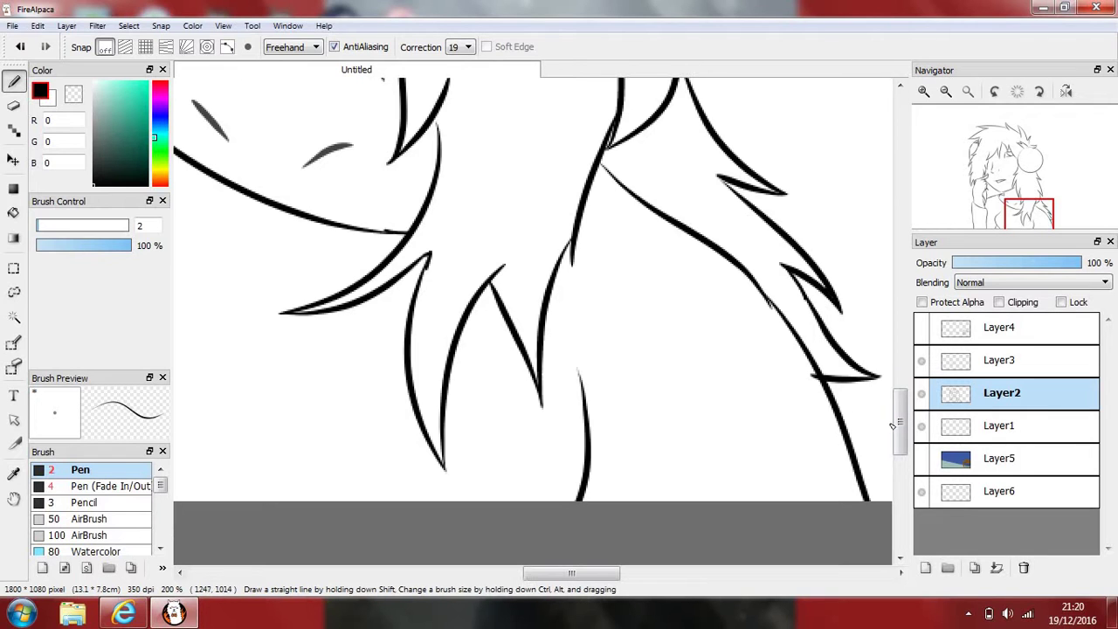
Join the open ends of the hair strands hanging over the chest, undoing one misplaced stroke
scroll(903, 425, up, 3)
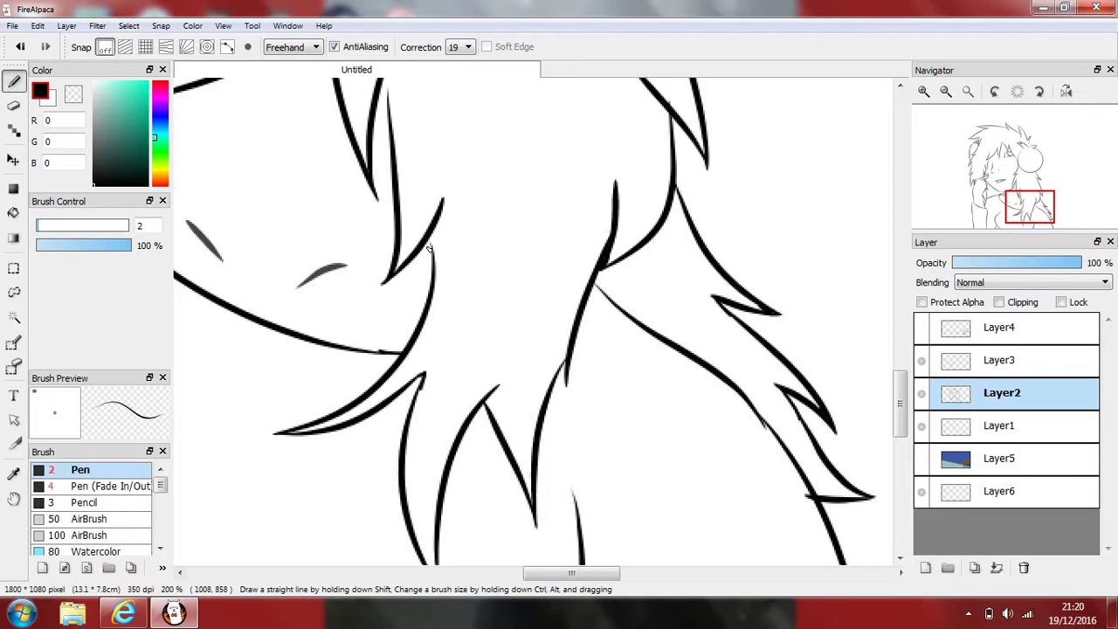
drag(431, 243, 434, 256)
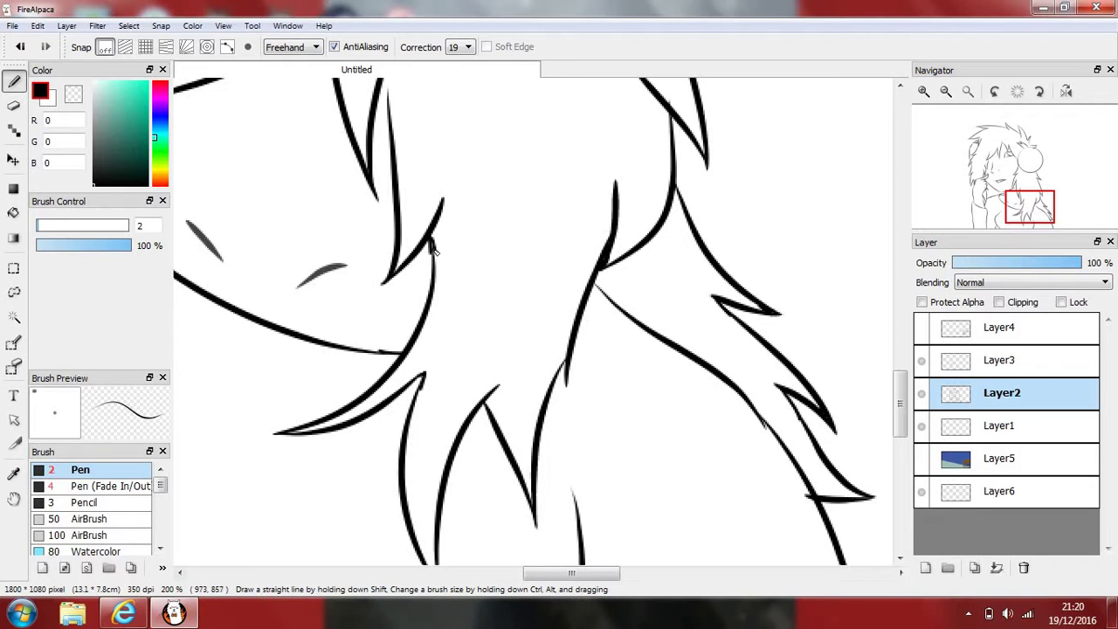
key(ctrl+z)
scroll(434, 251, up, 1)
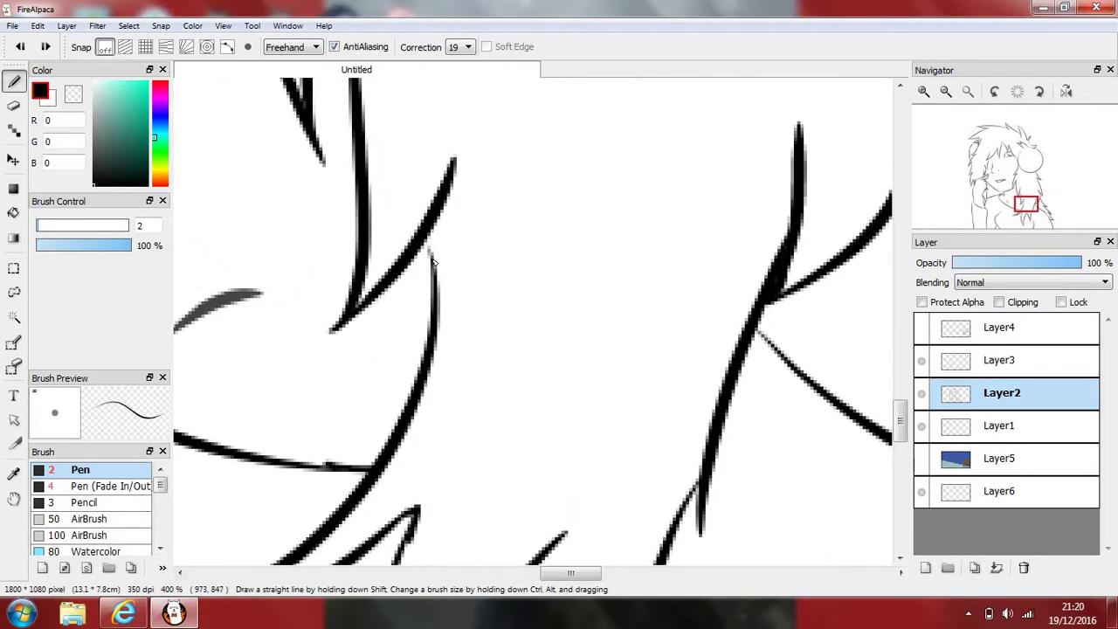
drag(900, 421, 909, 384)
drag(341, 373, 352, 458)
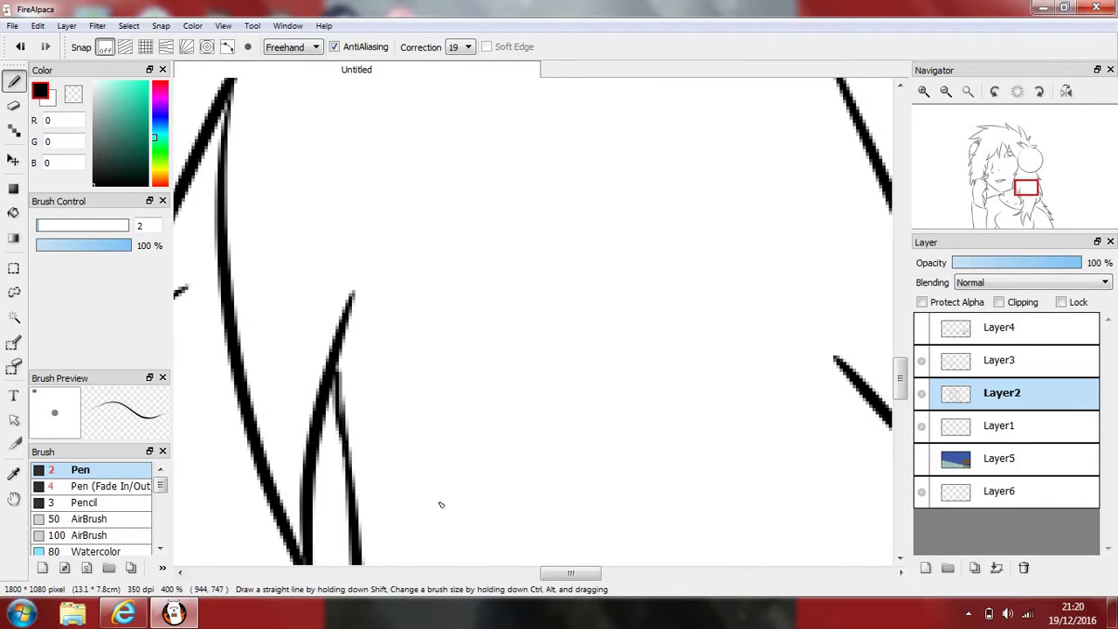
Close the hair tip just below the circle beside the head on Layer2 with the black pen
drag(574, 573, 610, 573)
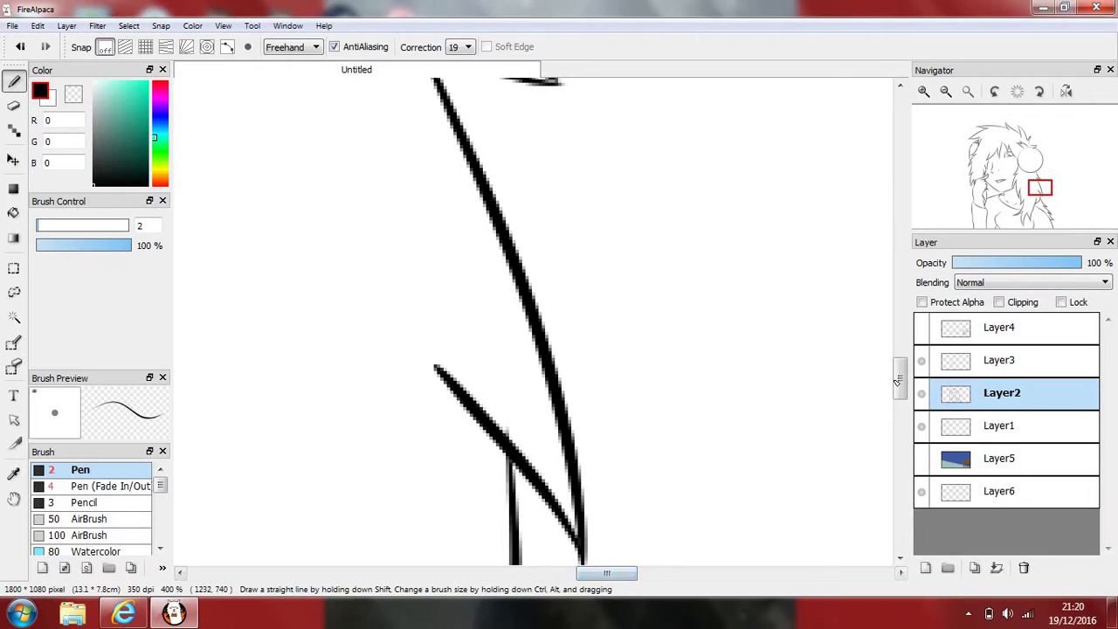
drag(897, 380, 901, 346)
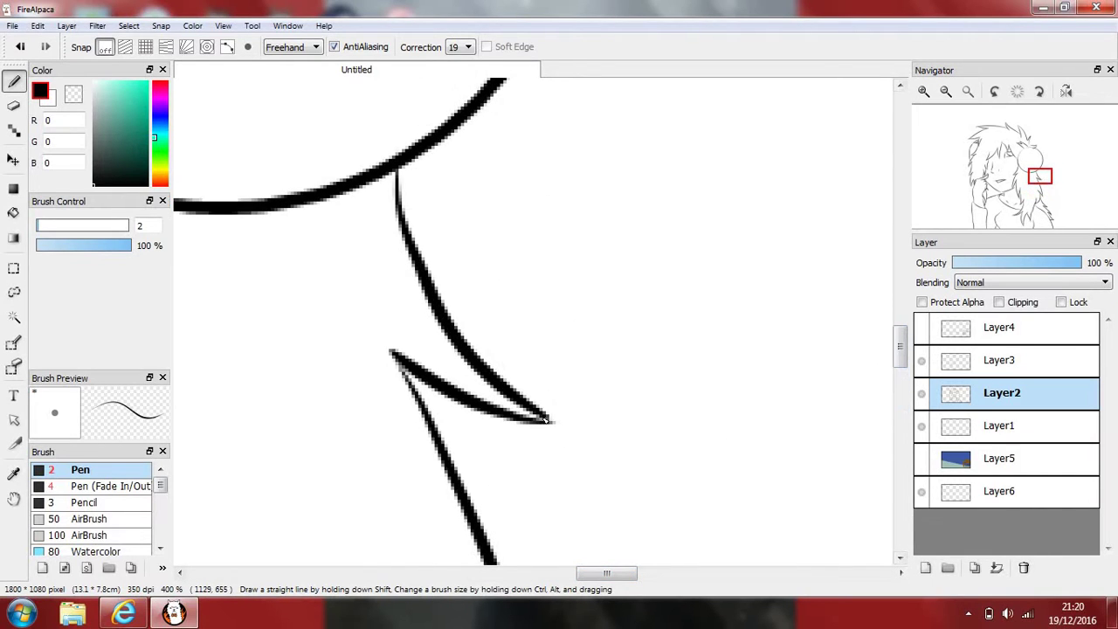
drag(539, 424, 549, 421)
scroll(469, 337, down, 2)
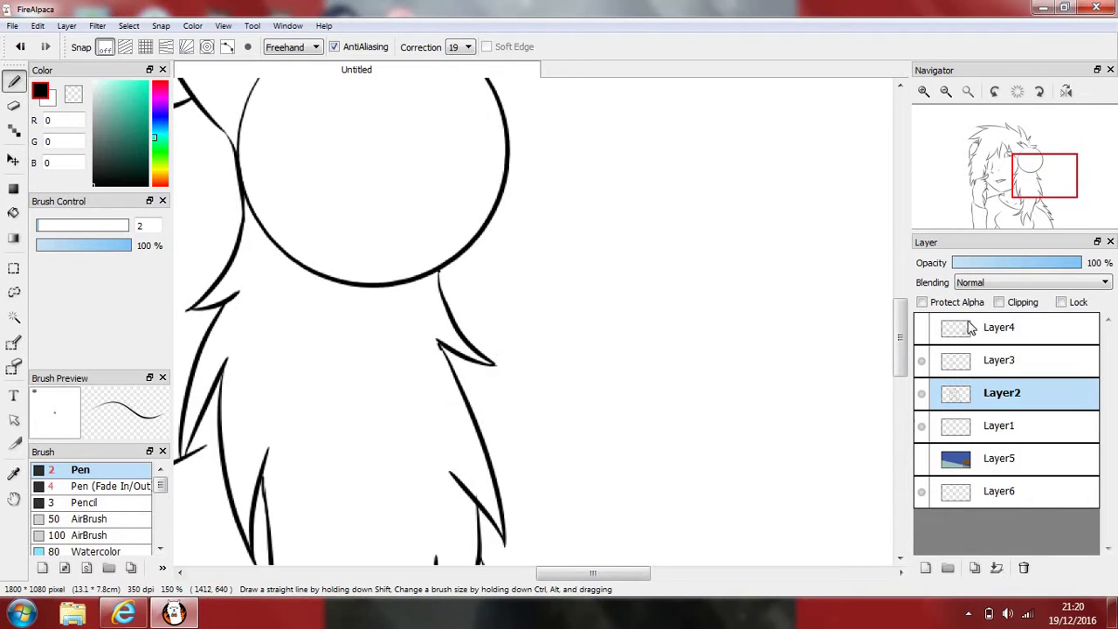
Close the gaps at the corner of the mouth and at the point of the chin
drag(1049, 196, 1020, 175)
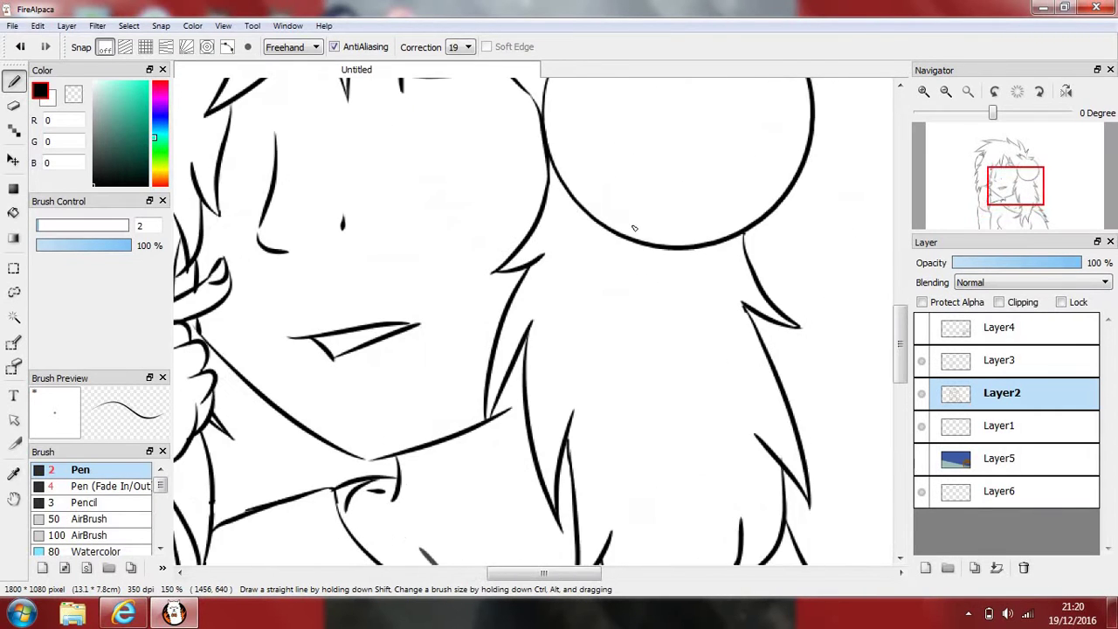
scroll(544, 292, up, 1)
scroll(429, 295, down, 4)
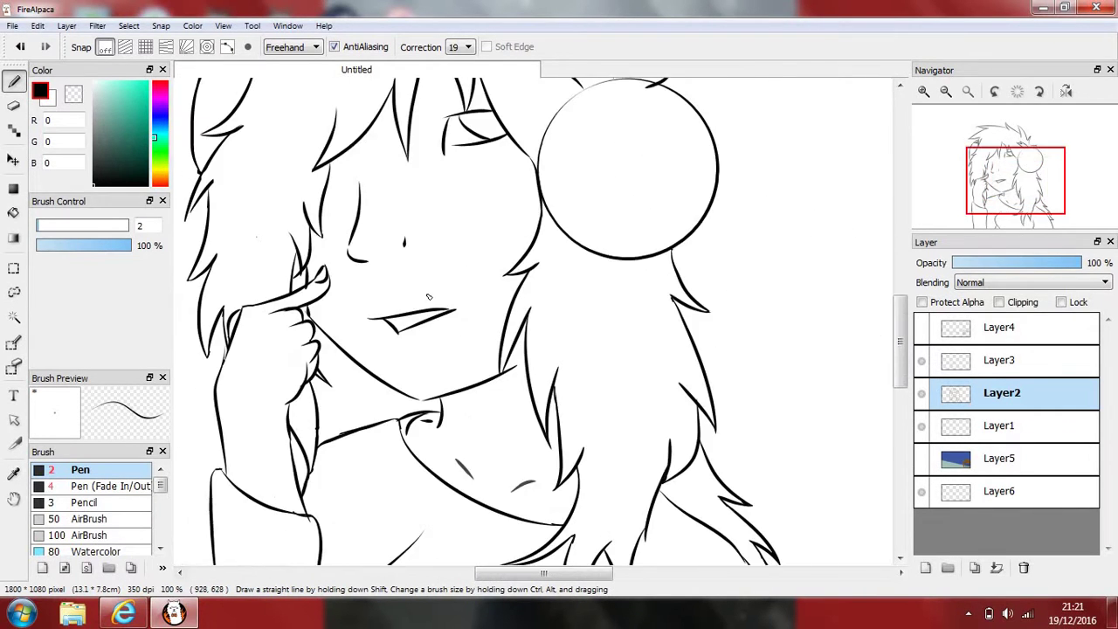
scroll(400, 330, up, 3)
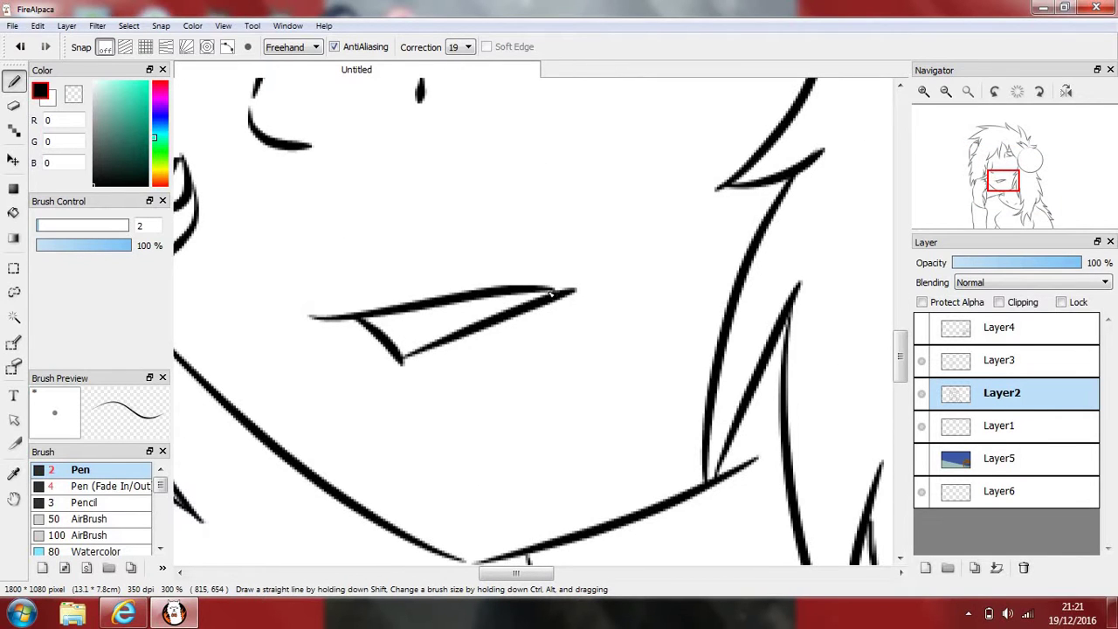
scroll(428, 375, down, 3)
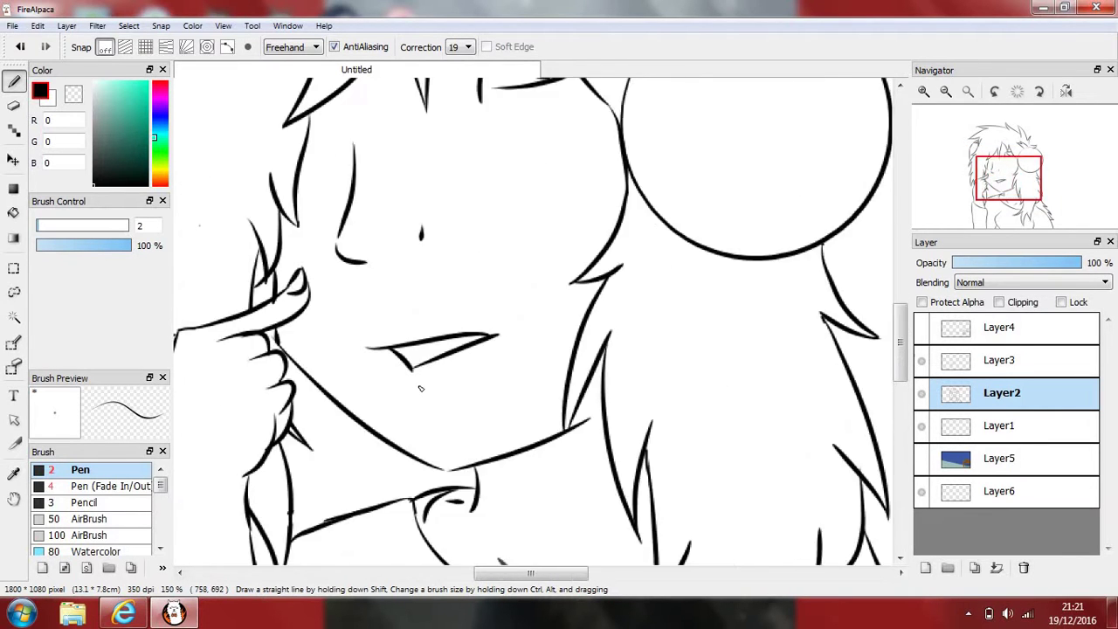
scroll(418, 387, up, 3)
drag(458, 479, 491, 480)
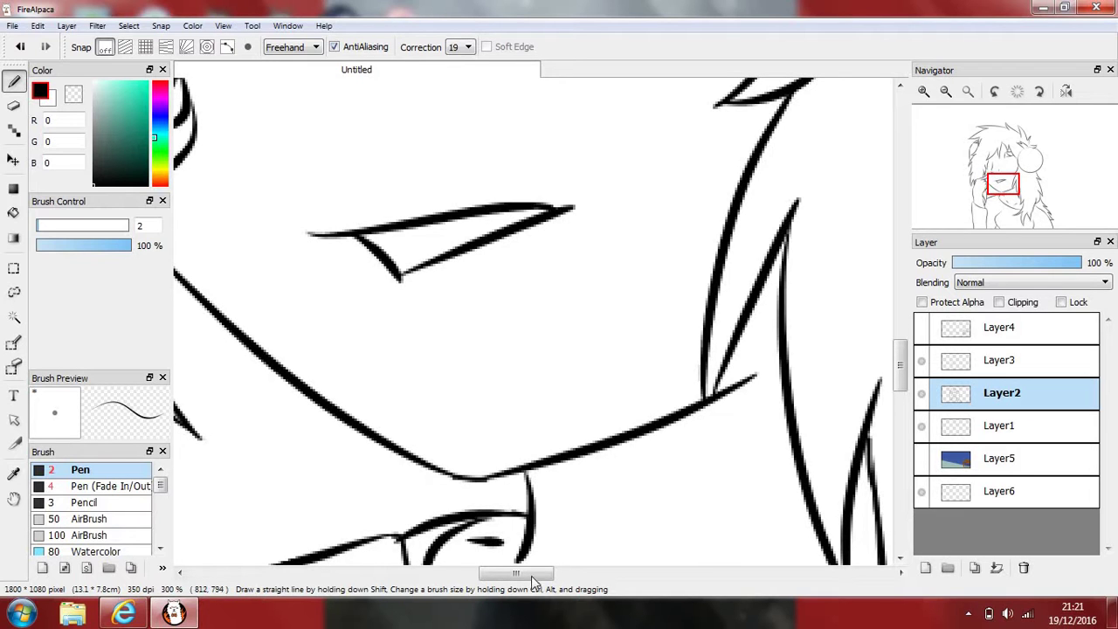
Close the open hair tips along the outer edge of the hair above the raised hand
drag(516, 573, 462, 573)
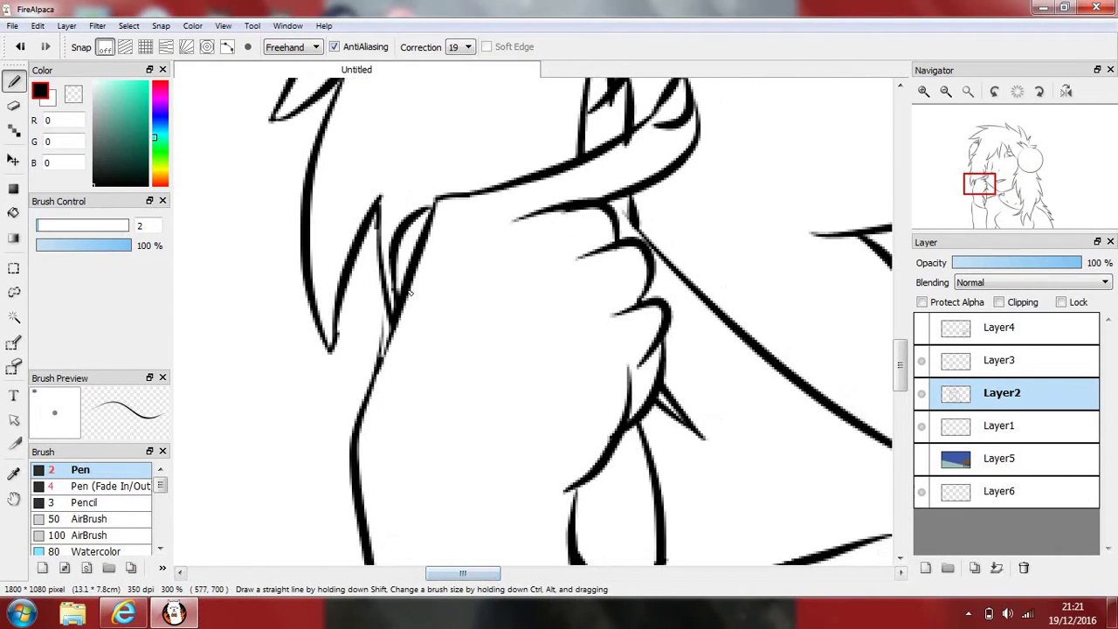
scroll(463, 223, down, 2)
scroll(522, 156, up, 3)
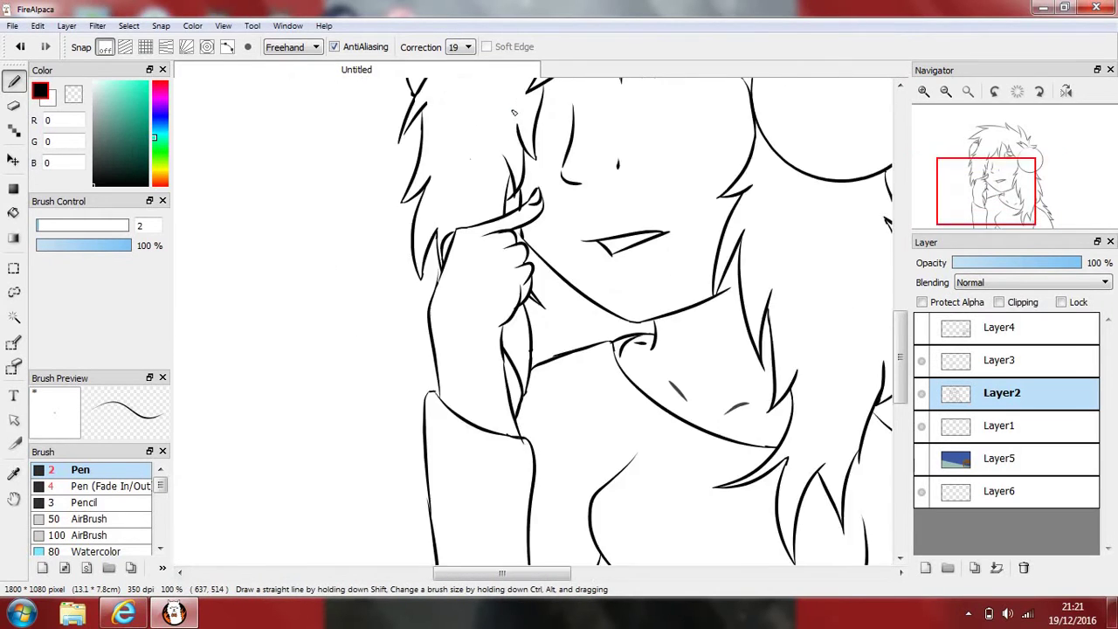
scroll(357, 391, down, 2)
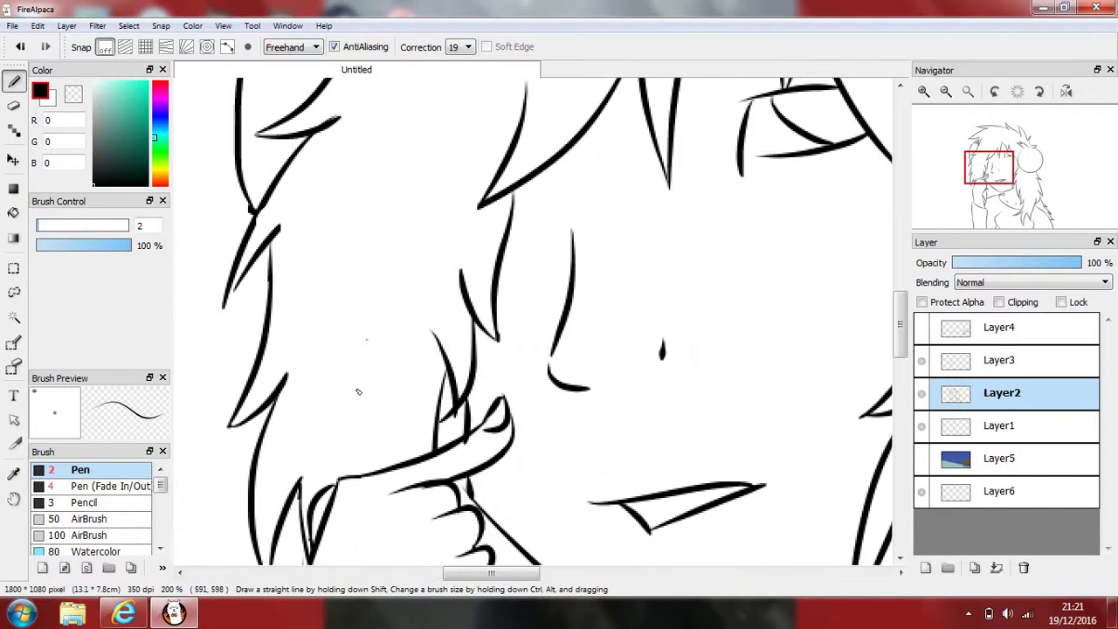
scroll(233, 294, up, 2)
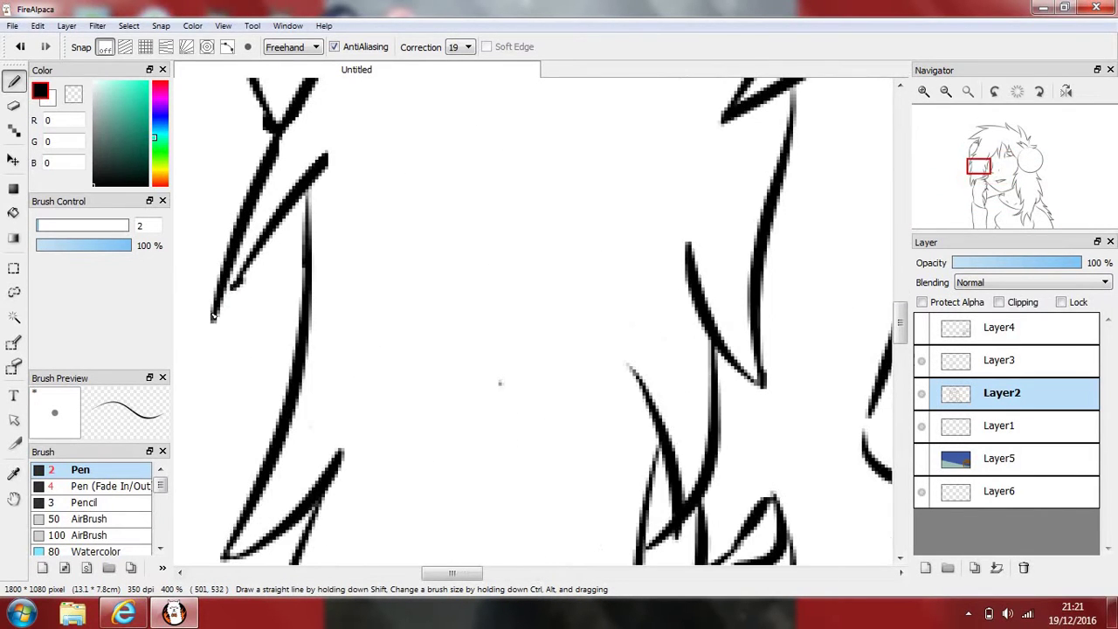
scroll(310, 229, down, 3)
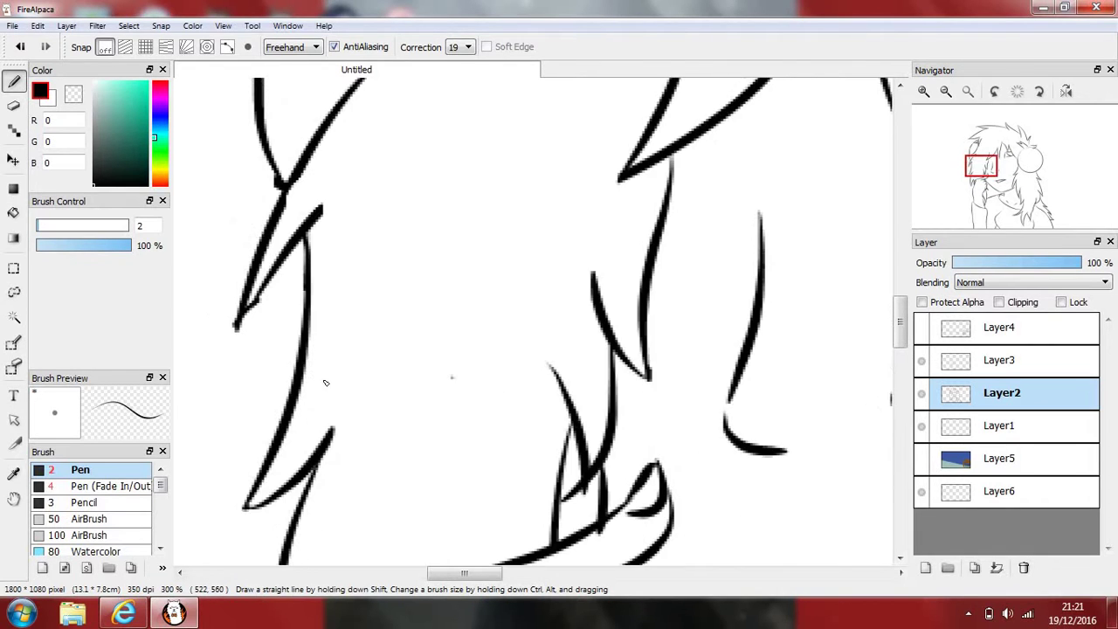
scroll(321, 140, up, 3)
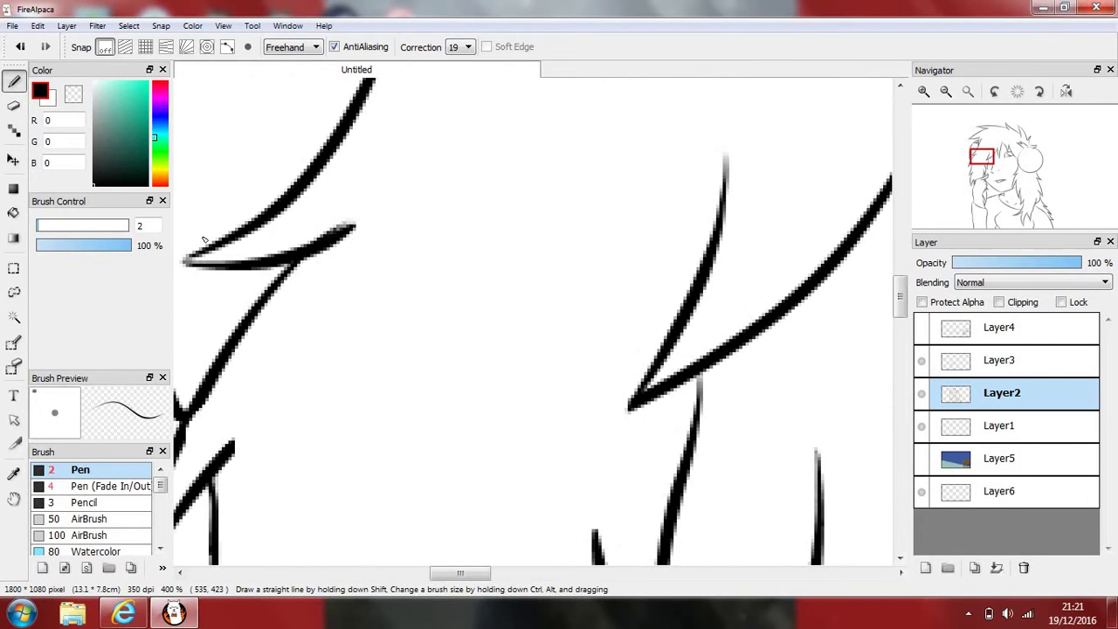
drag(186, 262, 219, 266)
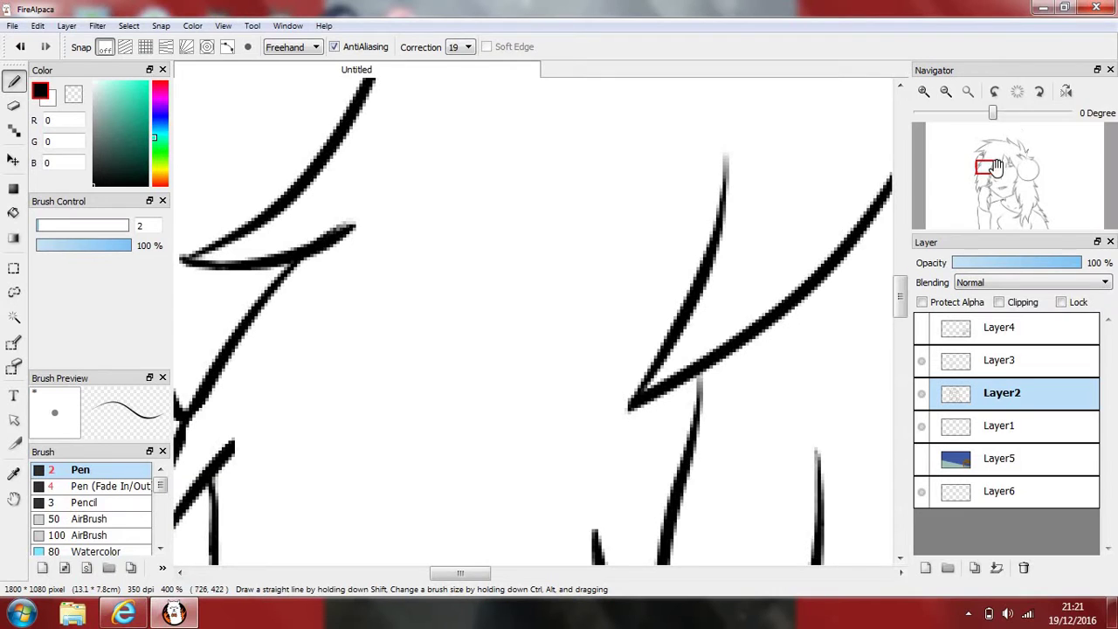
Touch up the joins of the side hair lock and of the strand beneath the fringe
scroll(667, 305, down, 5)
scroll(520, 168, up, 3)
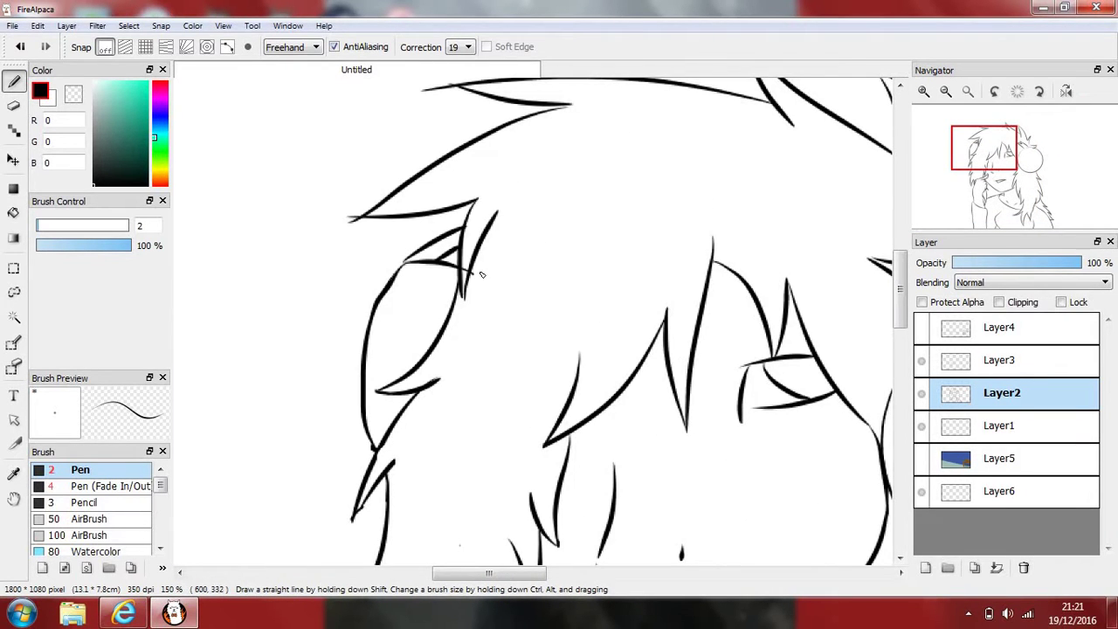
scroll(481, 274, up, 1)
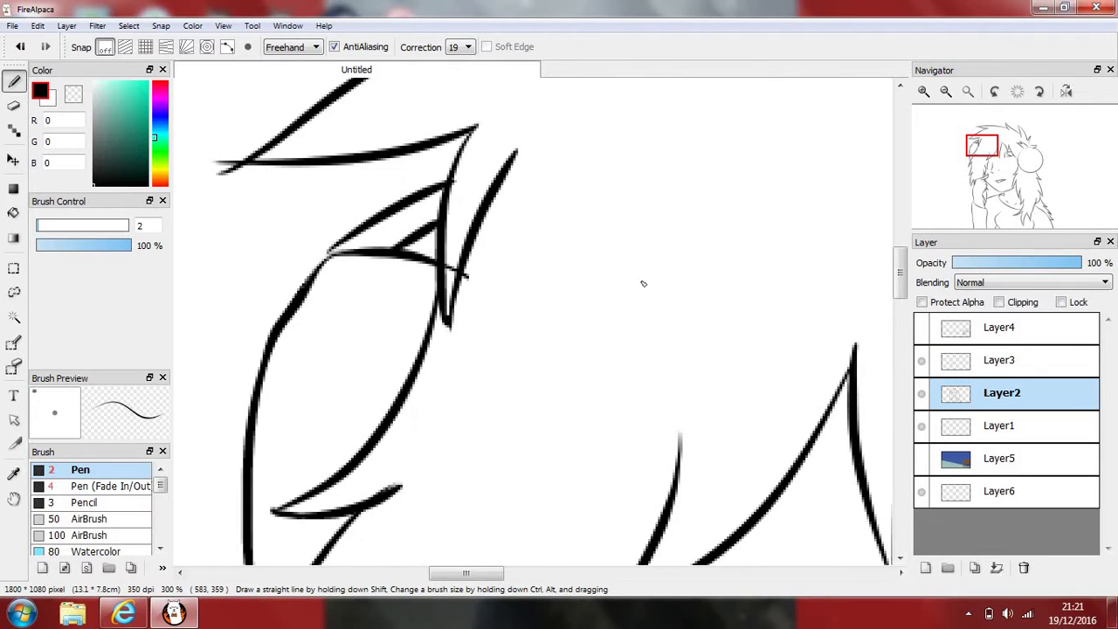
scroll(643, 283, down, 1)
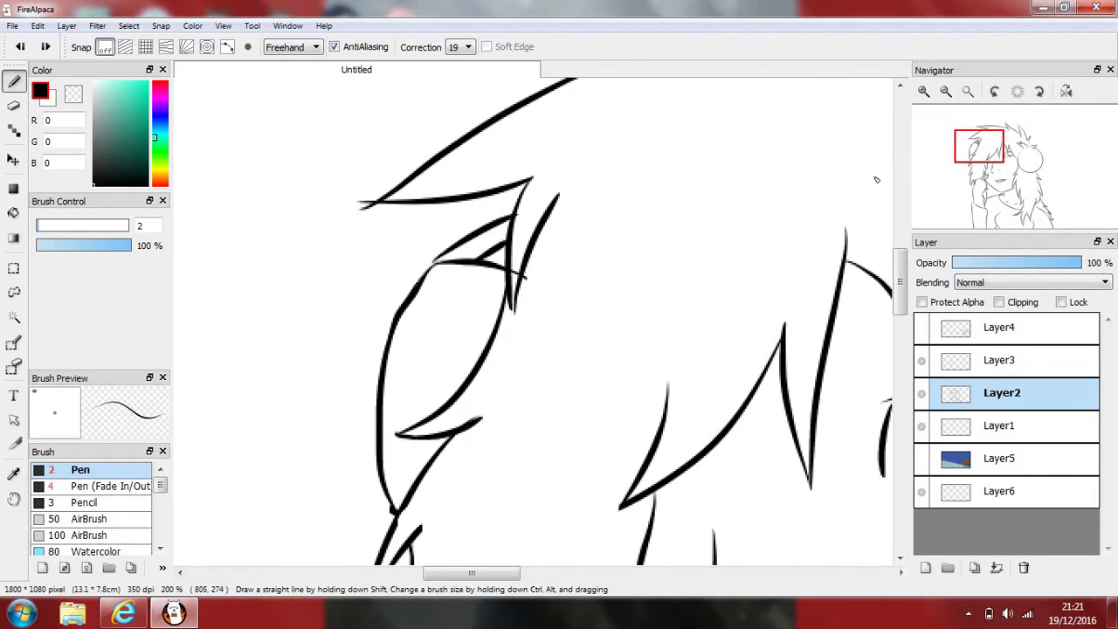
scroll(722, 539, down, 1)
scroll(657, 399, up, 2)
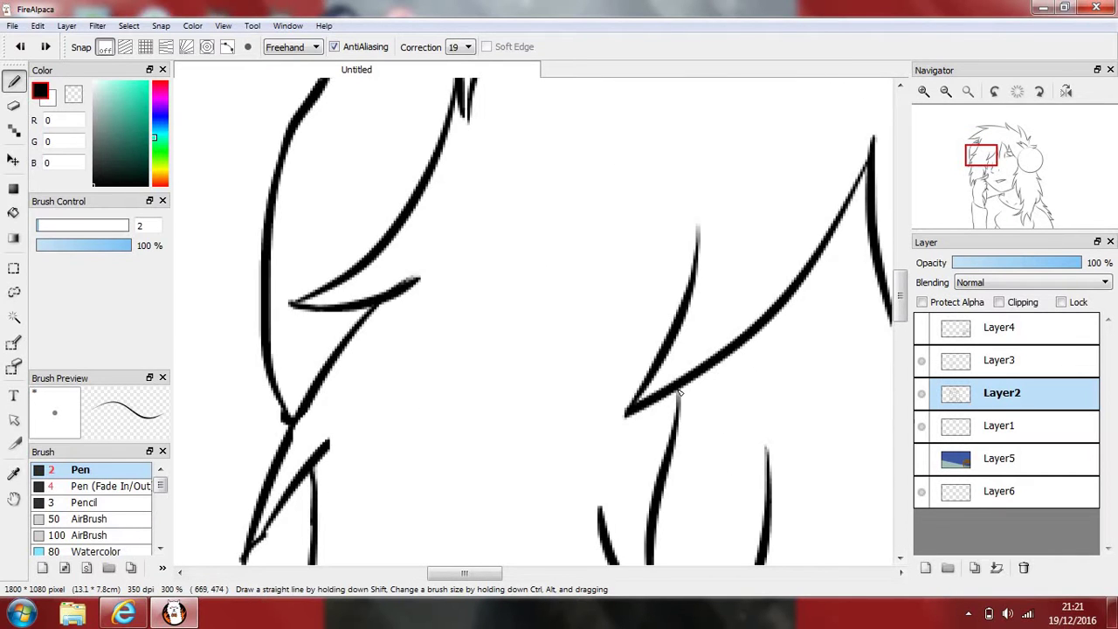
scroll(696, 285, down, 3)
Close the gap at the inner hair tip on the upper outline of the head
click(966, 170)
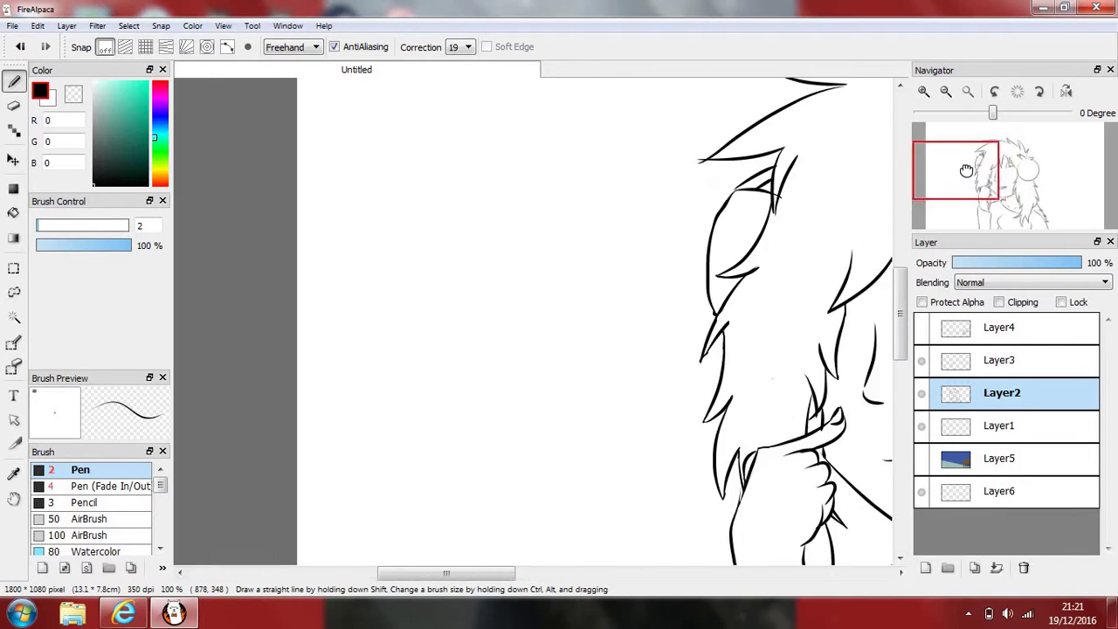
scroll(966, 170, up, 1)
scroll(772, 184, up, 1)
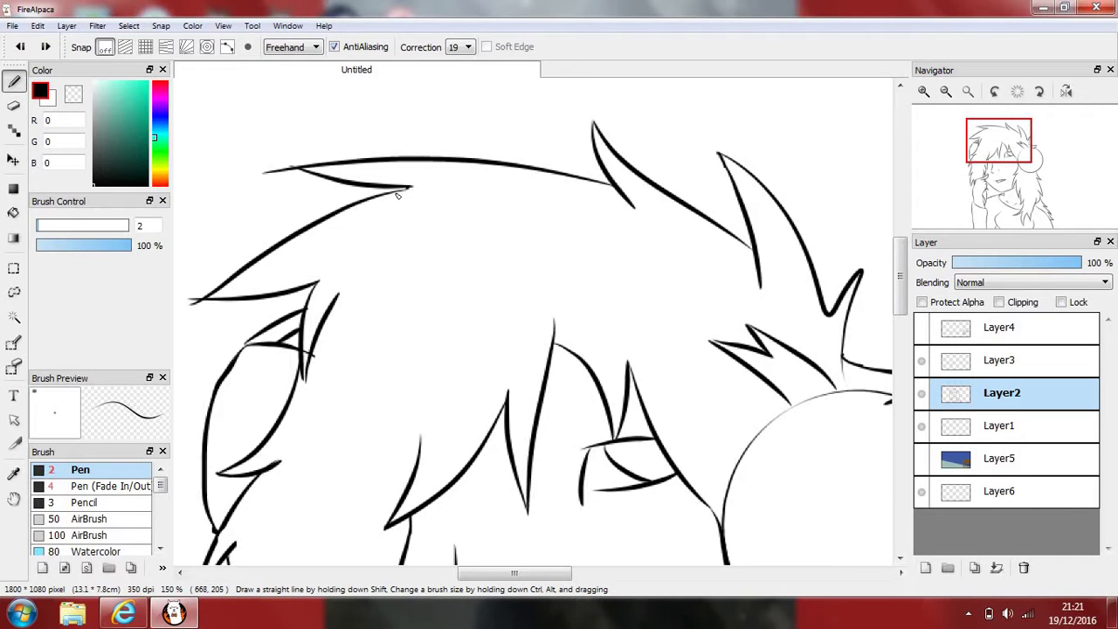
drag(398, 195, 377, 215)
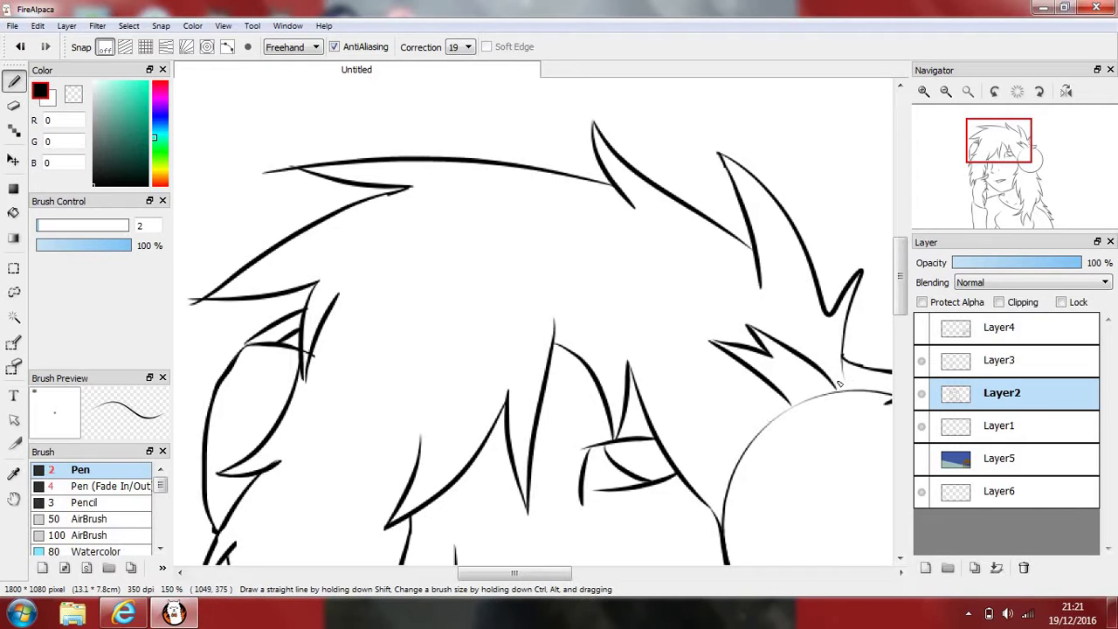
Join the hair line beside the eye to the side of the face and extend the lower eyelid to the eye's outer line, undoing misplaced strokes
scroll(722, 527, up, 2)
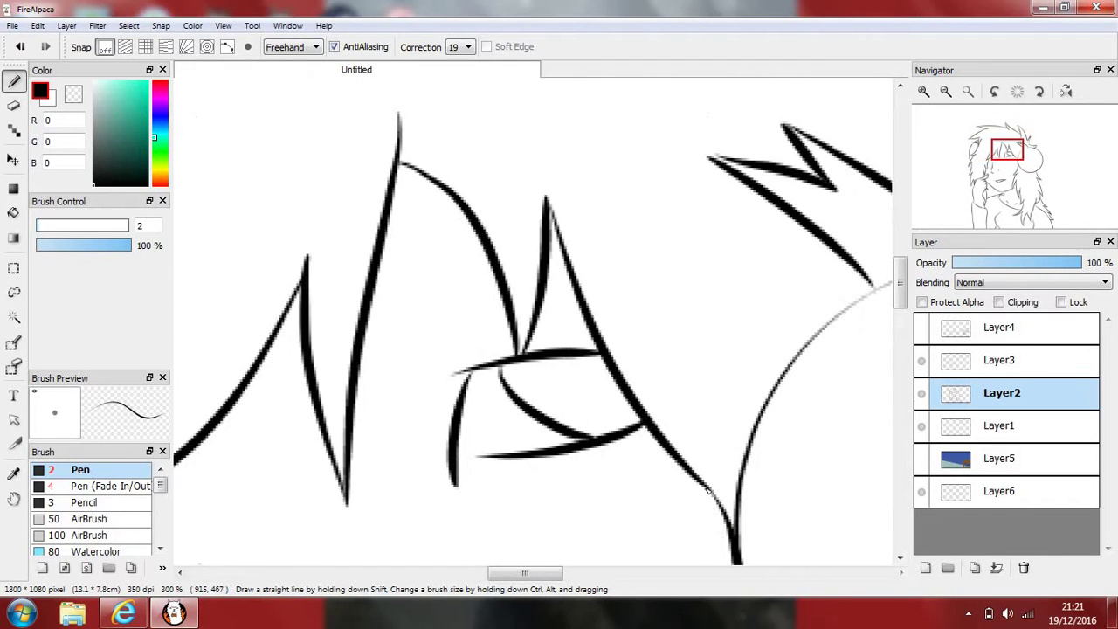
drag(731, 520, 709, 492)
mouse_move(459, 457)
mouse_down()
mouse_move(567, 466)
mouse_move(591, 456)
mouse_up()
key(ctrl+z)
drag(456, 455, 588, 472)
key(ctrl+z)
drag(460, 456, 524, 459)
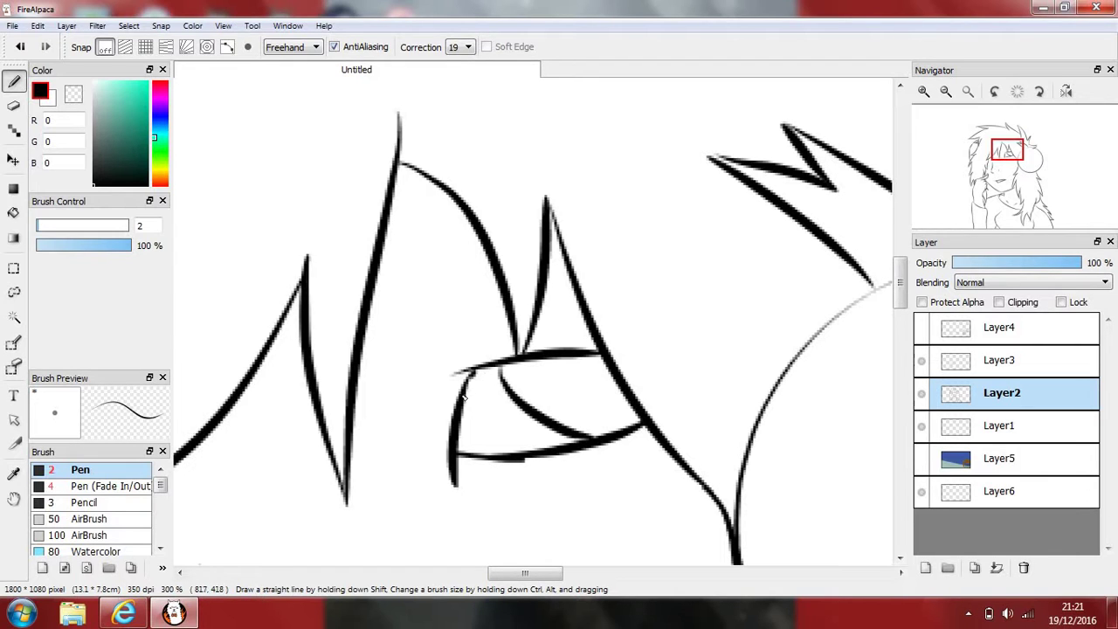
scroll(631, 444, down, 1)
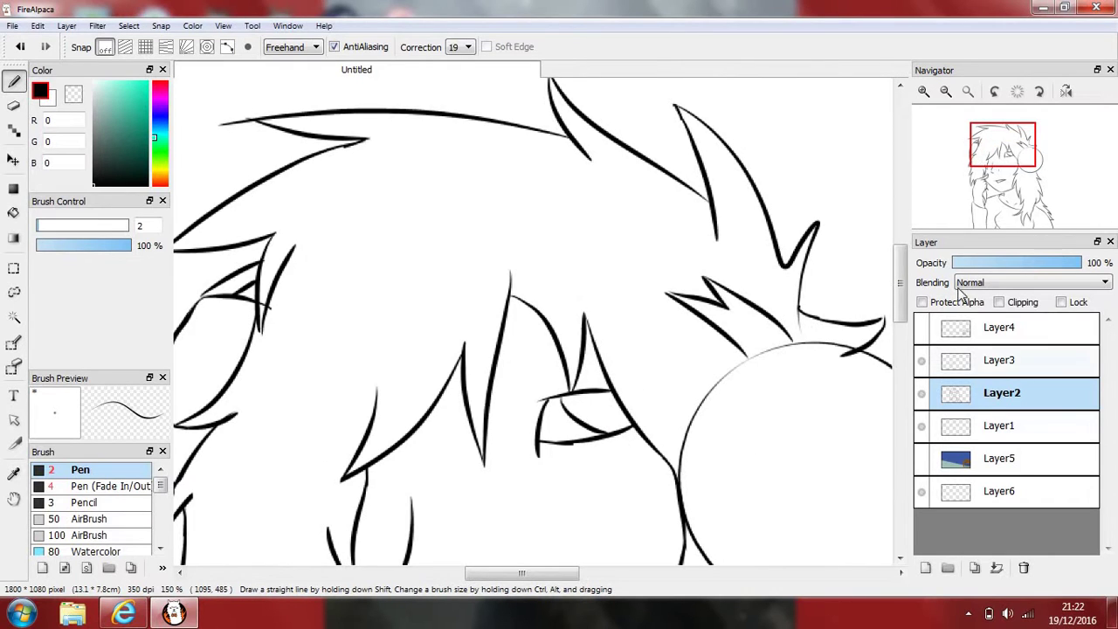
Close the hair tip above the circle and join the neighbouring strand to the circle's upper edge
mouse_move(1016, 173)
mouse_down()
mouse_move(1020, 184)
mouse_move(1011, 163)
mouse_up()
scroll(589, 359, up, 3)
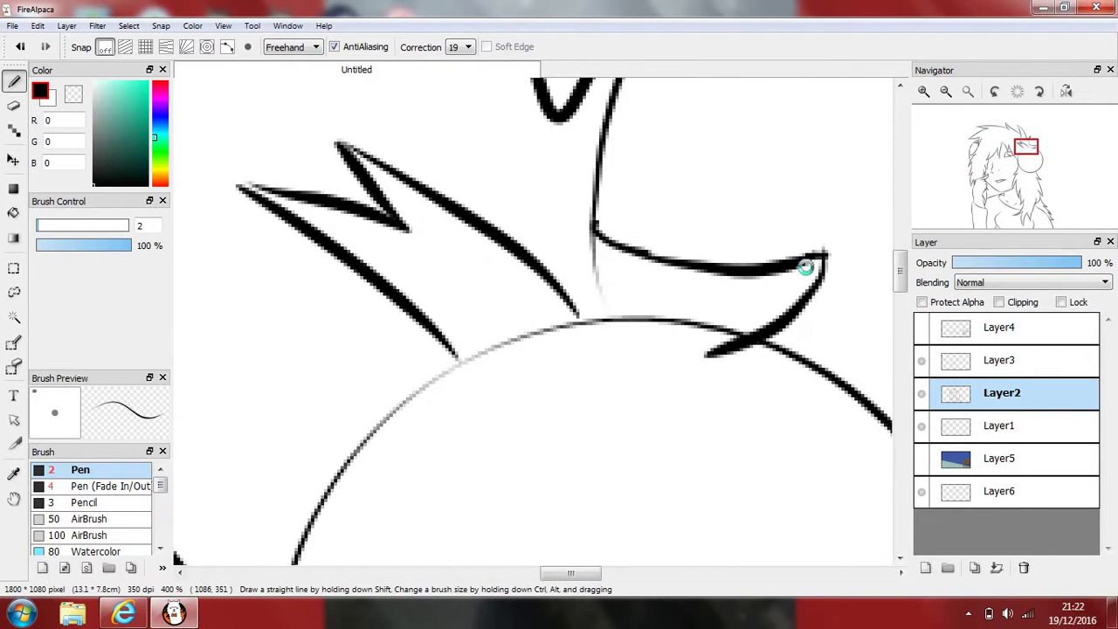
scroll(731, 279, down, 2)
scroll(643, 360, up, 1)
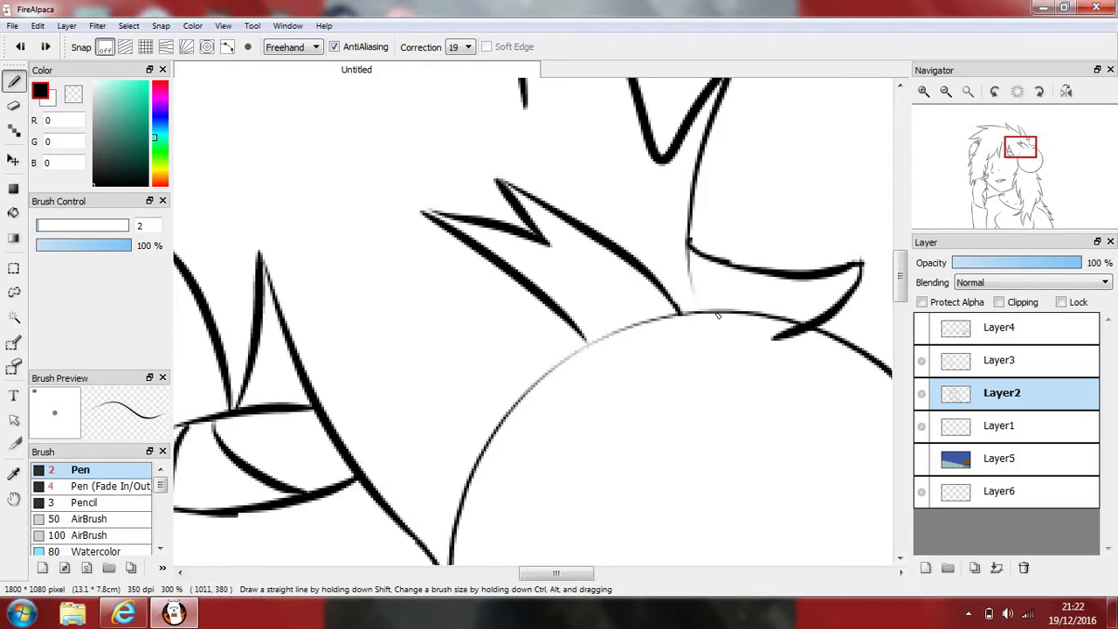
Redraw the faint upper edge of the circle in black and close the hair spikes above it
mouse_move(699, 315)
mouse_down()
mouse_move(655, 320)
mouse_move(555, 366)
mouse_move(484, 460)
mouse_up()
scroll(487, 450, down, 1)
scroll(463, 337, up, 2)
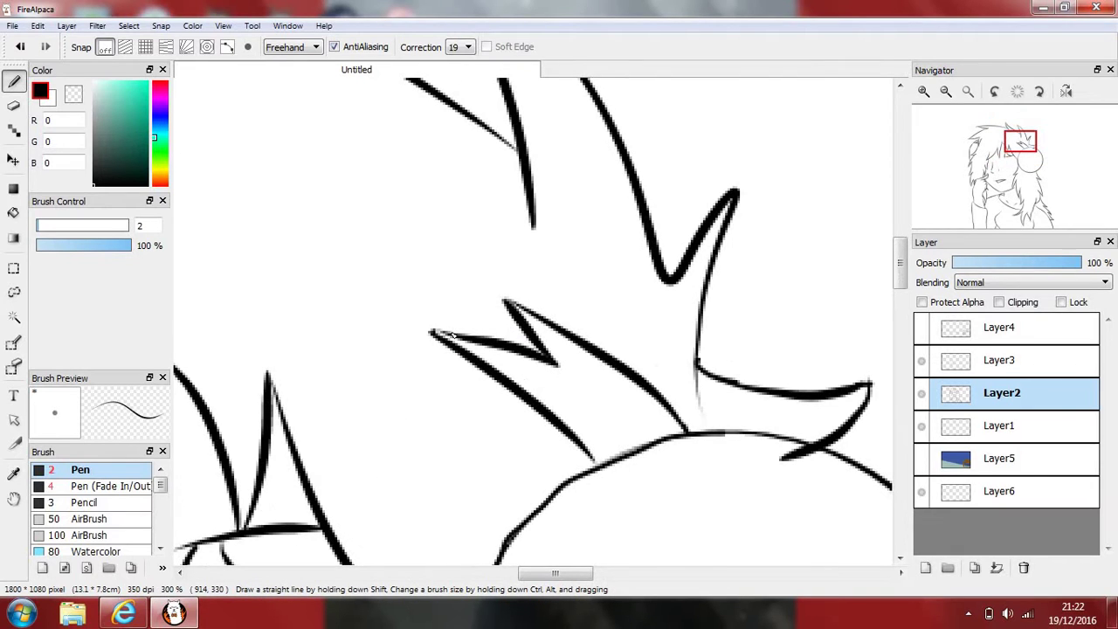
drag(435, 331, 462, 336)
drag(514, 304, 572, 362)
scroll(572, 363, down, 4)
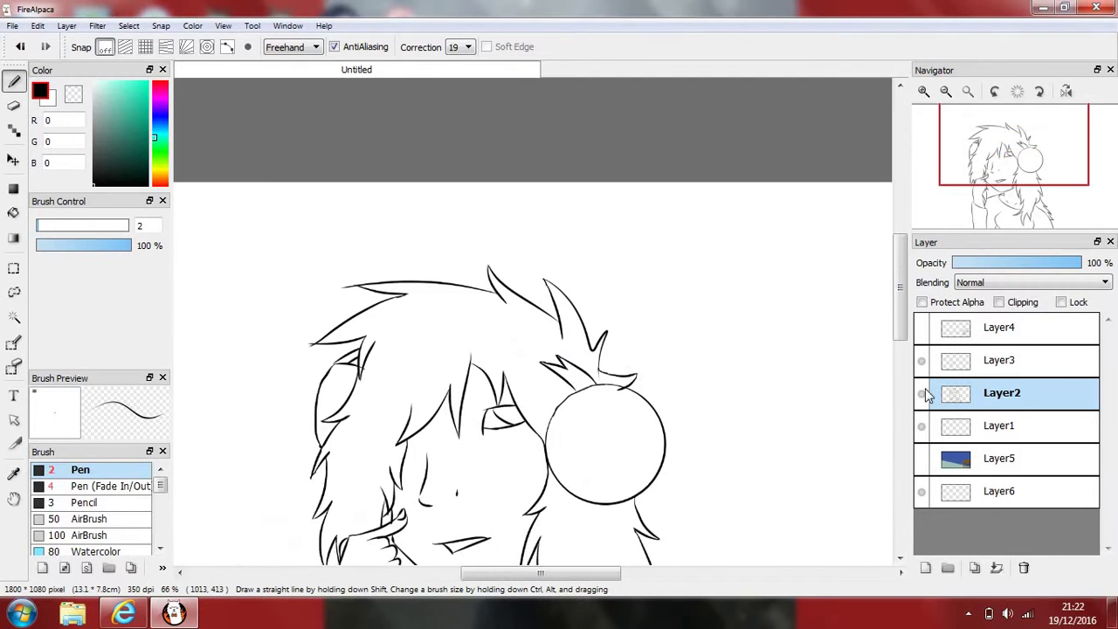
Set the colour to dark grey (RGB 38, 38, 38) and switch to the Bucket tool for filling the hair
drag(1024, 153, 998, 189)
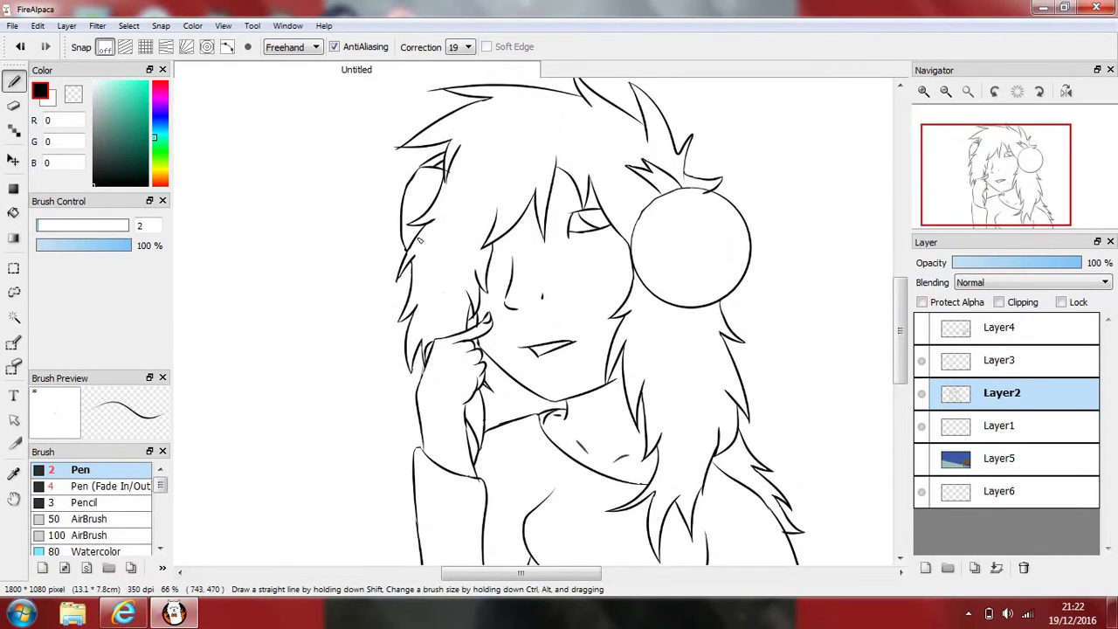
click(94, 170)
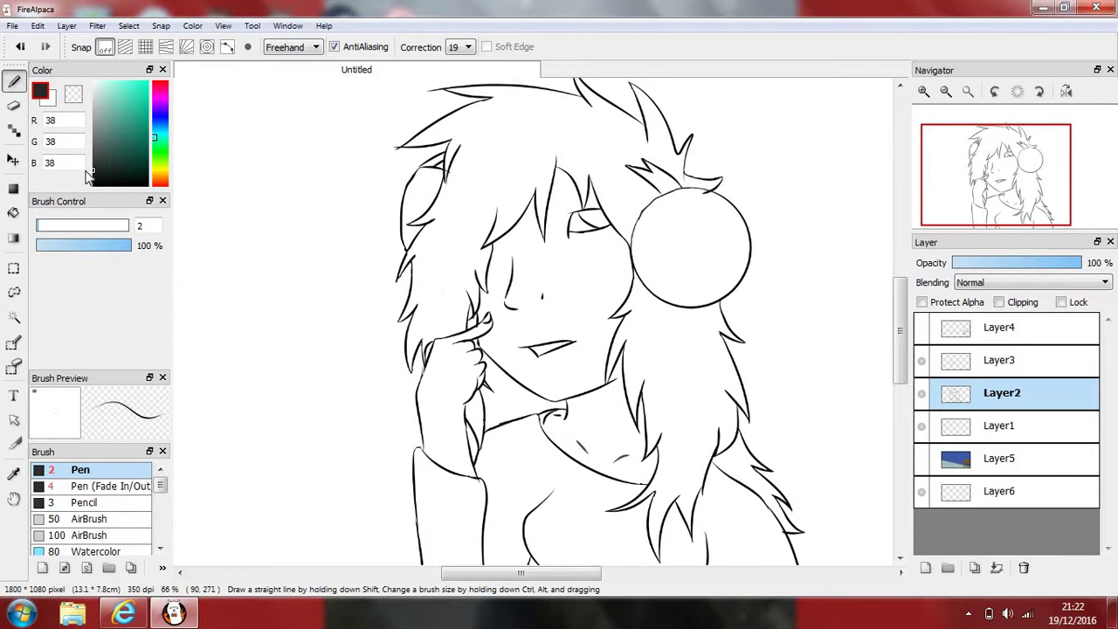
click(13, 212)
click(491, 159)
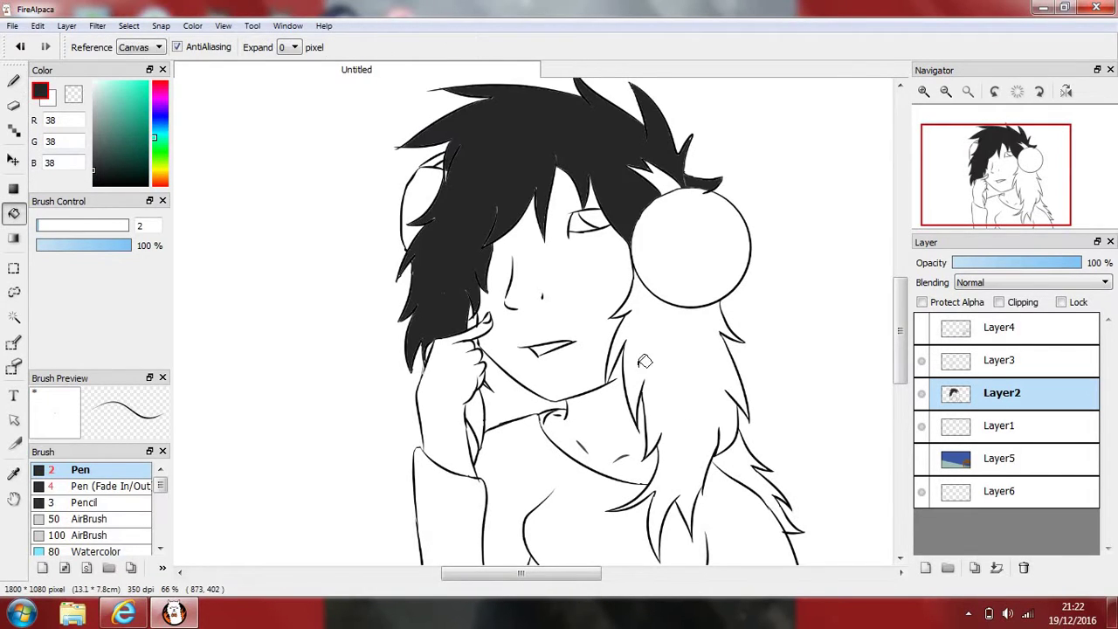
click(695, 371)
key(ctrl+z)
key(ctrl+z)
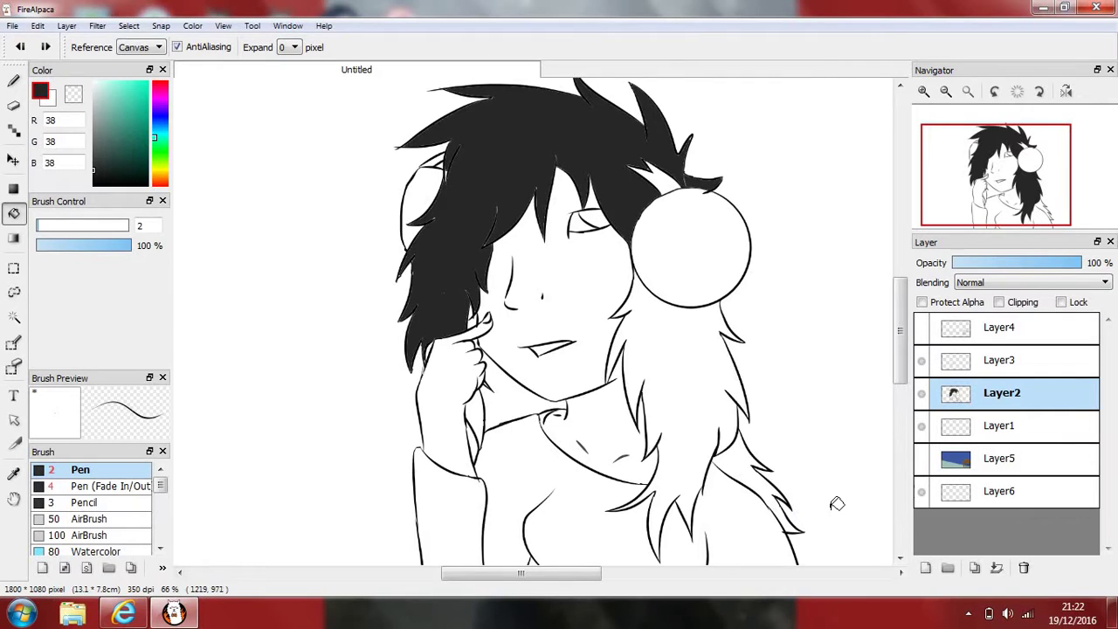
Make Layer6 active and try filling the lower and upper hair sections with dark grey, then undo both fills
click(1002, 491)
click(704, 357)
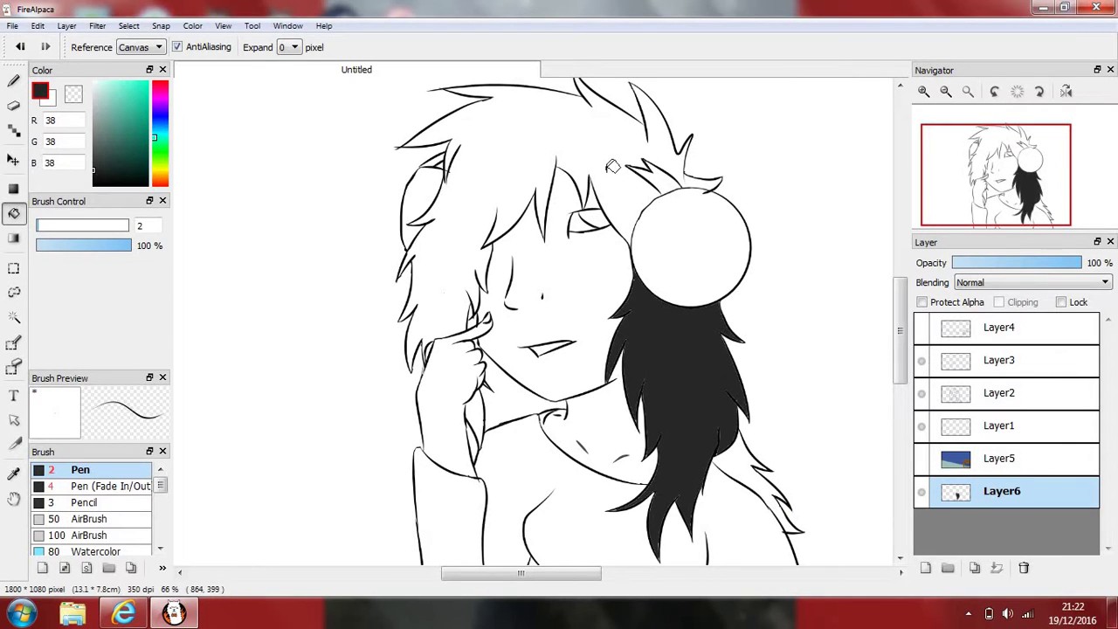
click(530, 130)
key(ctrl+z)
key(ctrl+z)
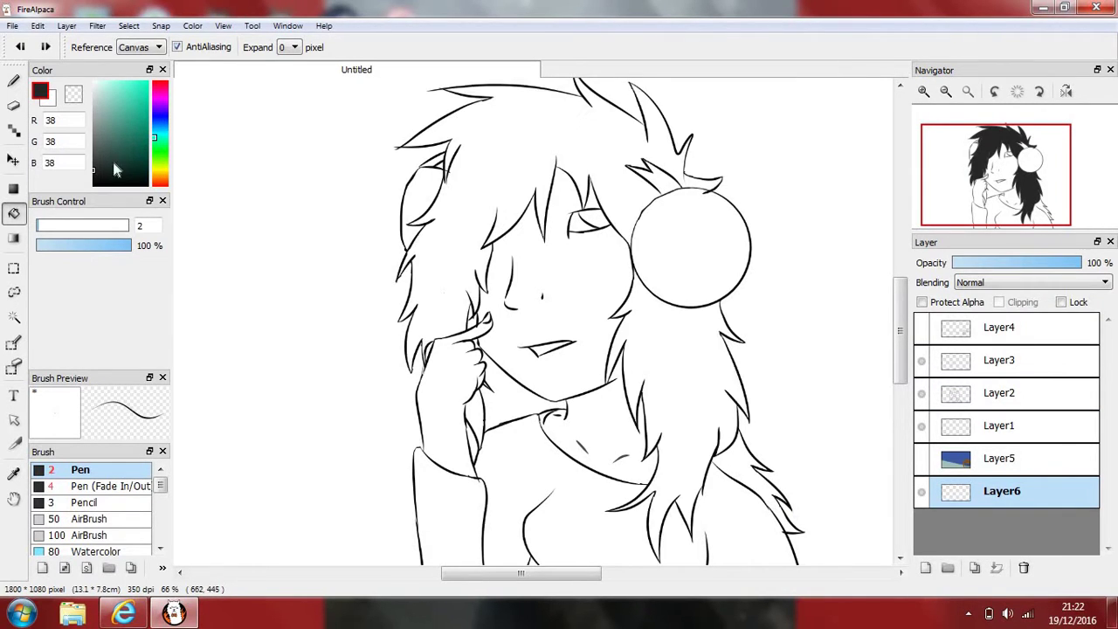
Set the fill colour to pure black (RGB 0, 0, 0)
click(94, 185)
Try filling the hair sections on Layer6 with black at 0 pixel expansion, then undo the fills
click(514, 142)
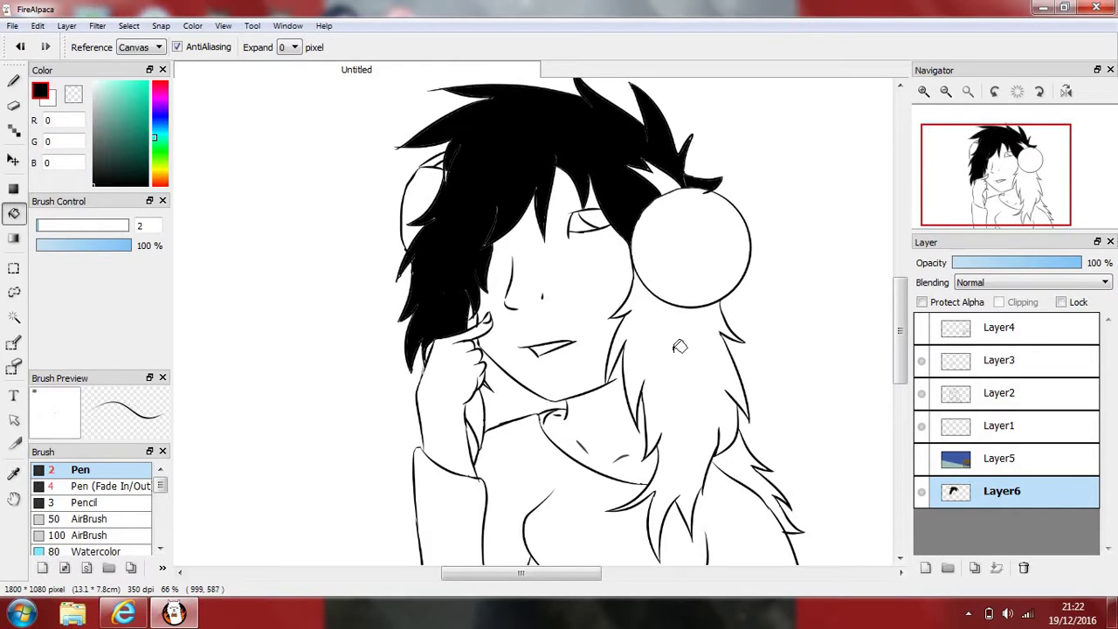
click(680, 346)
click(495, 405)
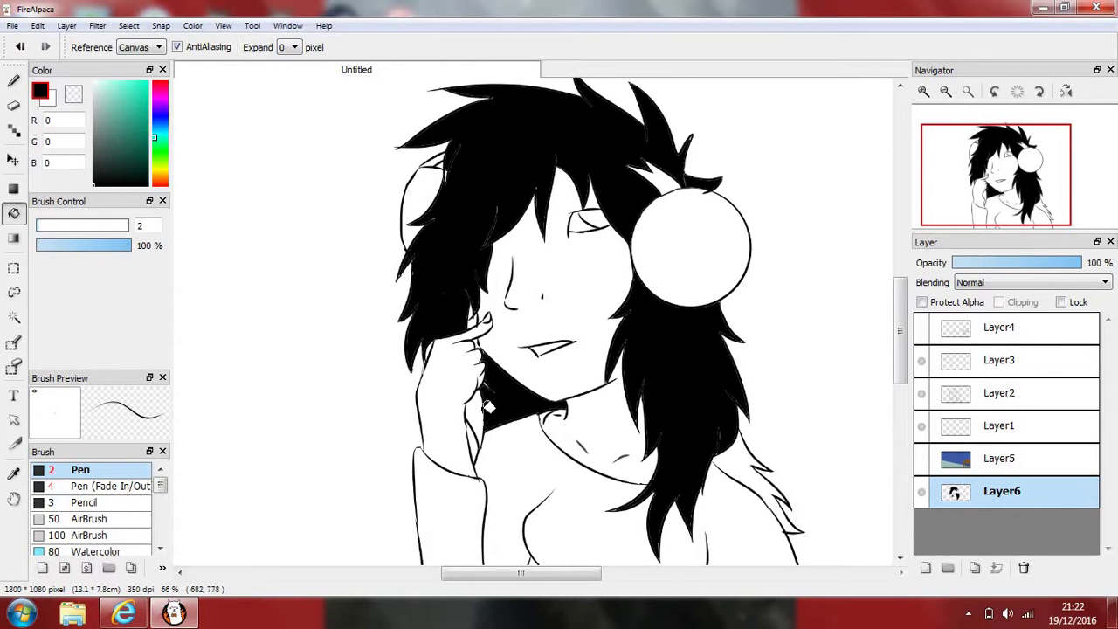
click(753, 462)
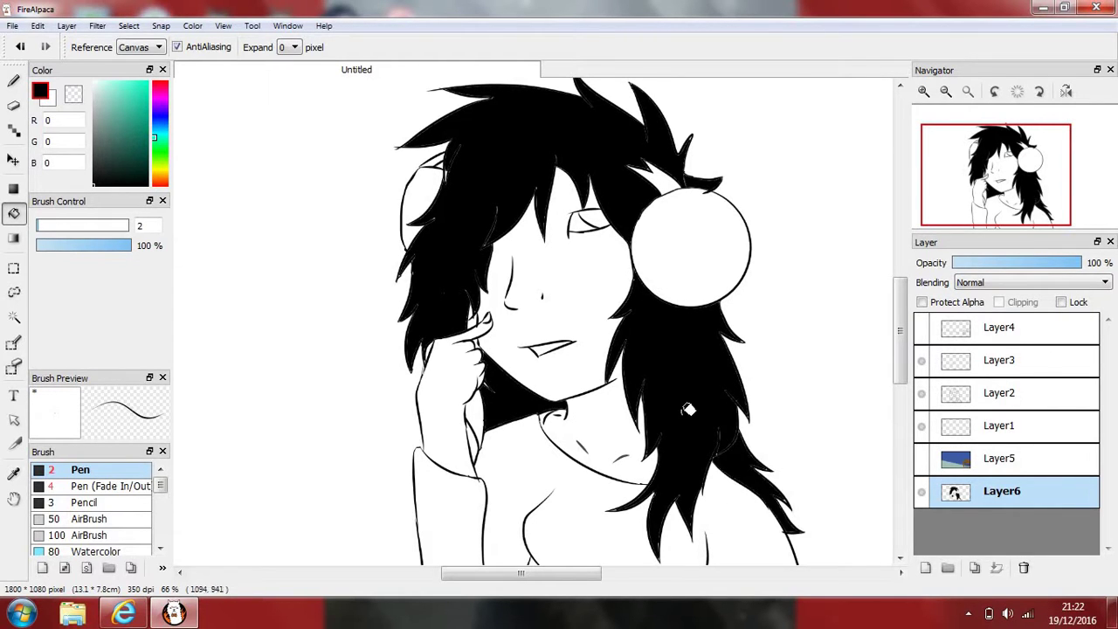
scroll(692, 426, down, 1)
scroll(692, 425, down, 1)
scroll(694, 425, up, 2)
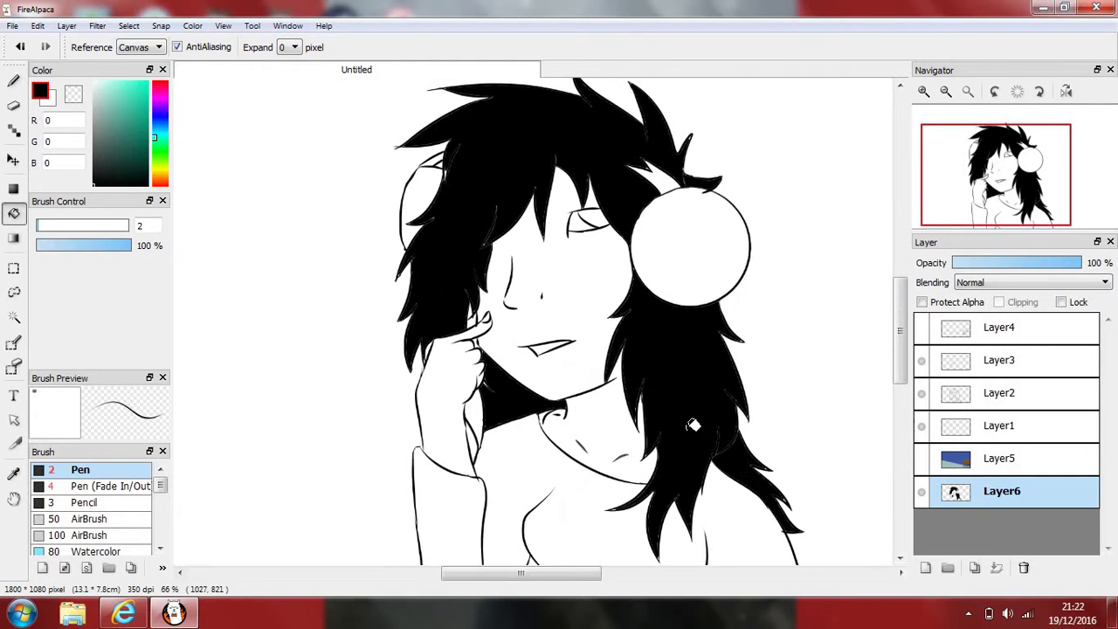
key(ctrl+z)
key(ctrl+z)
key(ctrl+z)
key(ctrl+z)
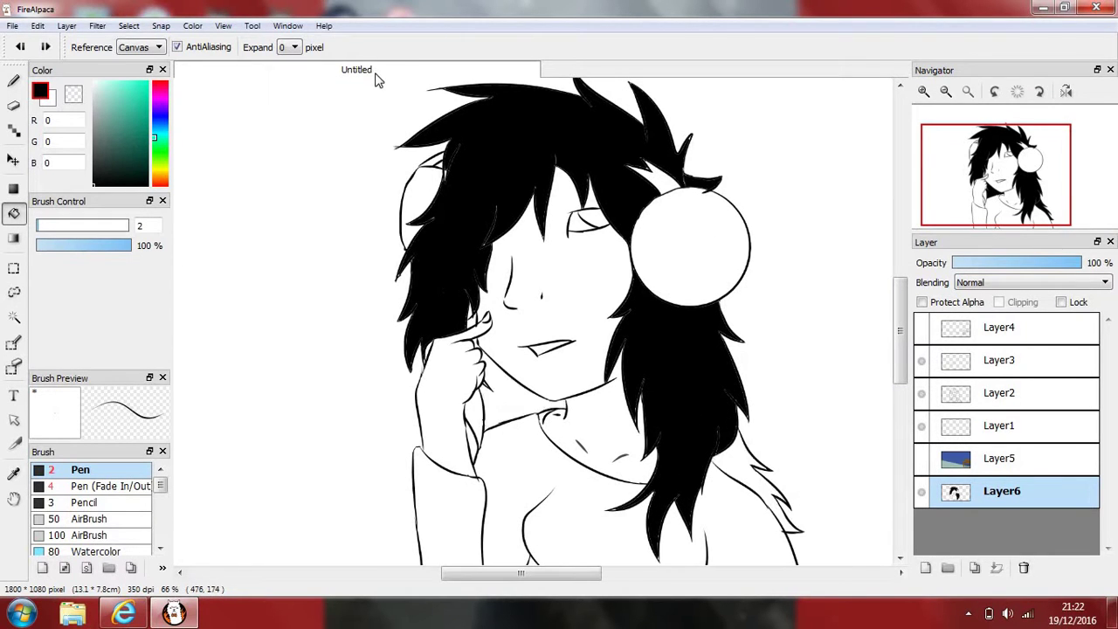
Set the fill expansion to 1 pixel and fill the upper, lower, shoulder and behind-the-hand hair sections with black on Layer6
click(288, 48)
click(287, 75)
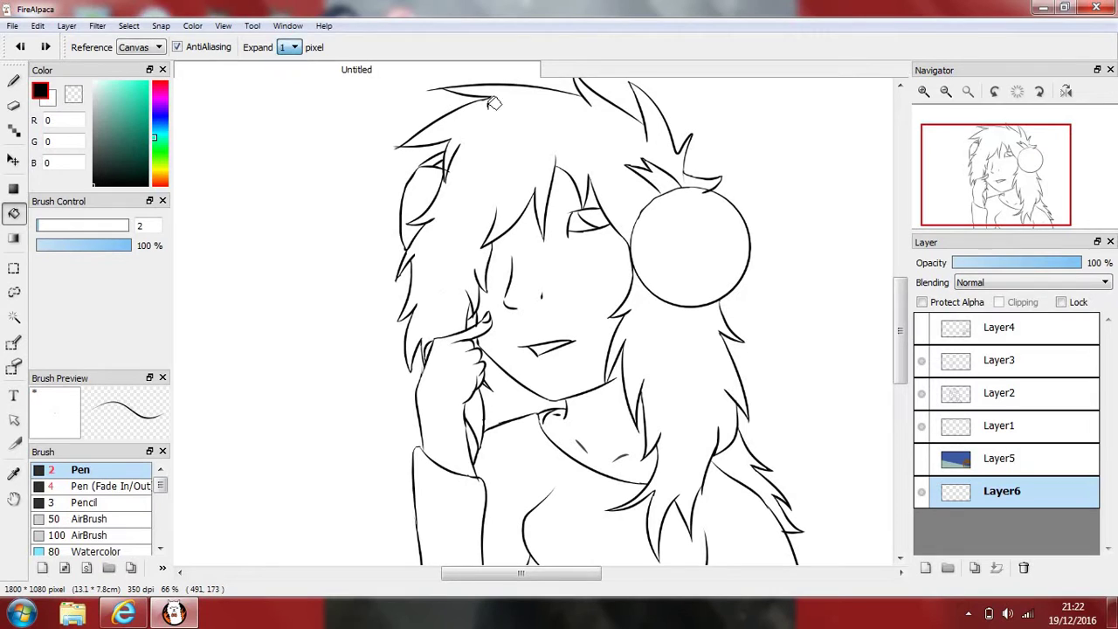
click(590, 174)
click(691, 357)
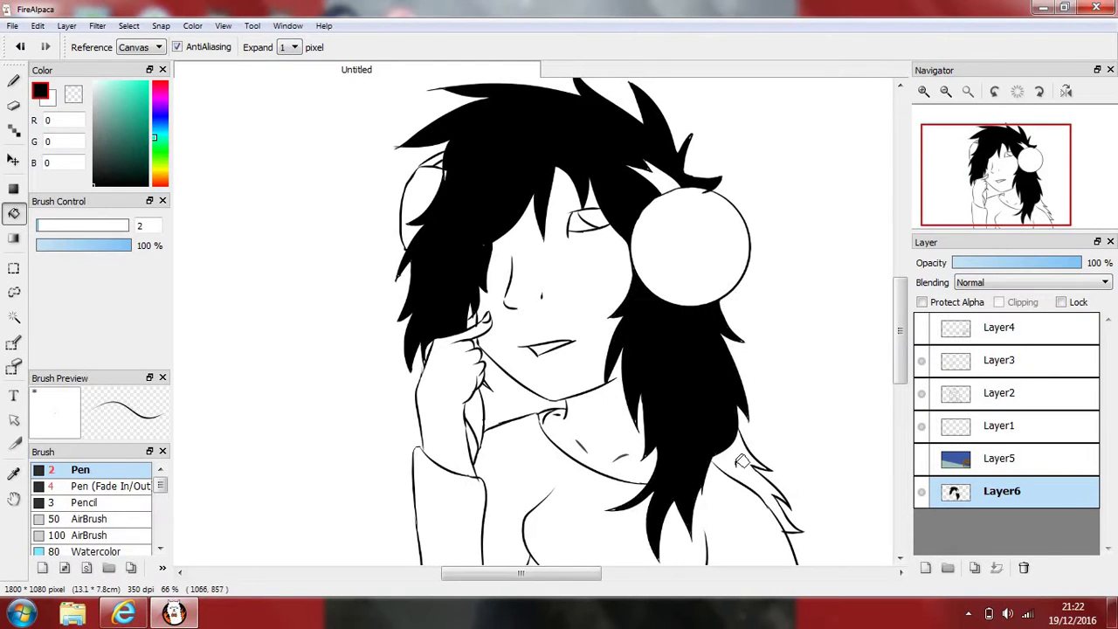
click(739, 461)
click(477, 418)
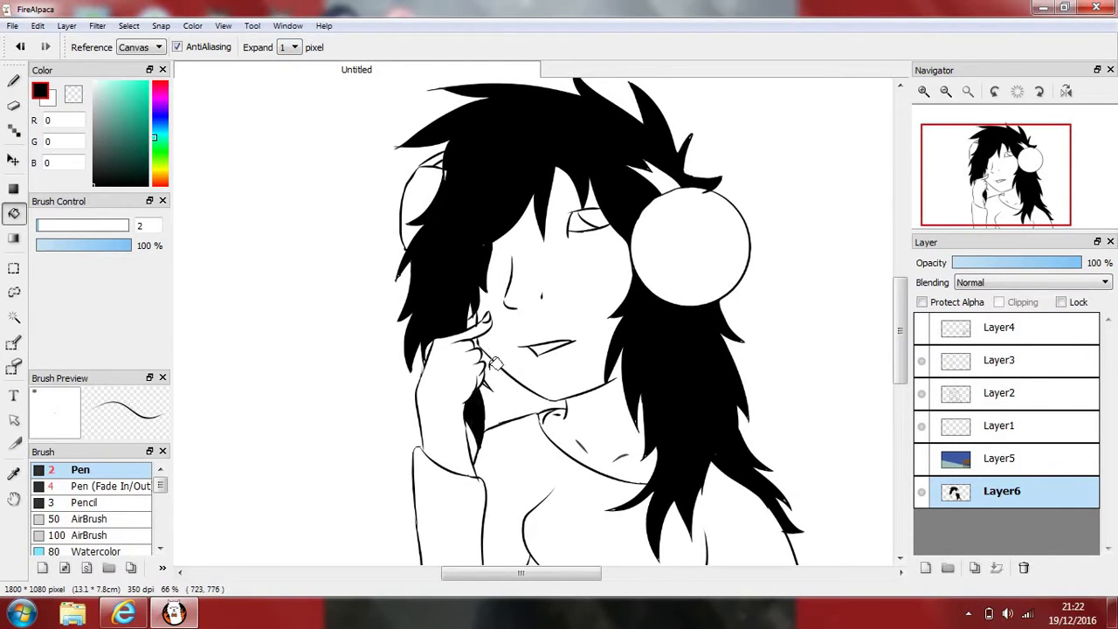
click(496, 364)
Fill the small leftover hair gaps around the raised finger, the knuckles and the back of the hand with black
scroll(479, 313, down, 1)
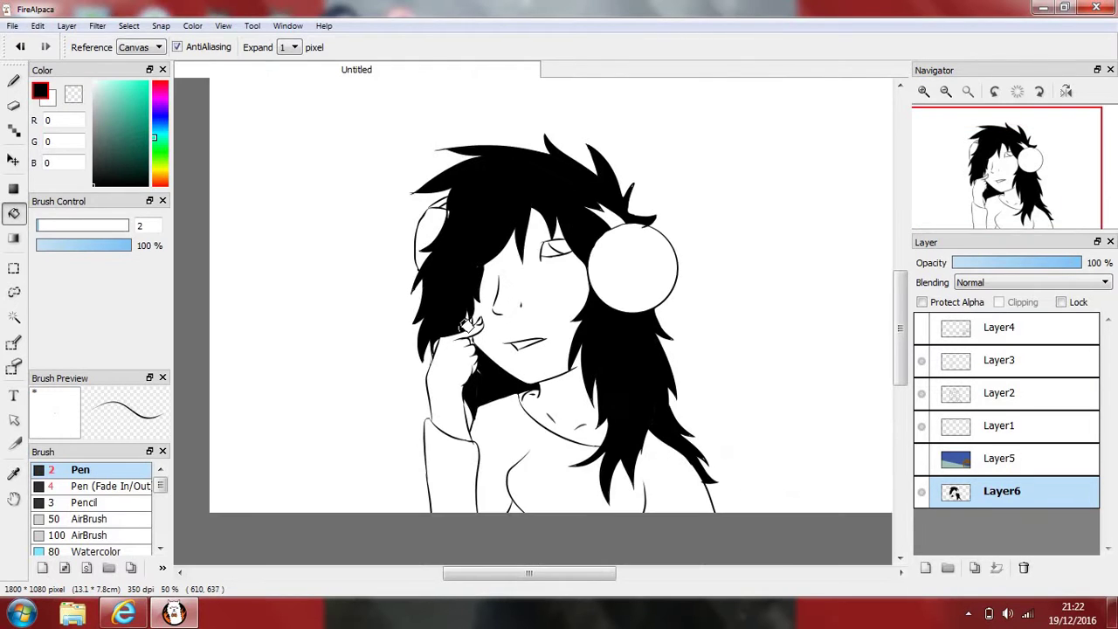
scroll(481, 167, up, 3)
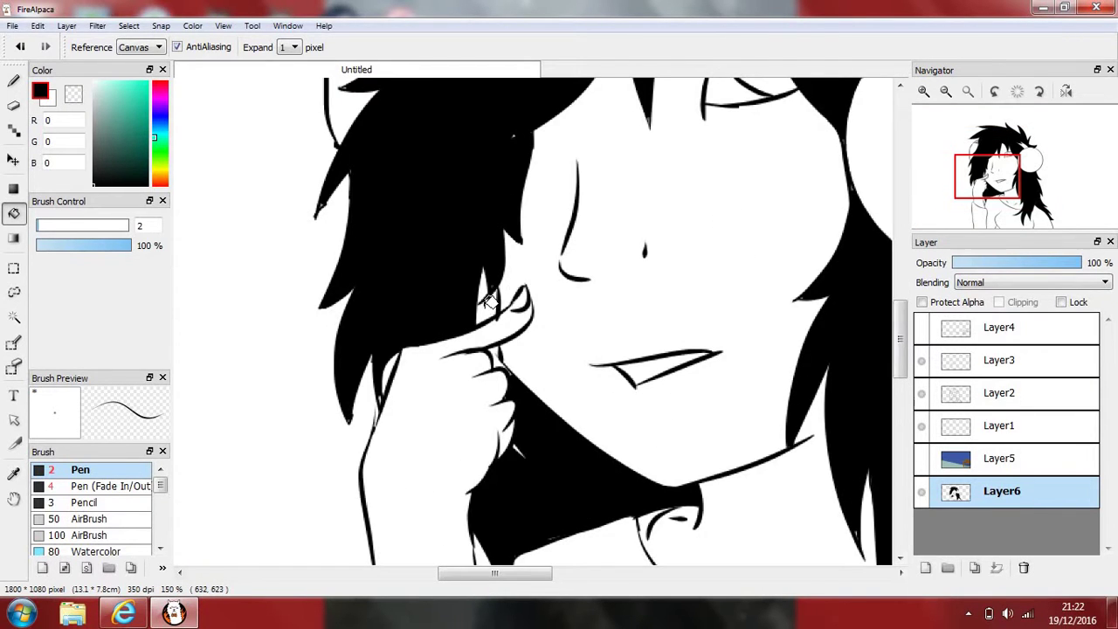
click(490, 279)
click(498, 357)
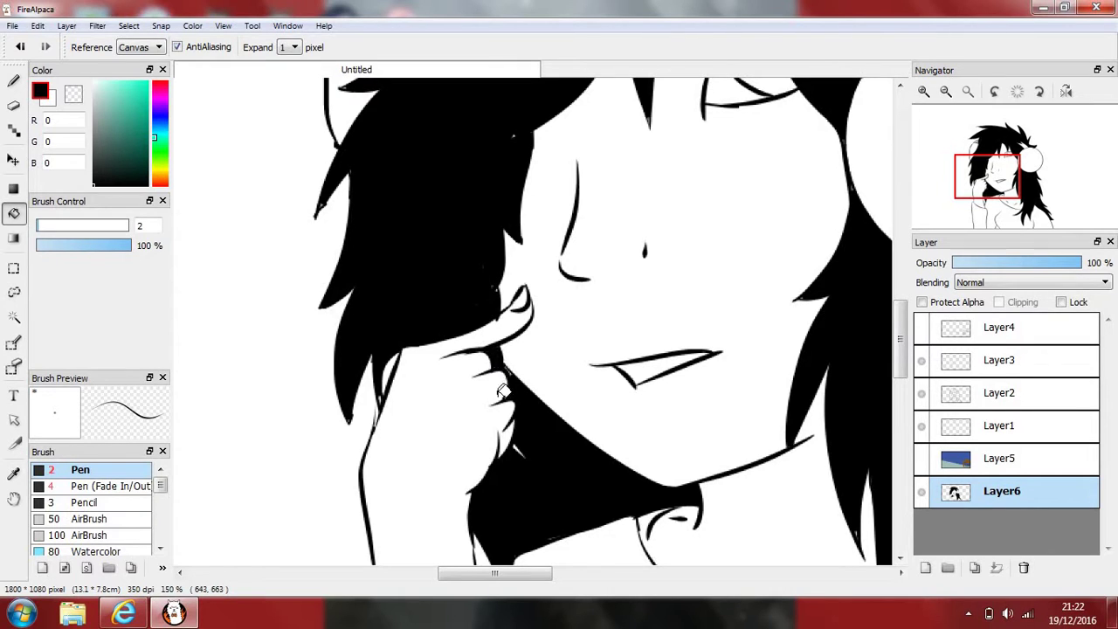
click(393, 363)
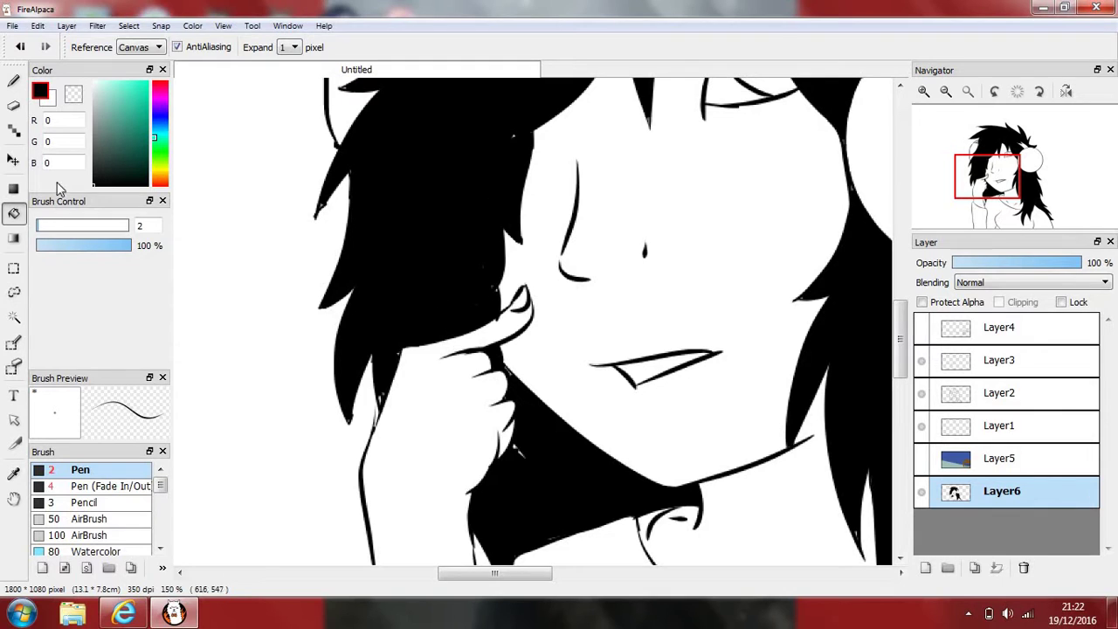
Switch to the Pen at size 5 and paint over the white specks in the hair beside the face and hand
click(13, 80)
scroll(292, 168, up, 3)
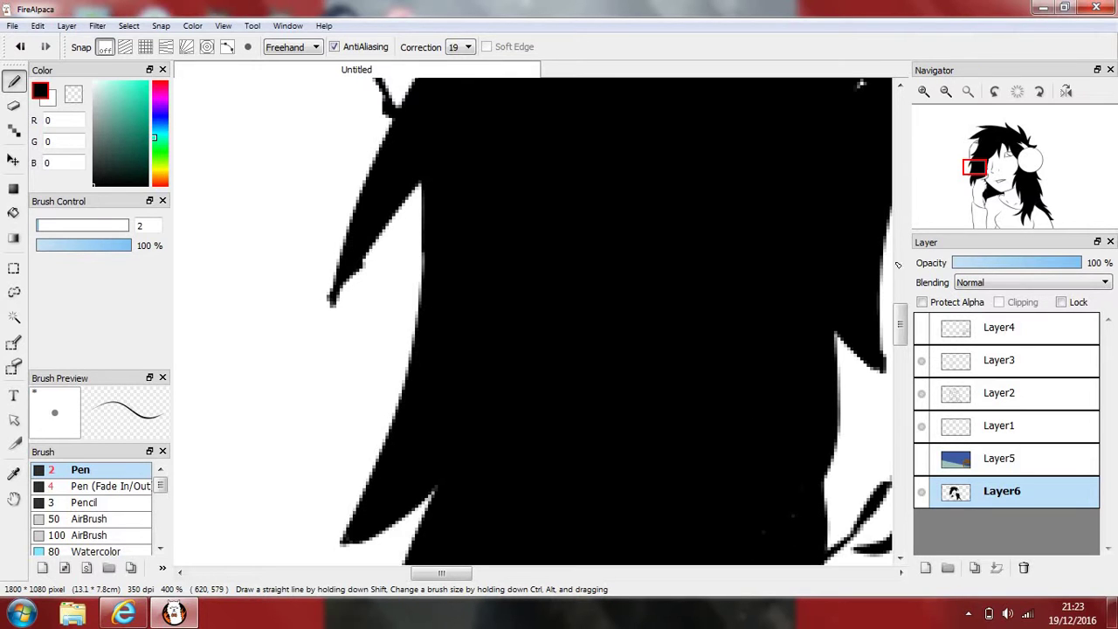
scroll(743, 394, down, 3)
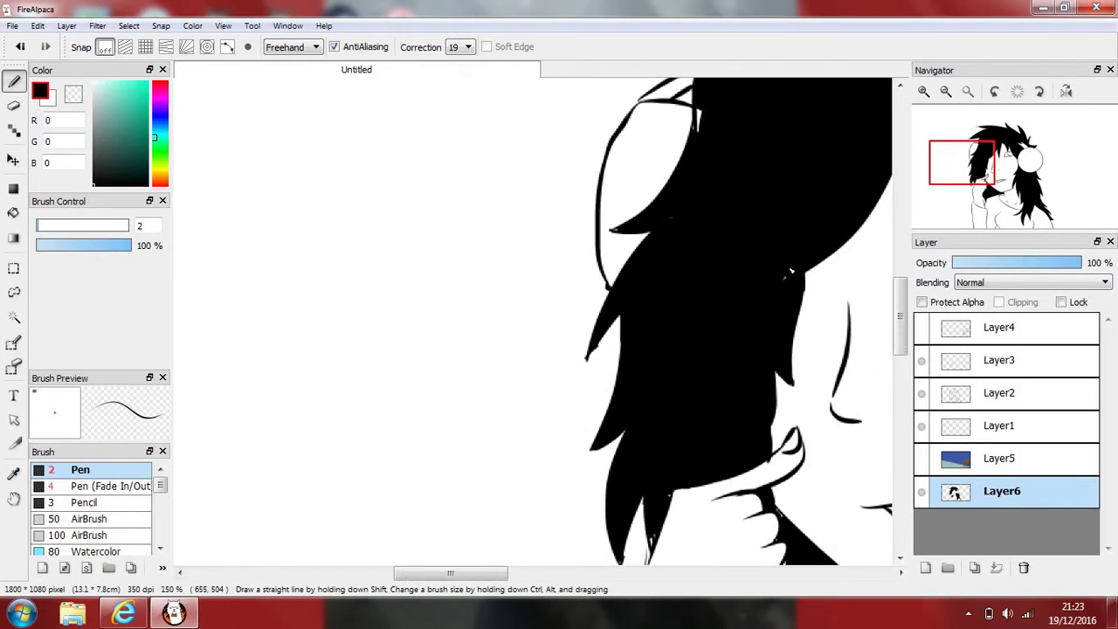
double_click(141, 225)
text(5)
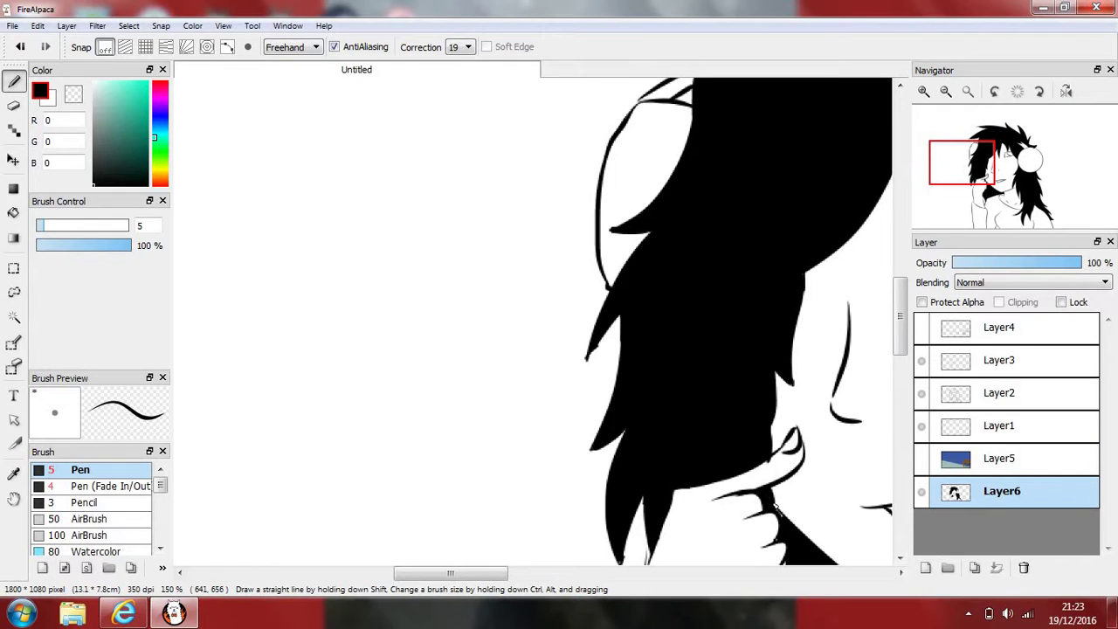
Paint over the unfilled specks in the hair strands below the circle and next to the neck
drag(510, 577, 586, 577)
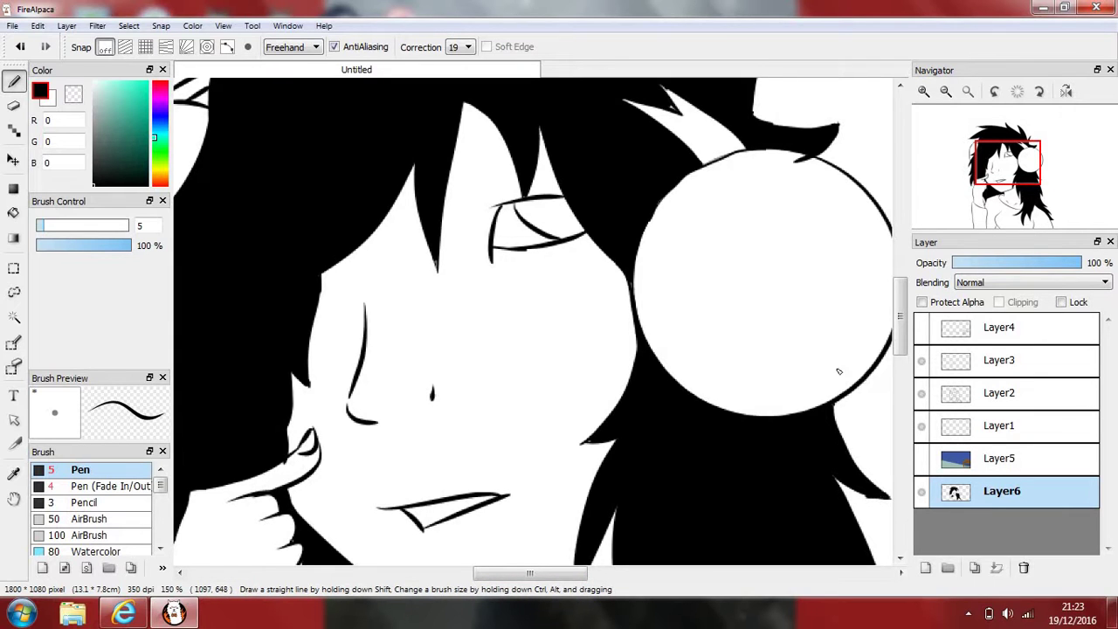
scroll(694, 155, down, 2)
scroll(685, 552, up, 2)
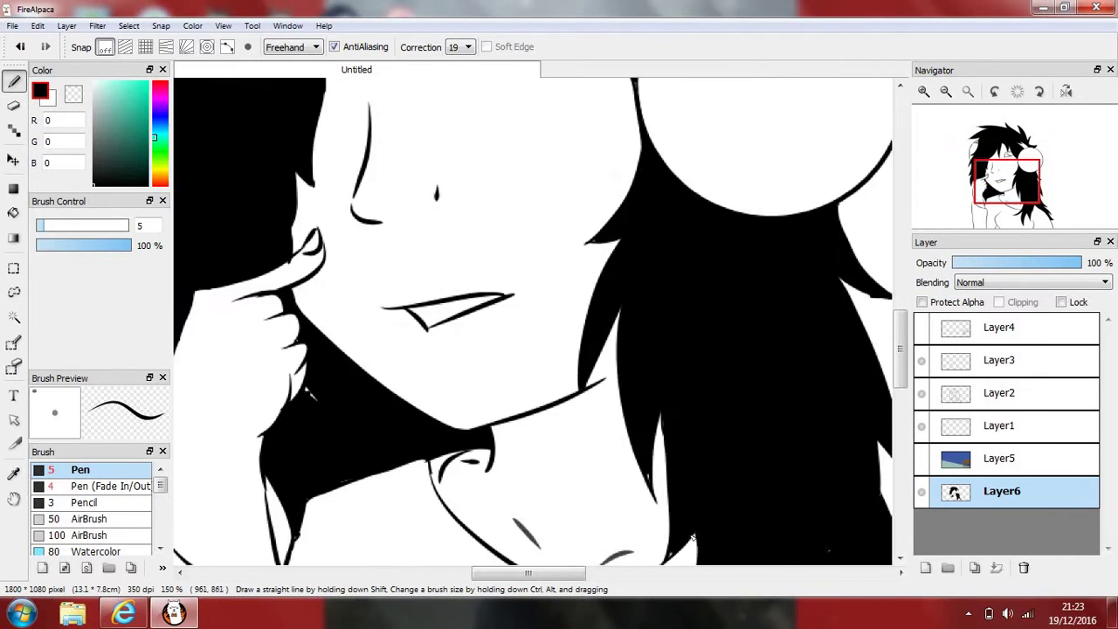
scroll(181, 371, down, 1)
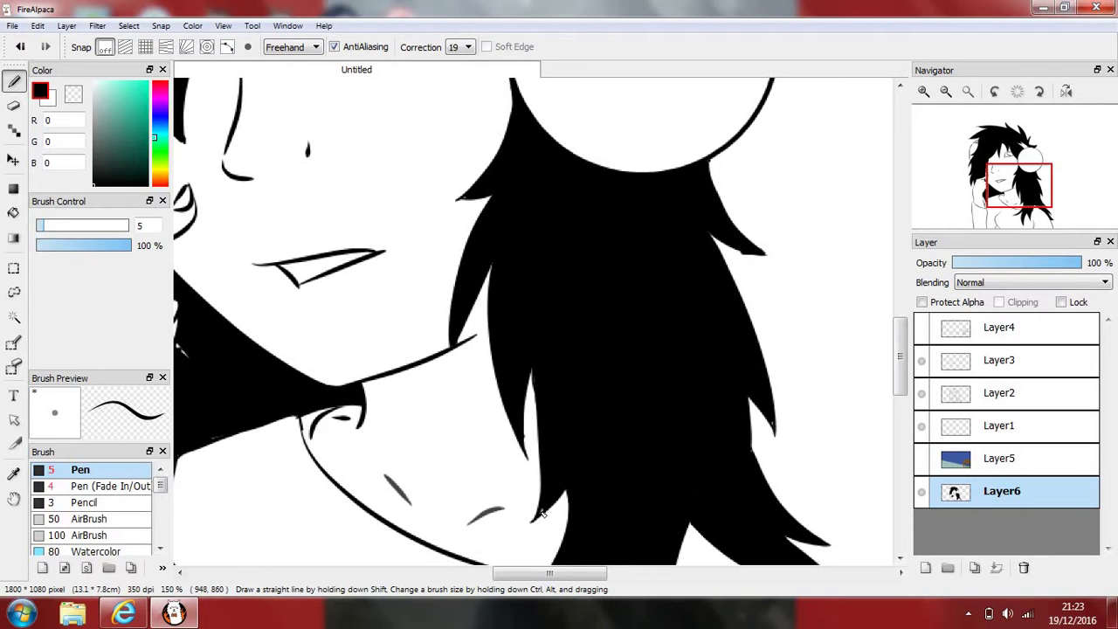
drag(900, 355, 900, 400)
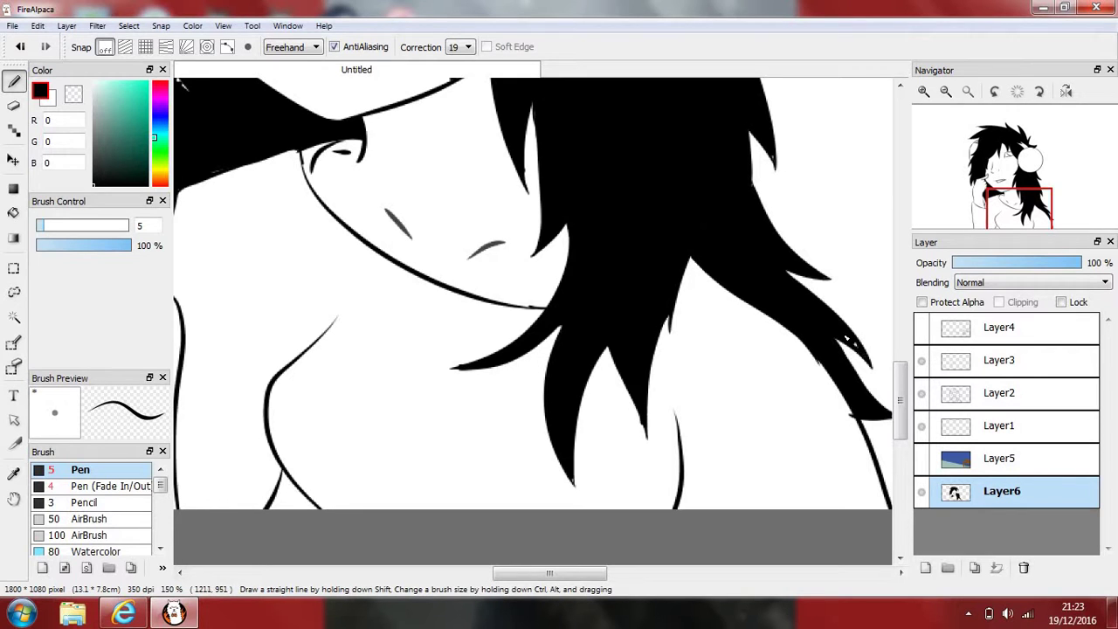
Touch up the lowest hair tips and the strands over the shoulder in black
scroll(629, 484, up, 1)
scroll(591, 486, up, 4)
mouse_move(592, 485)
mouse_down()
mouse_move(571, 435)
mouse_move(598, 507)
mouse_up()
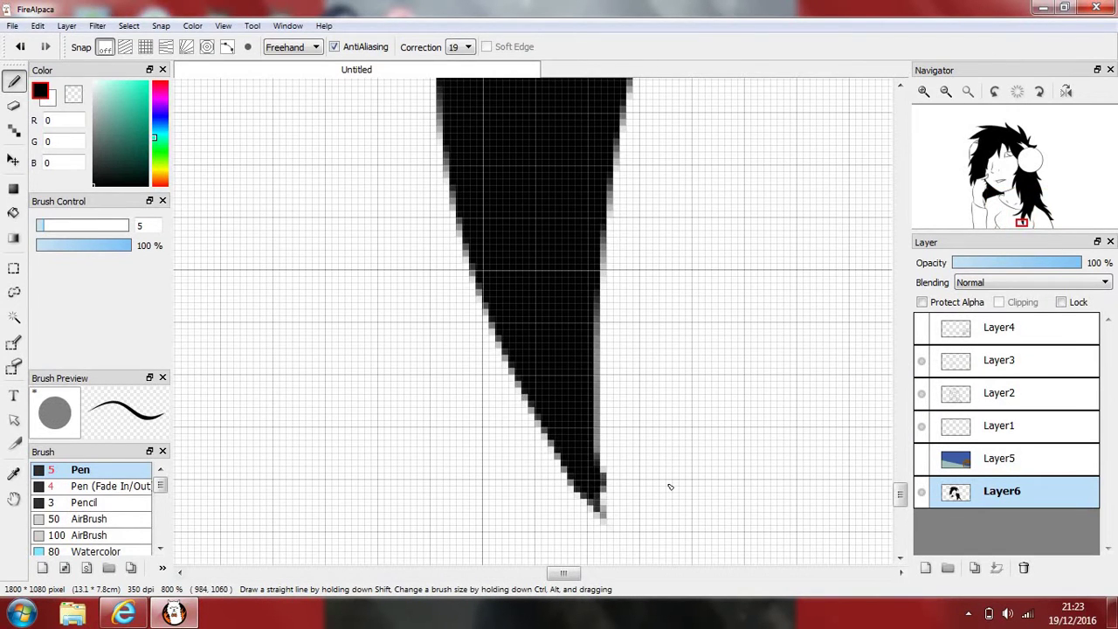
scroll(669, 484, down, 4)
mouse_move(998, 215)
mouse_down()
mouse_move(1039, 217)
mouse_move(1027, 190)
mouse_move(1047, 208)
mouse_up()
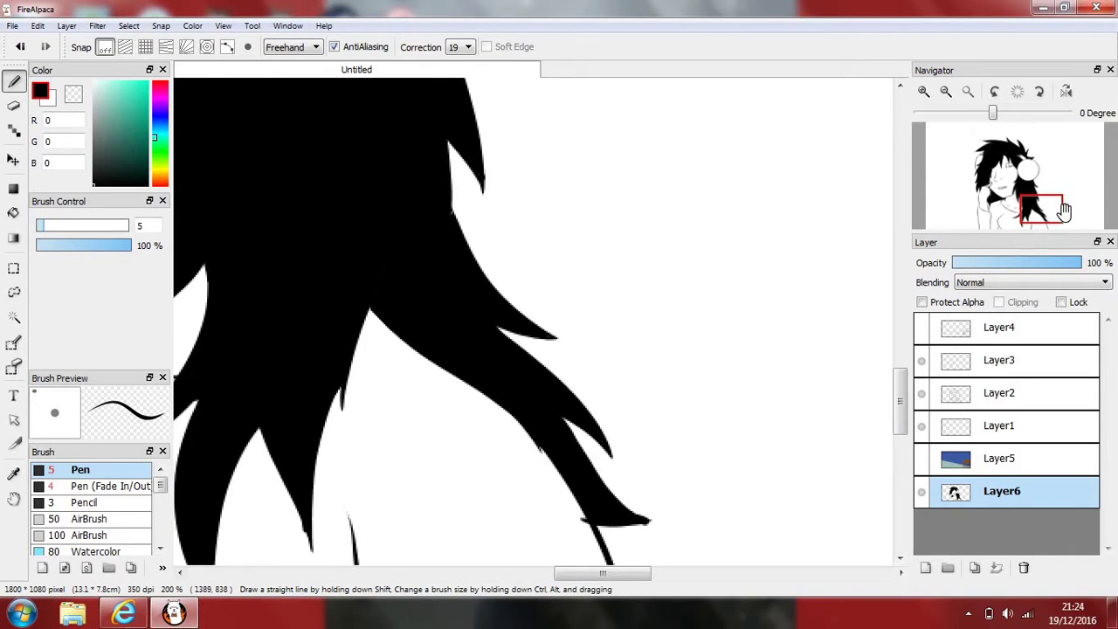
Cover the white specks along the hair's lower edge between the hand and the neck
drag(1053, 210, 1003, 179)
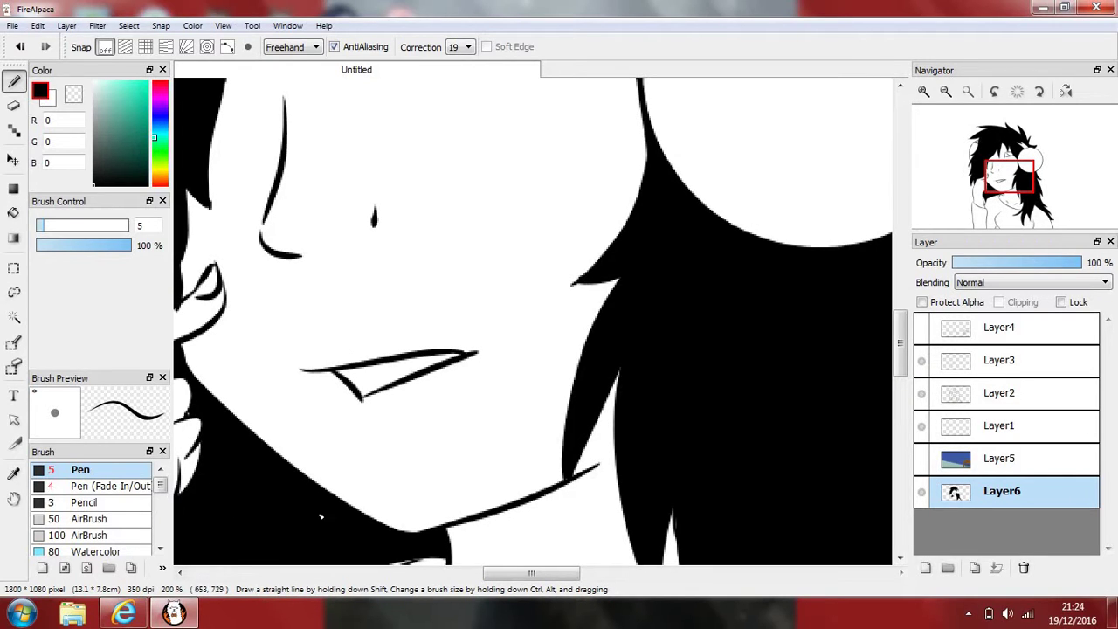
drag(994, 172, 970, 188)
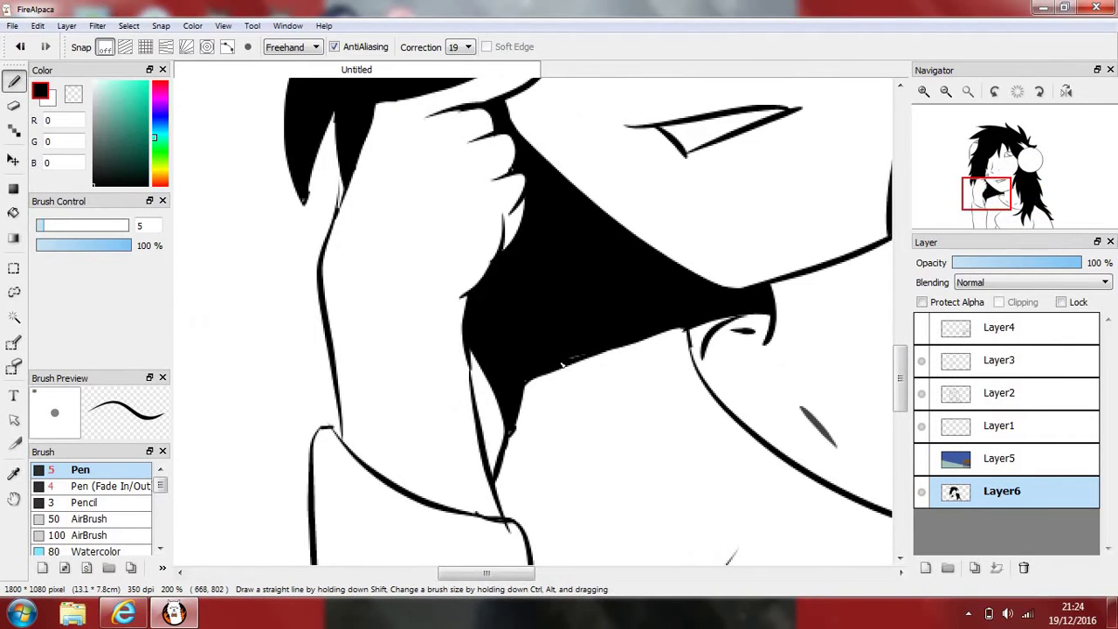
drag(599, 352, 531, 378)
drag(997, 185, 1017, 155)
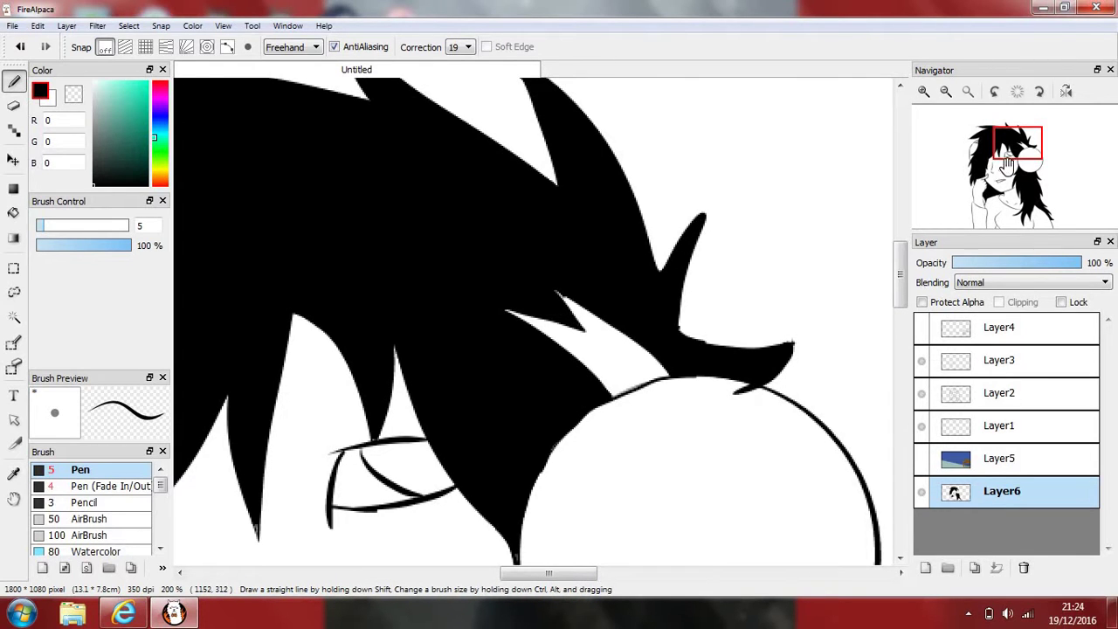
Touch up the remaining gaps in the upper hair and the pointed fringe tip over the face in black
mouse_move(1007, 168)
mouse_down()
mouse_move(996, 168)
mouse_move(999, 145)
mouse_move(974, 159)
mouse_move(1008, 180)
mouse_move(525, 219)
mouse_up()
scroll(524, 220, down, 3)
scroll(524, 258, up, 4)
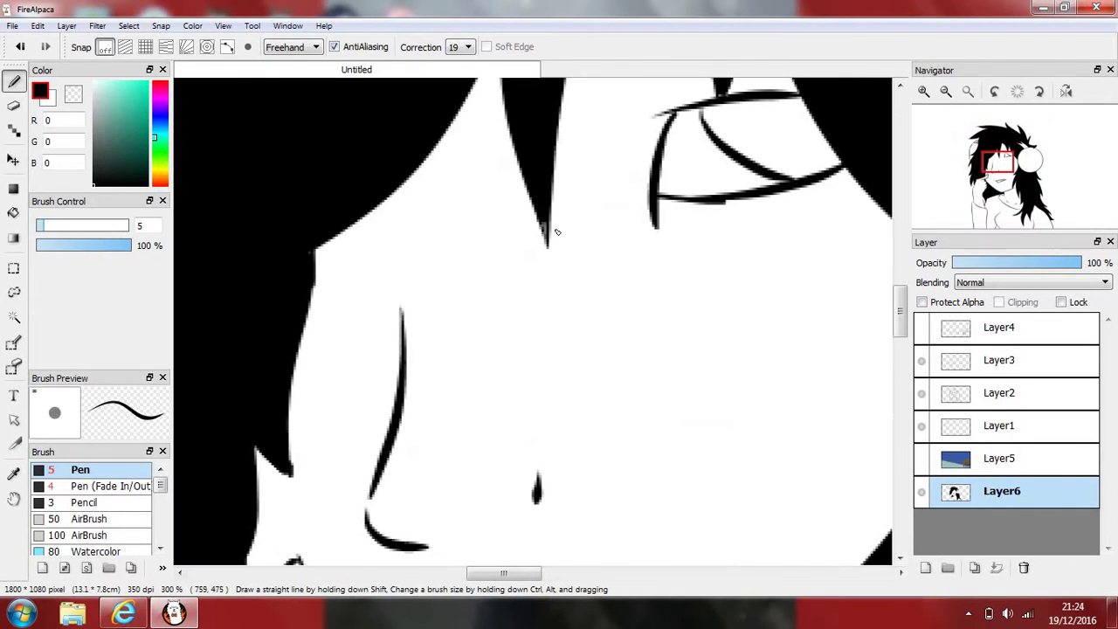
scroll(559, 319, down, 1)
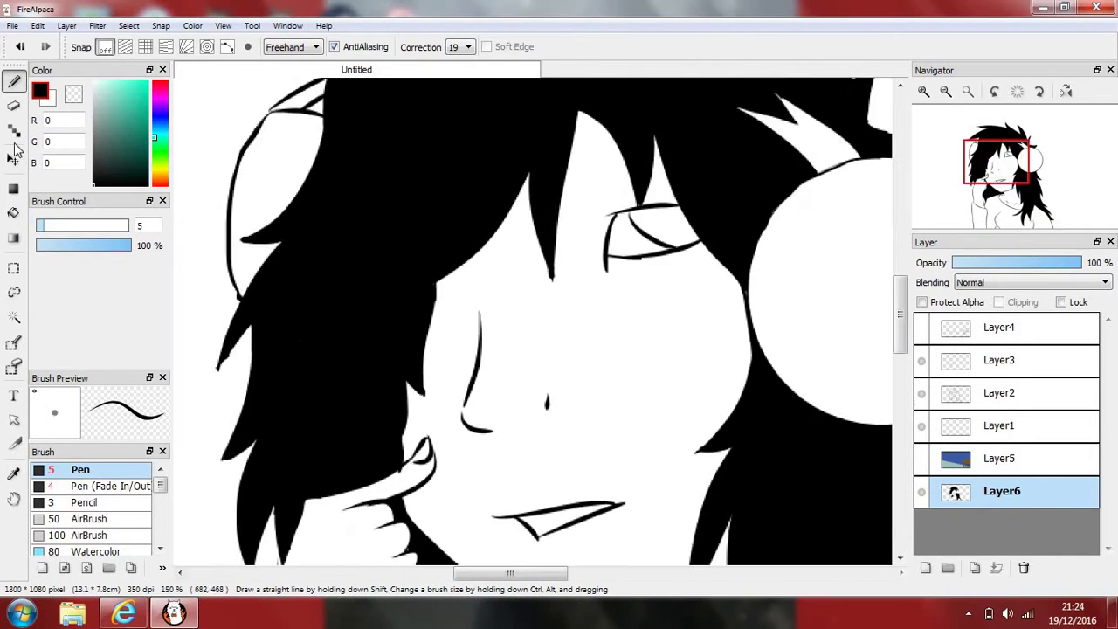
Fill the iris of the eye with black using the Bucket tool
click(12, 214)
click(680, 224)
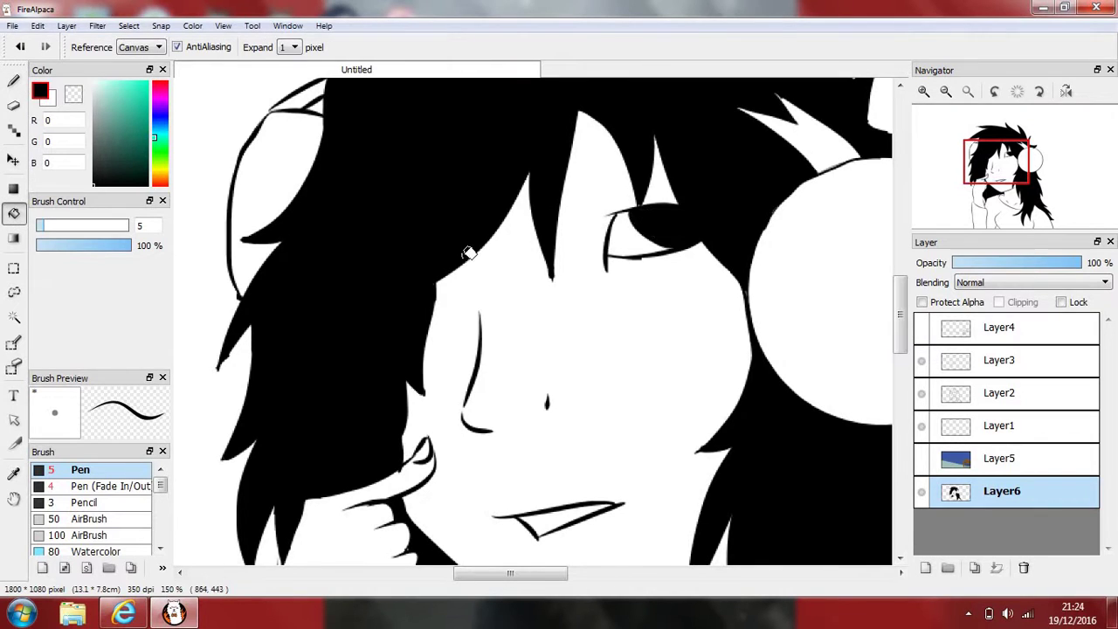
Set the colour to white (RGB 255, 255, 255) and dot two iris highlights with the Pen, at size 5 and size 3
drag(125, 97, 66, 65)
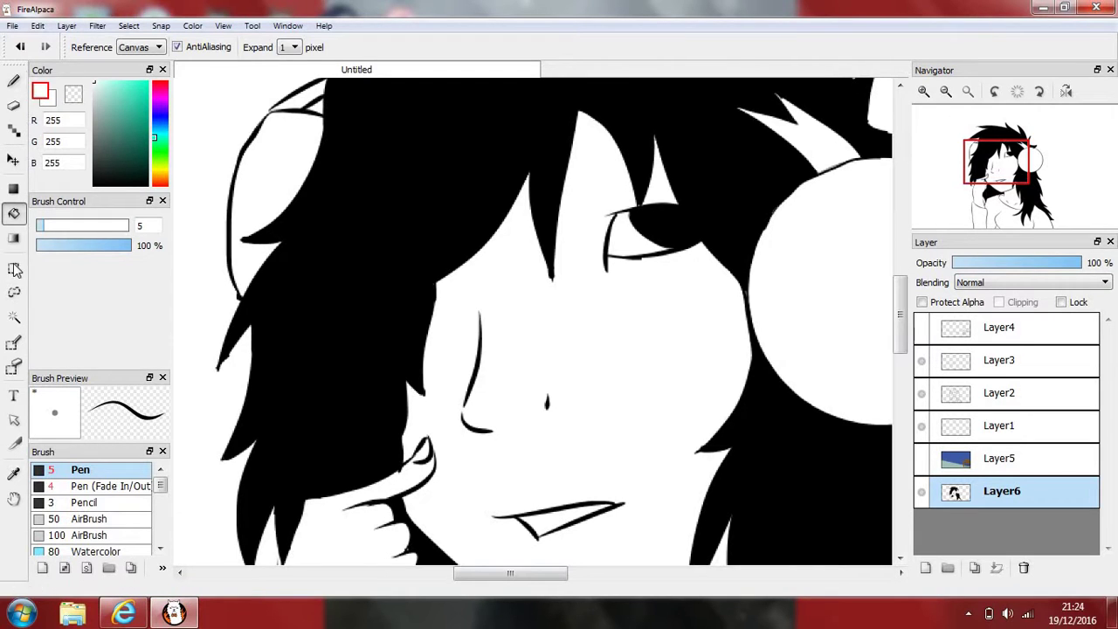
click(14, 82)
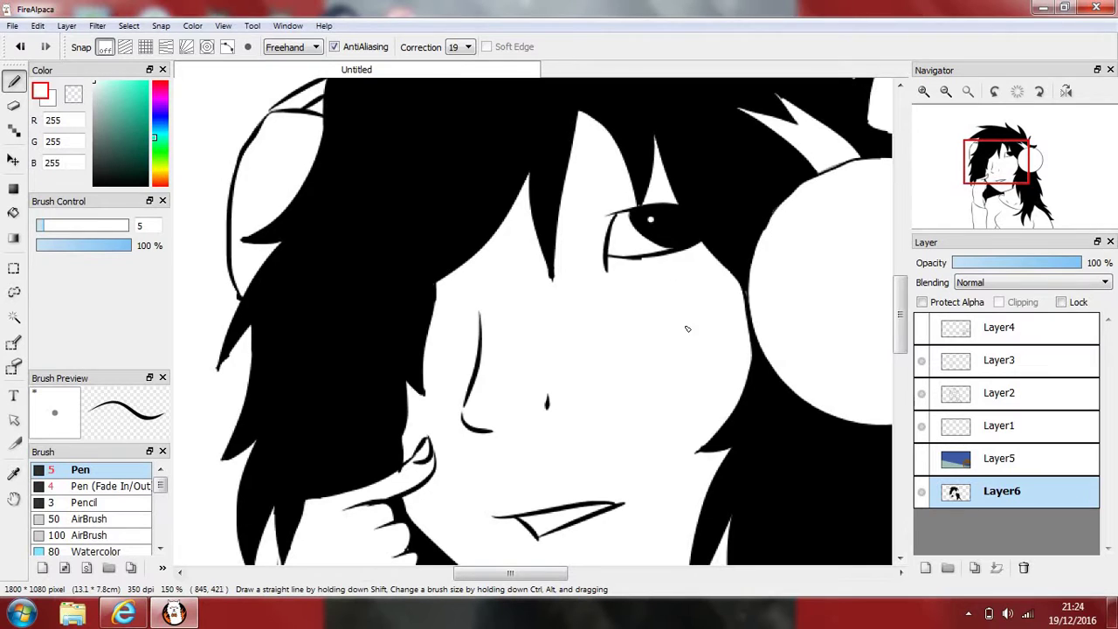
double_click(140, 225)
text(3)
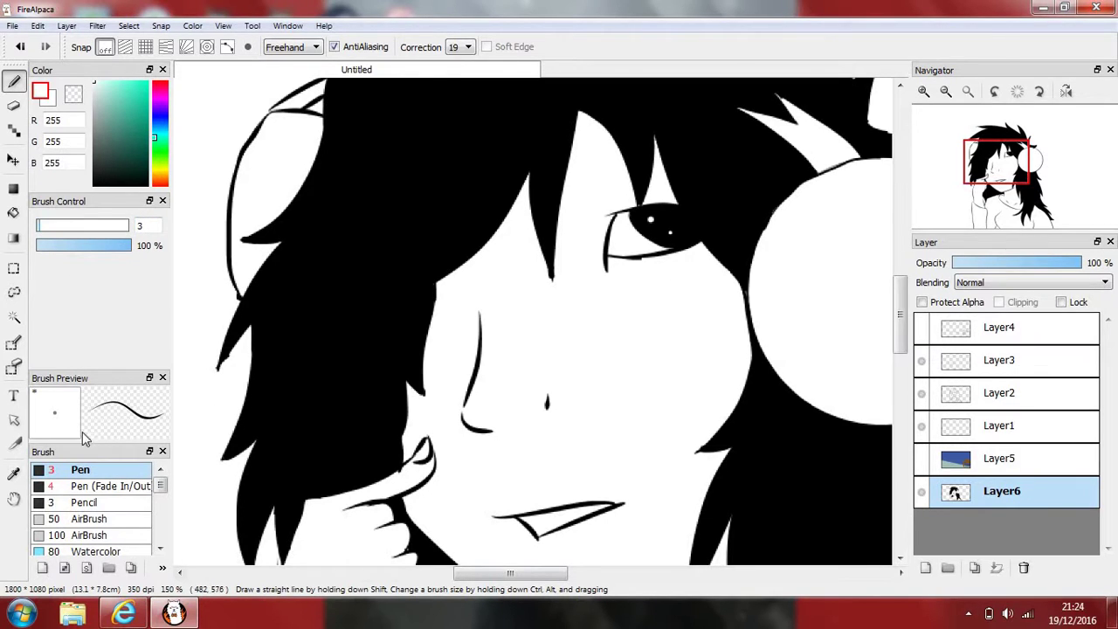
Add a thin white highlight stroke to the iris with the Pen (Fade In/Out) brush at size 2
click(88, 485)
double_click(142, 225)
text(2)
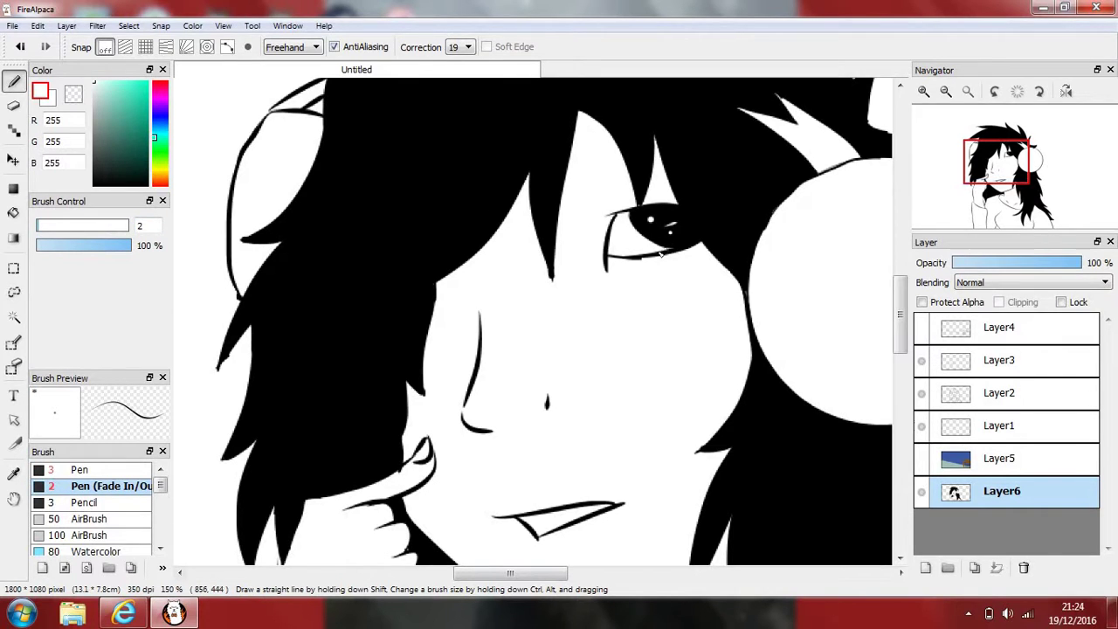
Try softening the iris highlights with the Blur brush at size 80, then undo the blur
scroll(101, 524, down, 3)
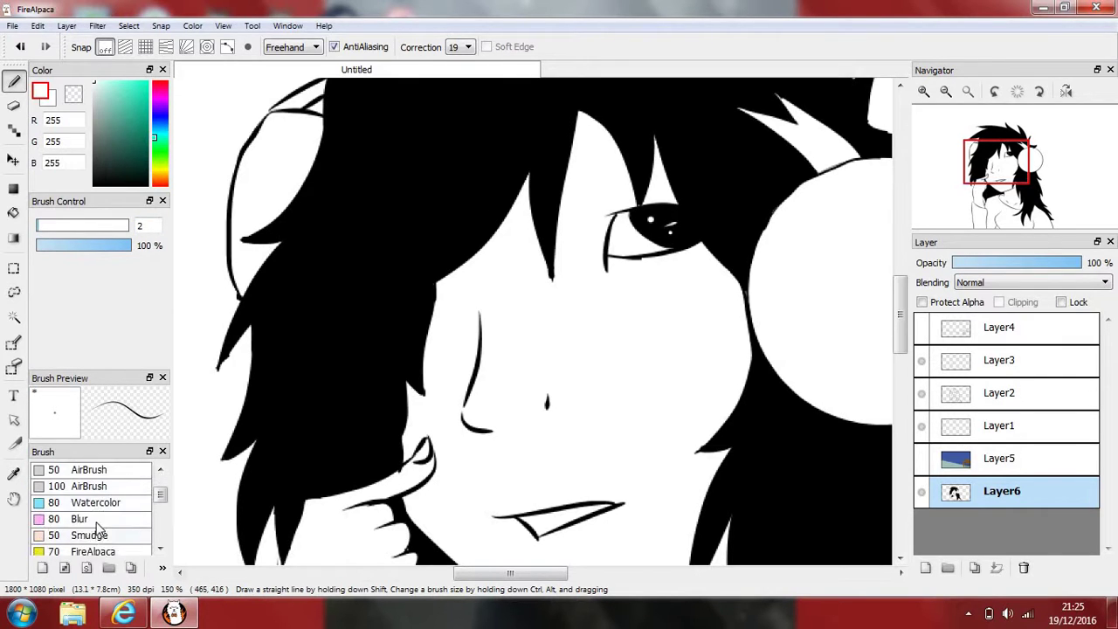
click(87, 519)
drag(669, 228, 677, 240)
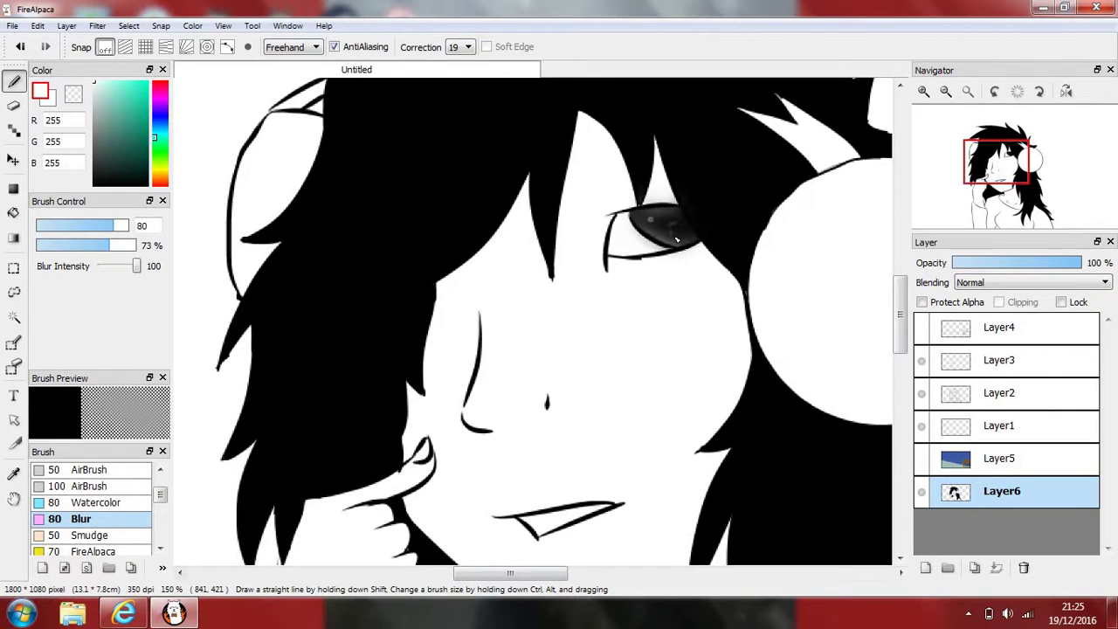
key(ctrl+z)
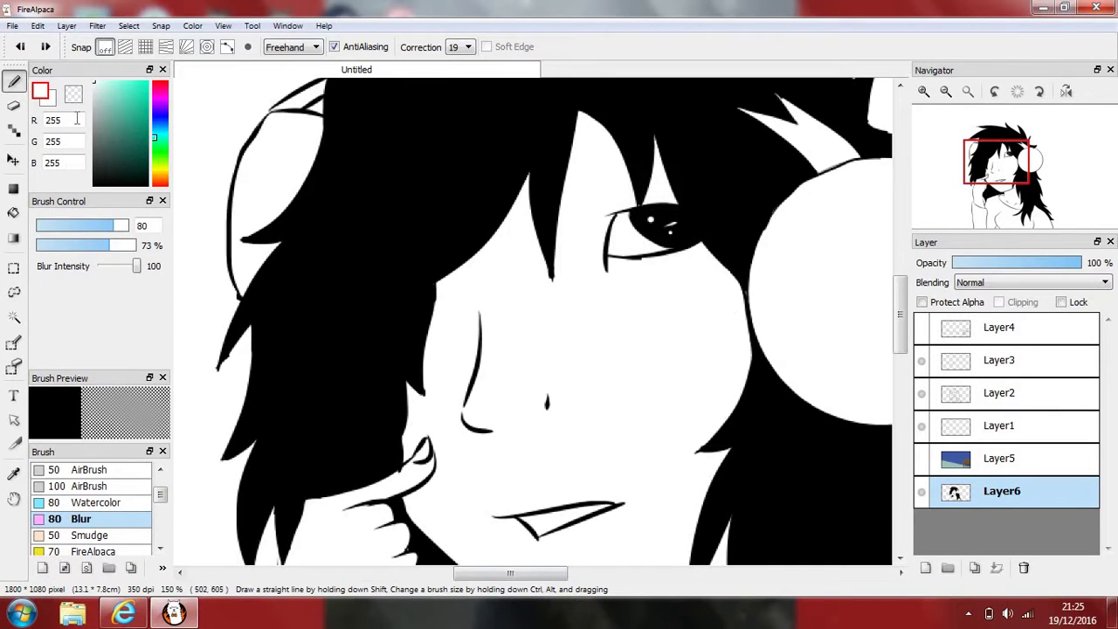
Soften the white iris highlights with the Blur brush at size 15 and 43% opacity
click(131, 246)
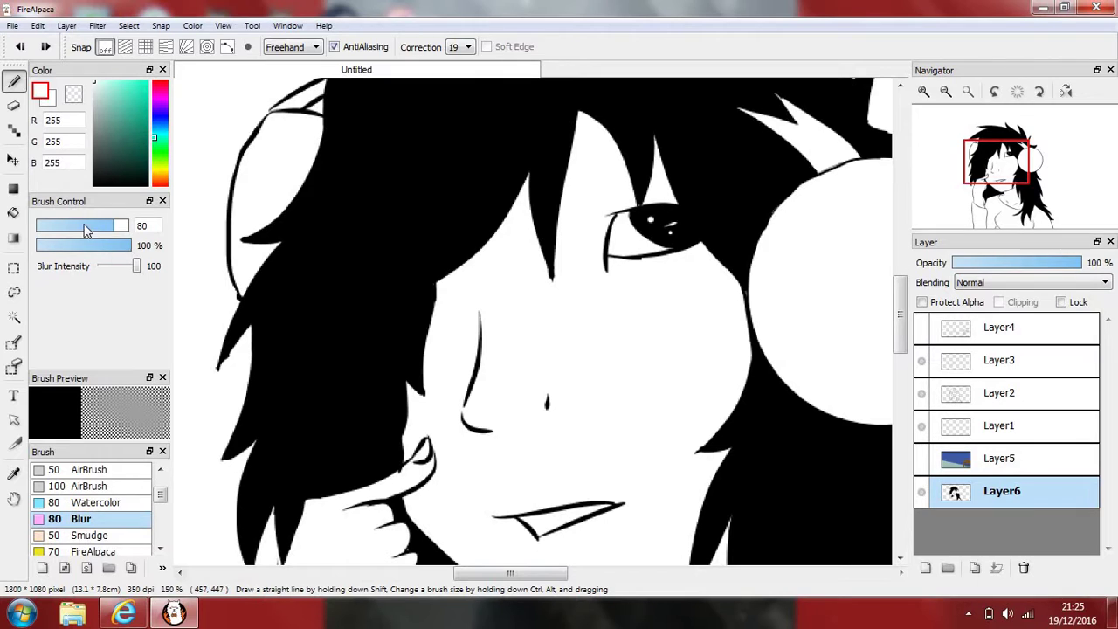
drag(84, 226, 64, 226)
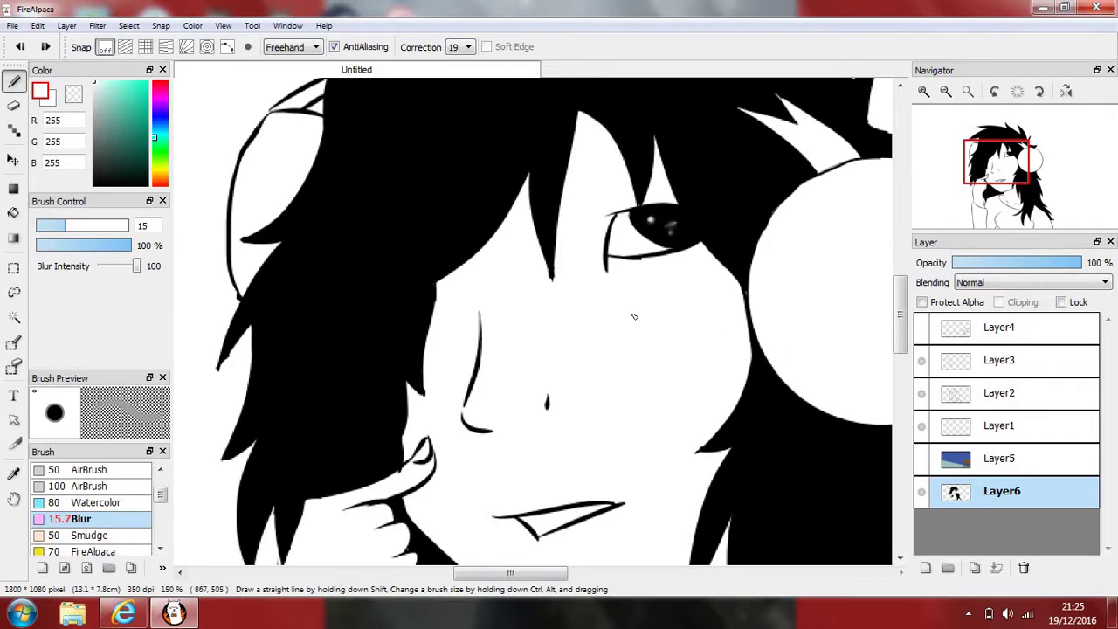
click(79, 245)
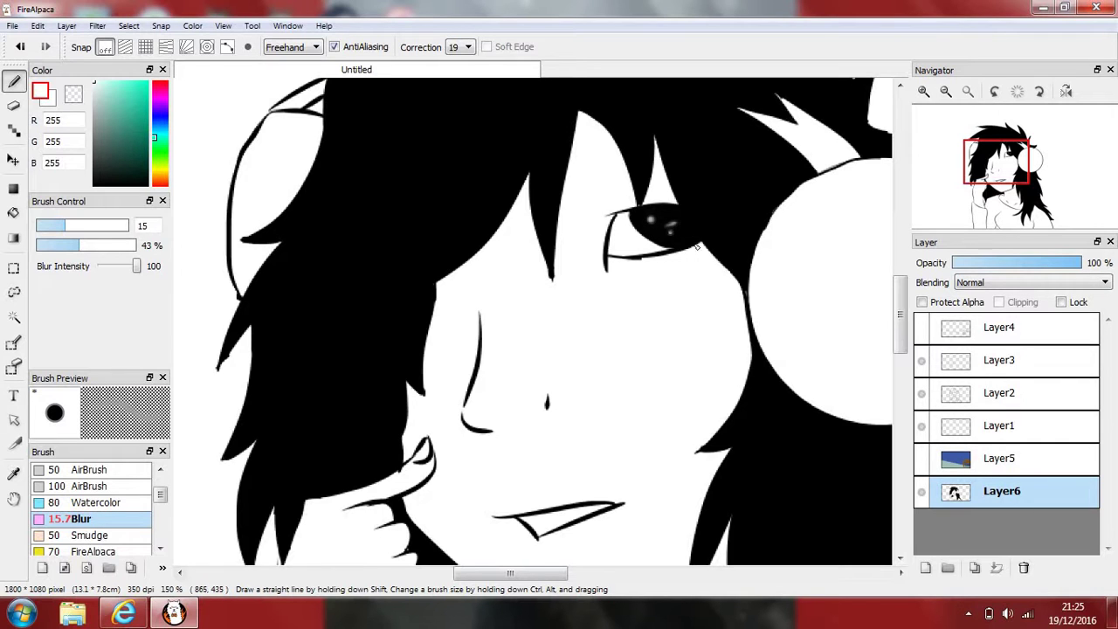
Detach the colour panel into a floating window and enlarge it for finer colour picking
scroll(663, 355, down, 1)
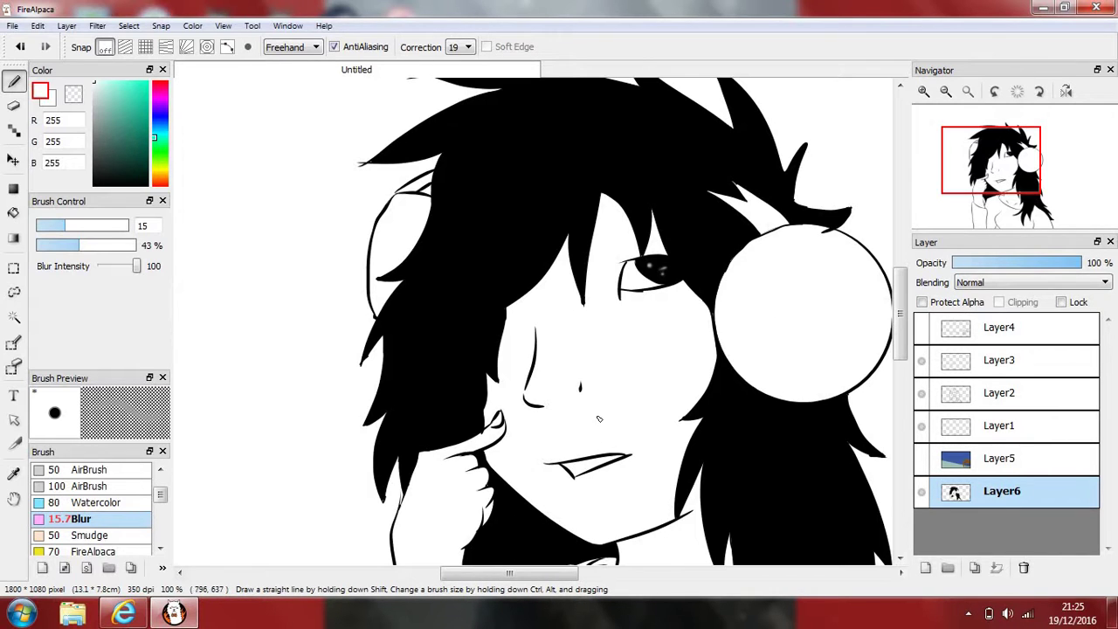
scroll(606, 432, down, 2)
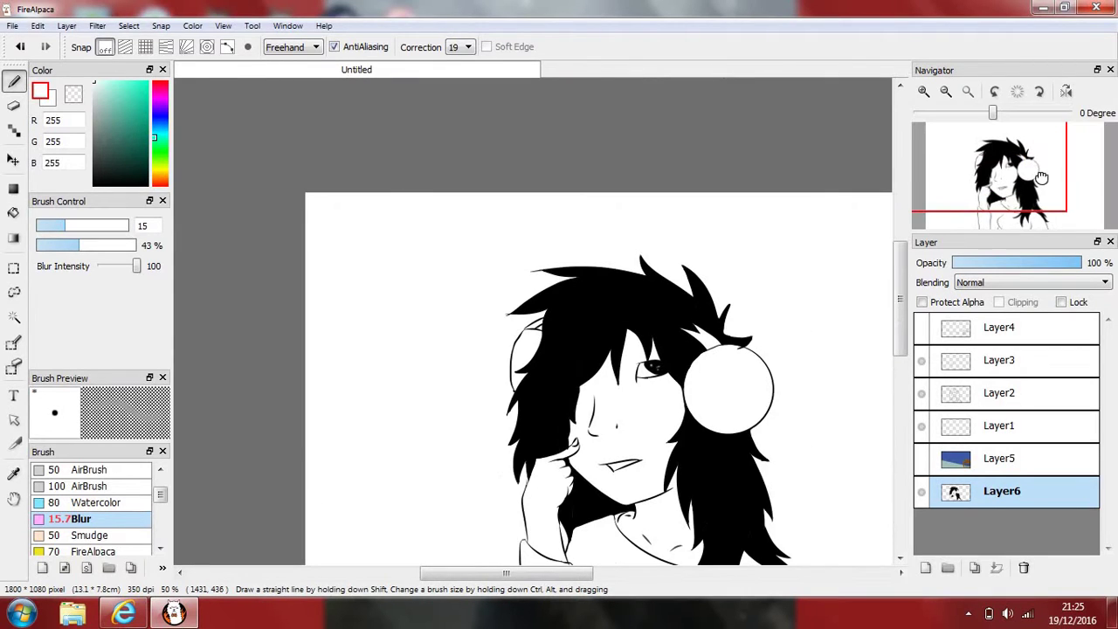
click(1039, 178)
scroll(393, 345, up, 2)
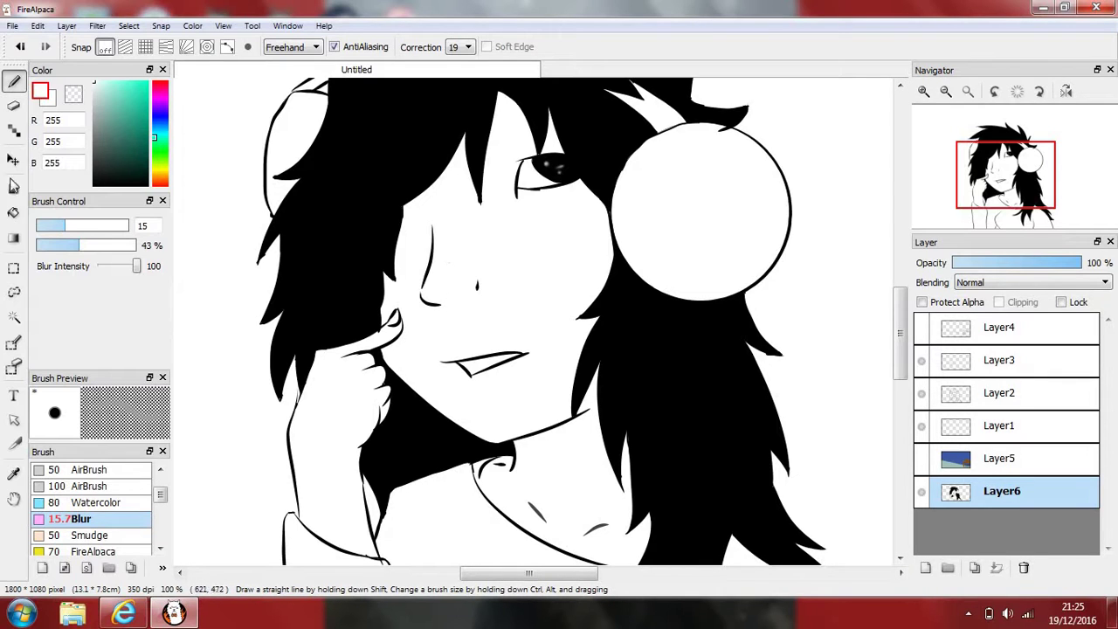
click(158, 170)
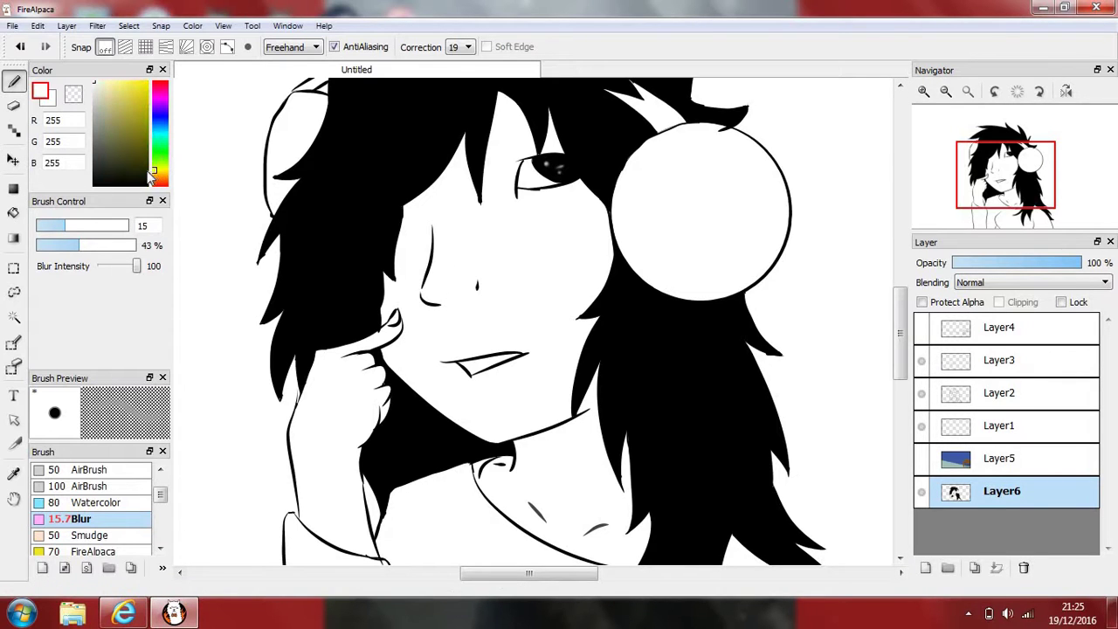
mouse_move(106, 154)
mouse_down()
mouse_move(144, 144)
mouse_move(160, 96)
mouse_move(102, 113)
mouse_move(119, 99)
mouse_up()
drag(137, 139, 147, 185)
drag(106, 69, 233, 164)
drag(327, 258, 328, 244)
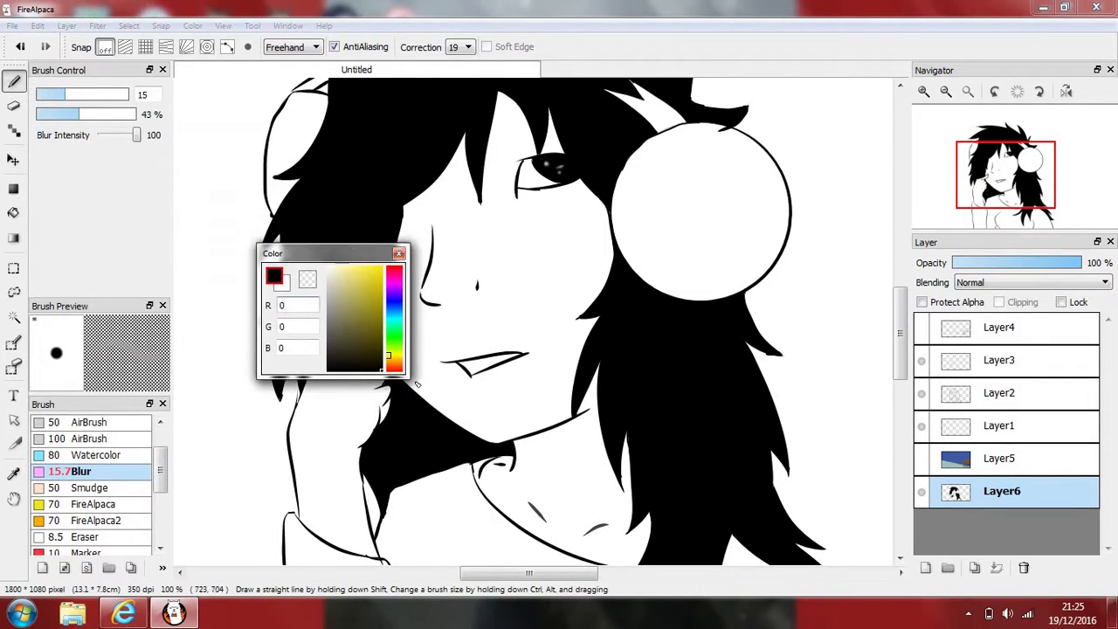
drag(400, 387, 616, 503)
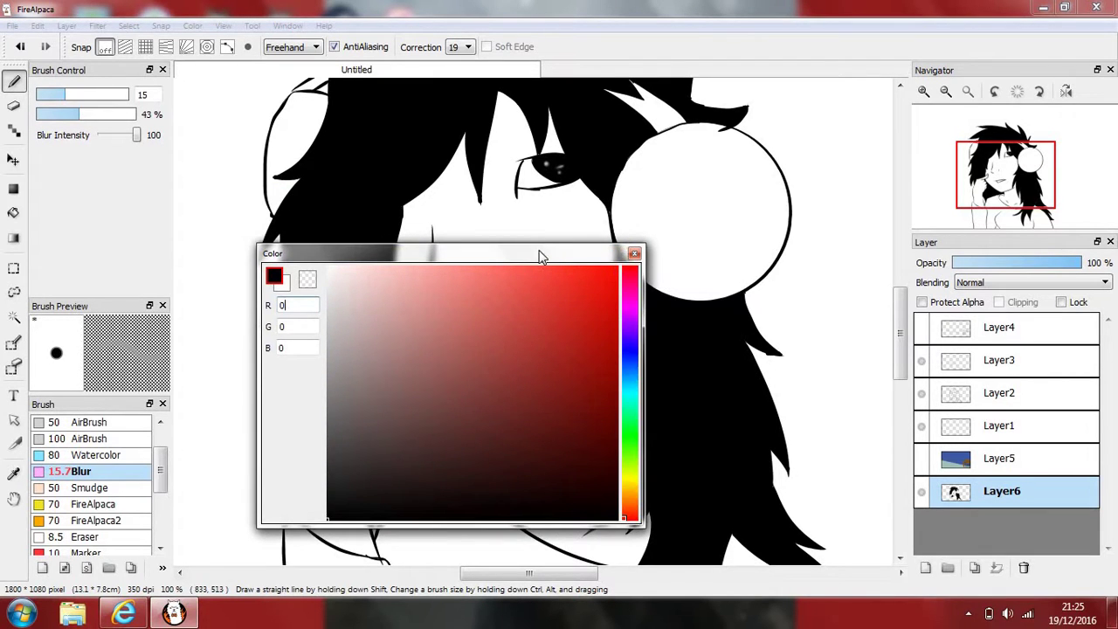
Mix a golden skin colour (RGB 237, 189, 32) in the enlarged colour window and dock the window back
drag(539, 254, 498, 167)
drag(579, 392, 575, 400)
mouse_move(534, 256)
mouse_down()
mouse_move(563, 207)
mouse_move(545, 172)
mouse_move(575, 198)
mouse_move(579, 179)
mouse_move(529, 203)
mouse_move(520, 239)
mouse_move(532, 265)
mouse_move(531, 255)
mouse_up()
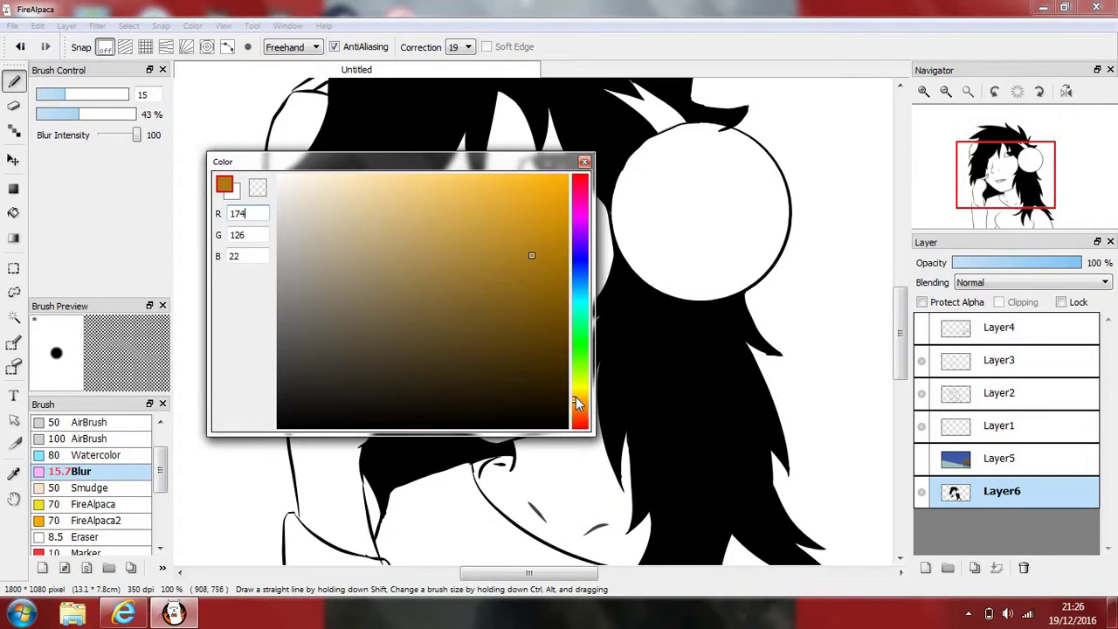
click(576, 403)
drag(576, 405, 574, 406)
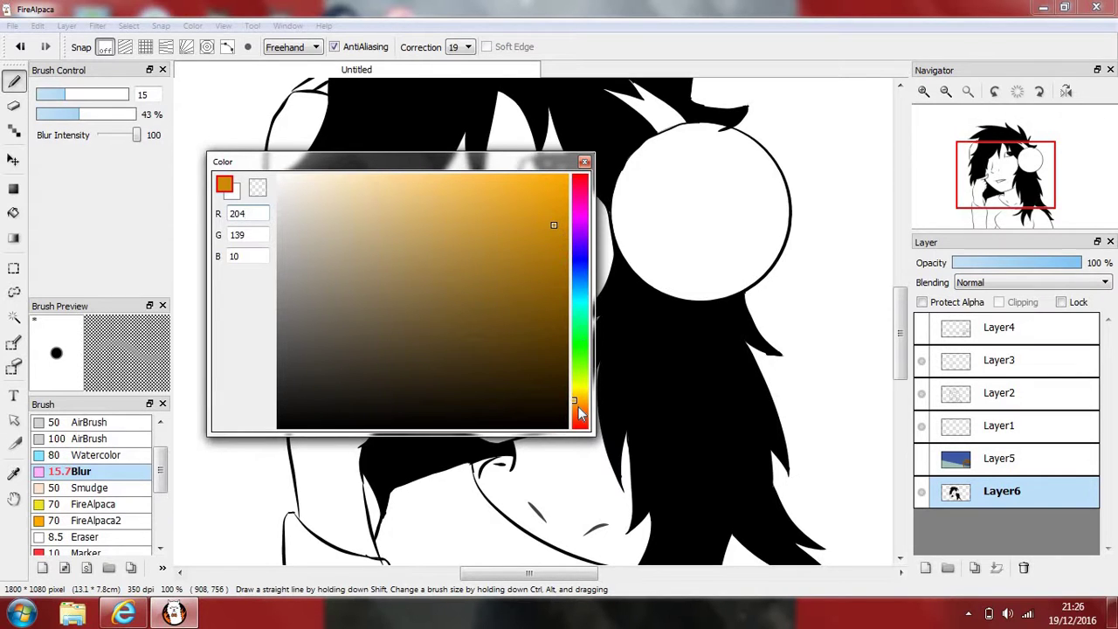
drag(575, 404, 574, 392)
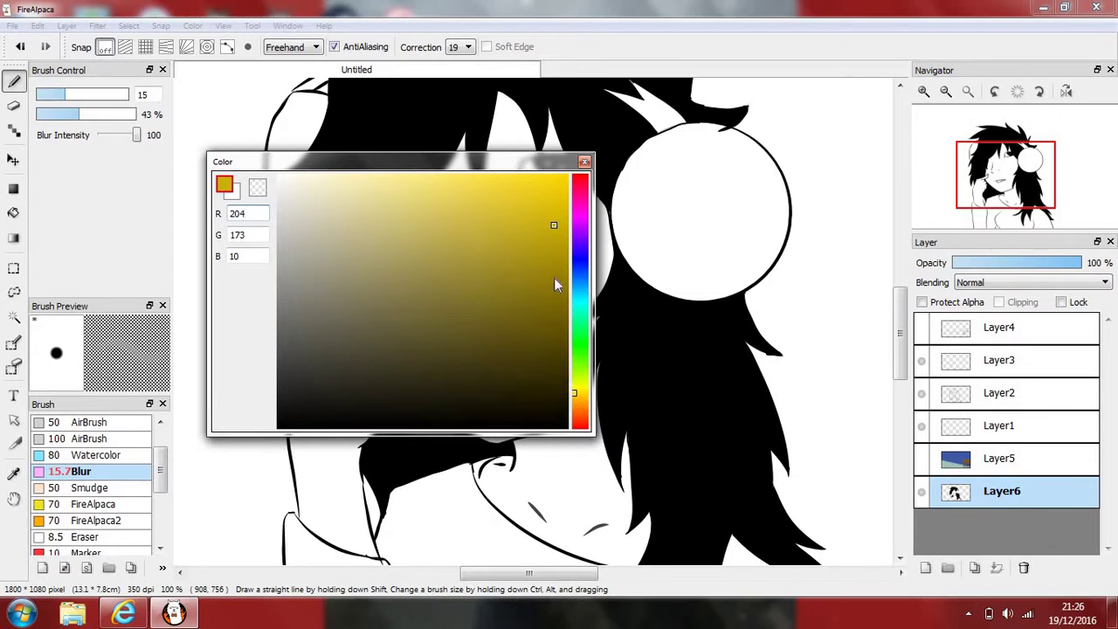
mouse_move(552, 234)
mouse_down()
mouse_move(559, 273)
mouse_move(531, 211)
mouse_up()
drag(574, 395, 576, 402)
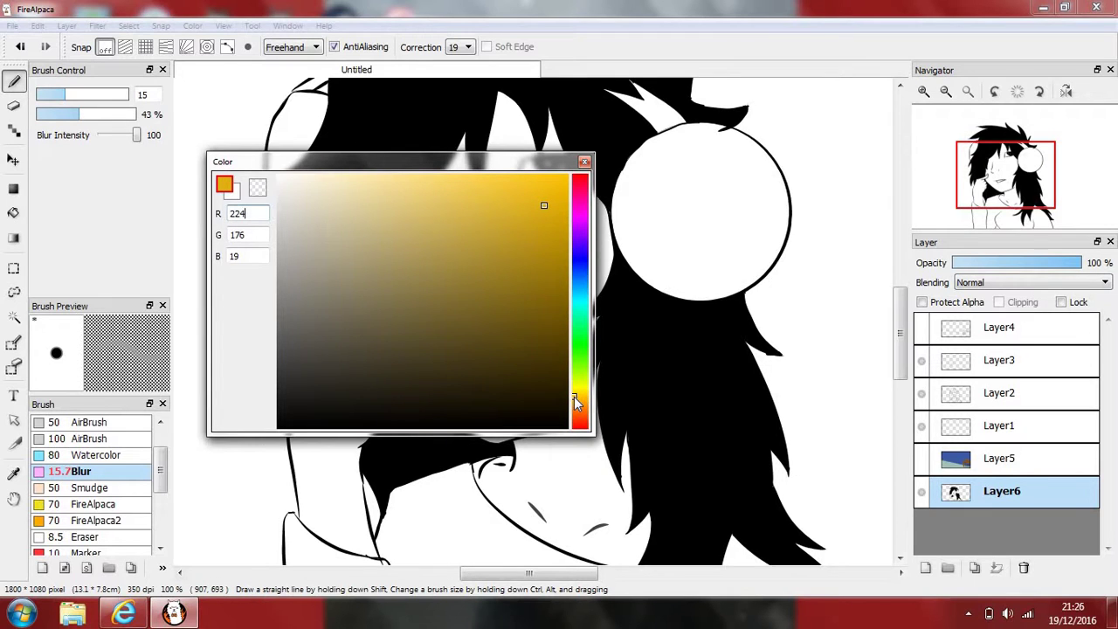
drag(527, 222, 539, 196)
mouse_move(563, 164)
mouse_down()
mouse_move(215, 110)
mouse_move(130, 110)
mouse_move(70, 87)
mouse_up()
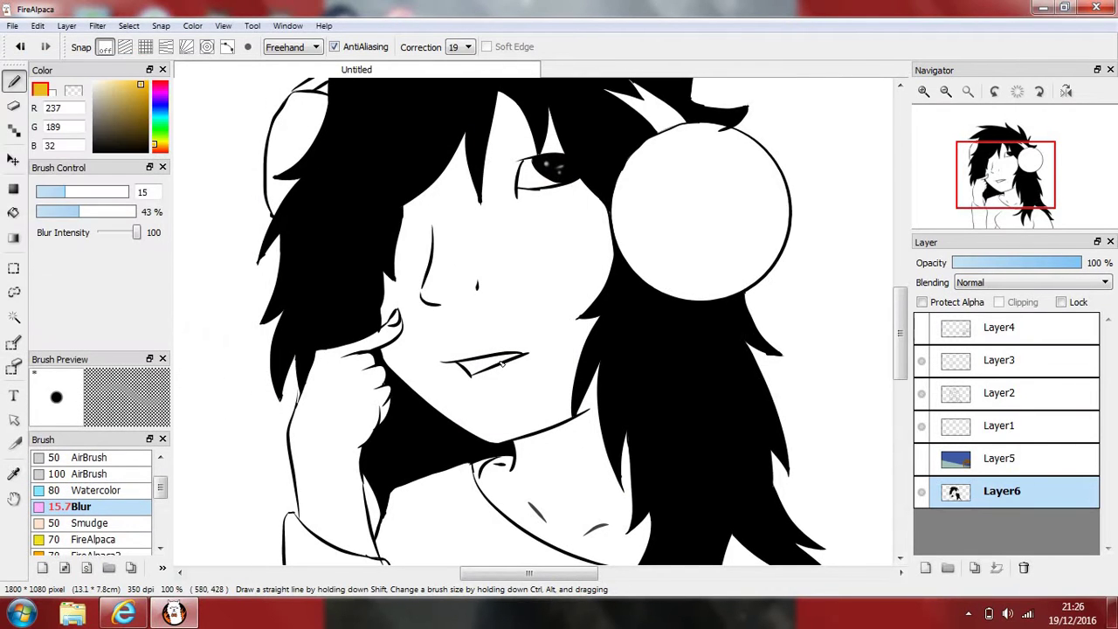
Try filling the face with RGB 237, 189, 32 and with RGB 221, 163, 0 using the Bucket tool, undoing each fill
click(13, 212)
click(576, 264)
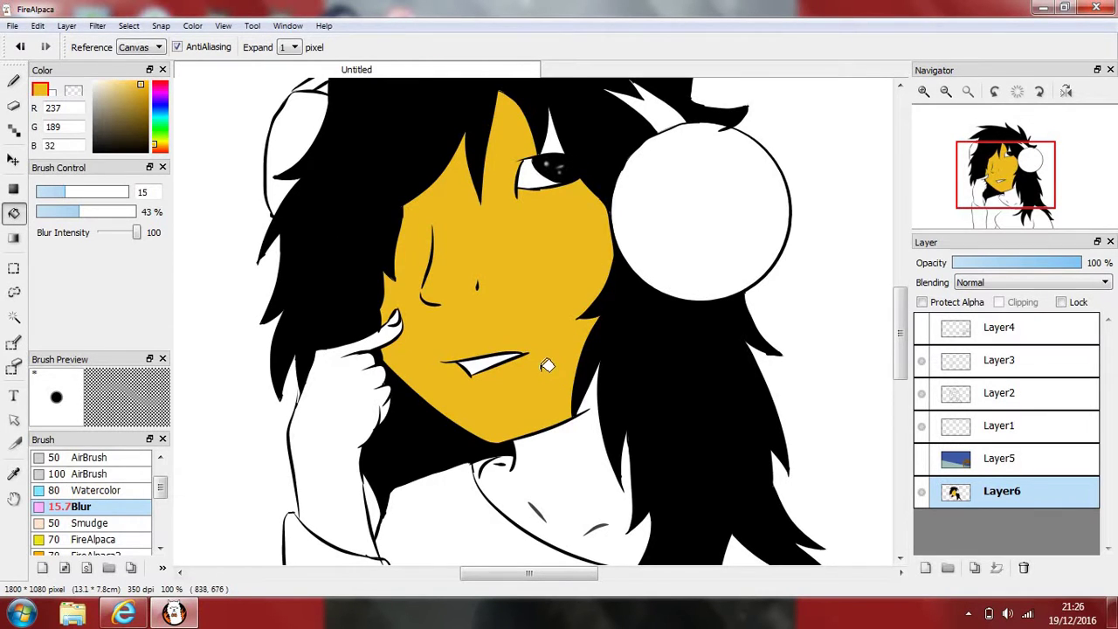
key(ctrl+z)
drag(133, 93, 146, 90)
click(554, 298)
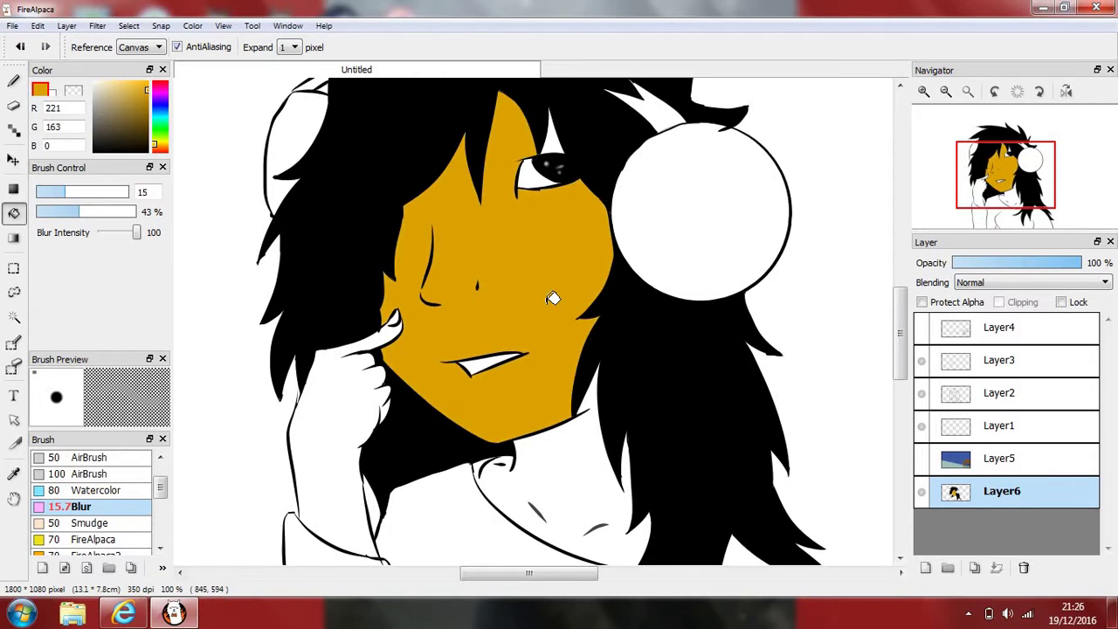
key(ctrl+z)
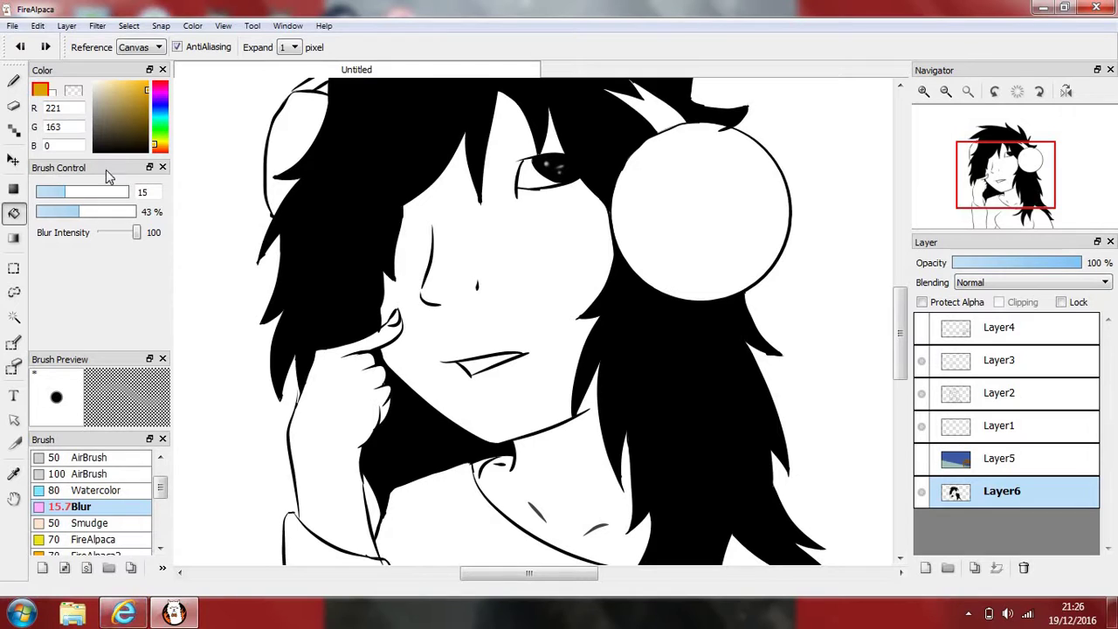
Try a lighter orange skin tone (RGB 255, 195, 104) as the face fill, then undo it
mouse_move(149, 106)
mouse_down()
mouse_move(149, 93)
mouse_move(142, 101)
mouse_up()
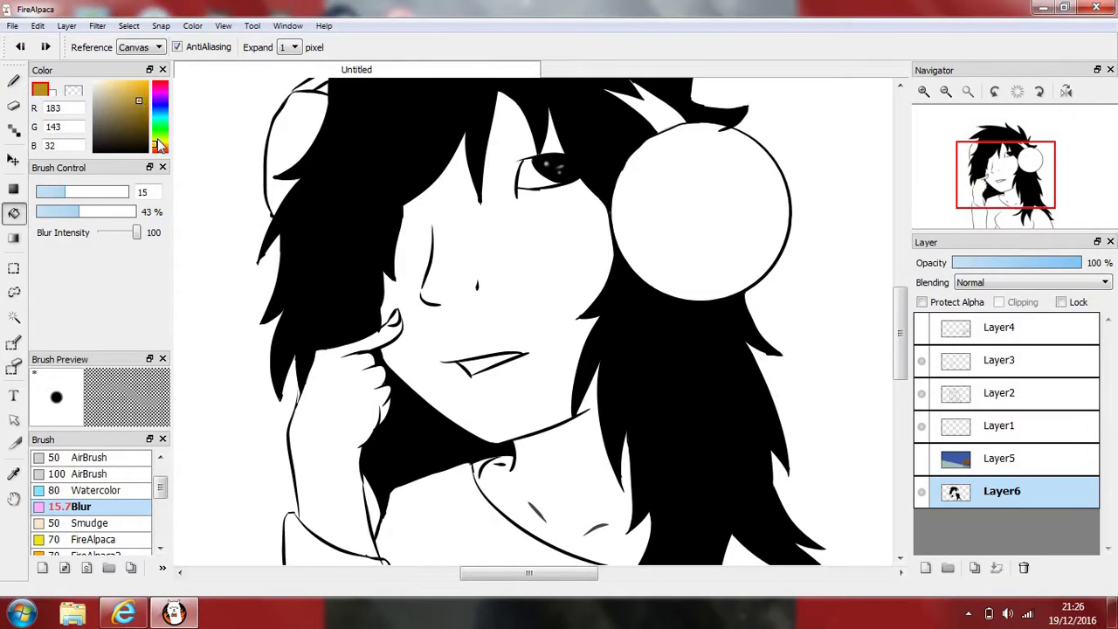
click(156, 150)
mouse_move(143, 93)
mouse_down()
mouse_move(144, 79)
mouse_move(130, 86)
mouse_move(125, 73)
mouse_up()
click(498, 244)
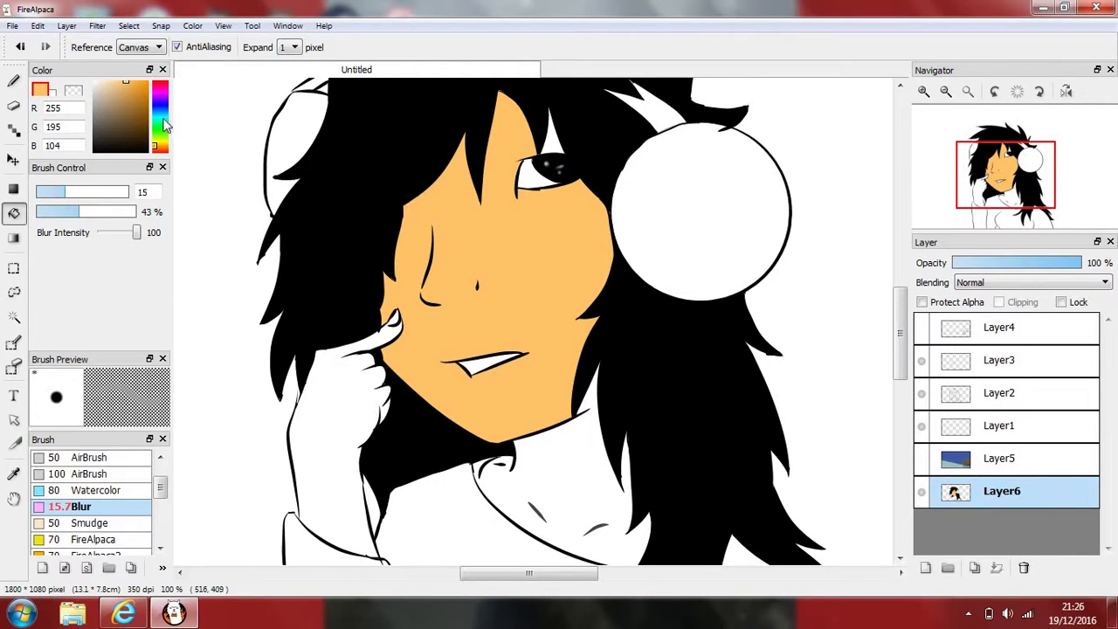
key(ctrl+z)
Set the colour to RGB 255, 197, 111 and fill the face, neck and raised hand with the Bucket tool
click(126, 85)
click(125, 84)
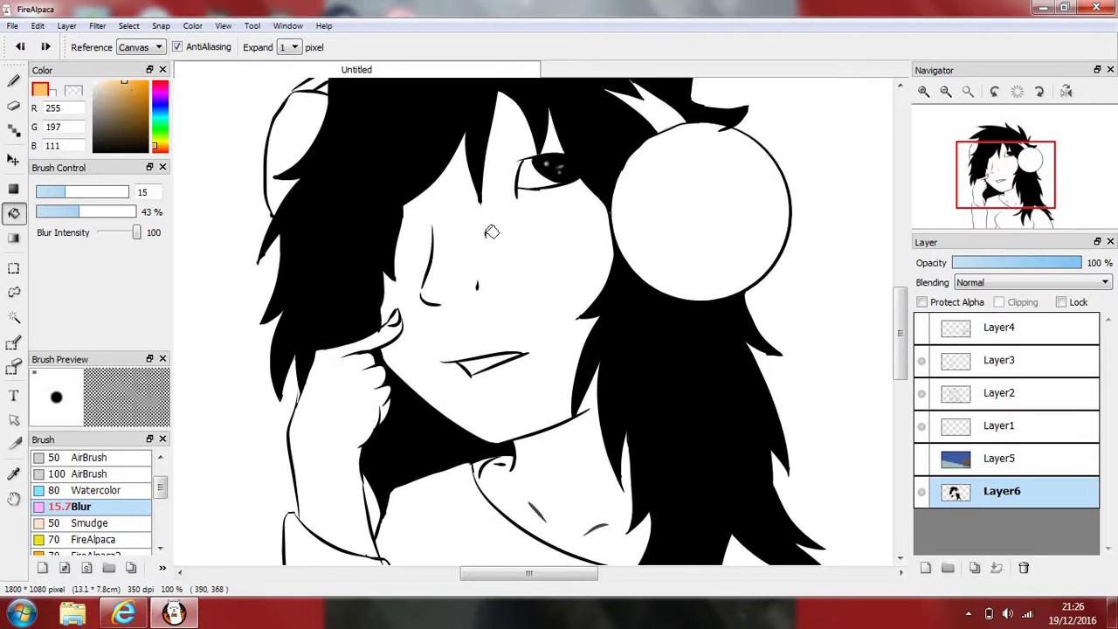
click(547, 253)
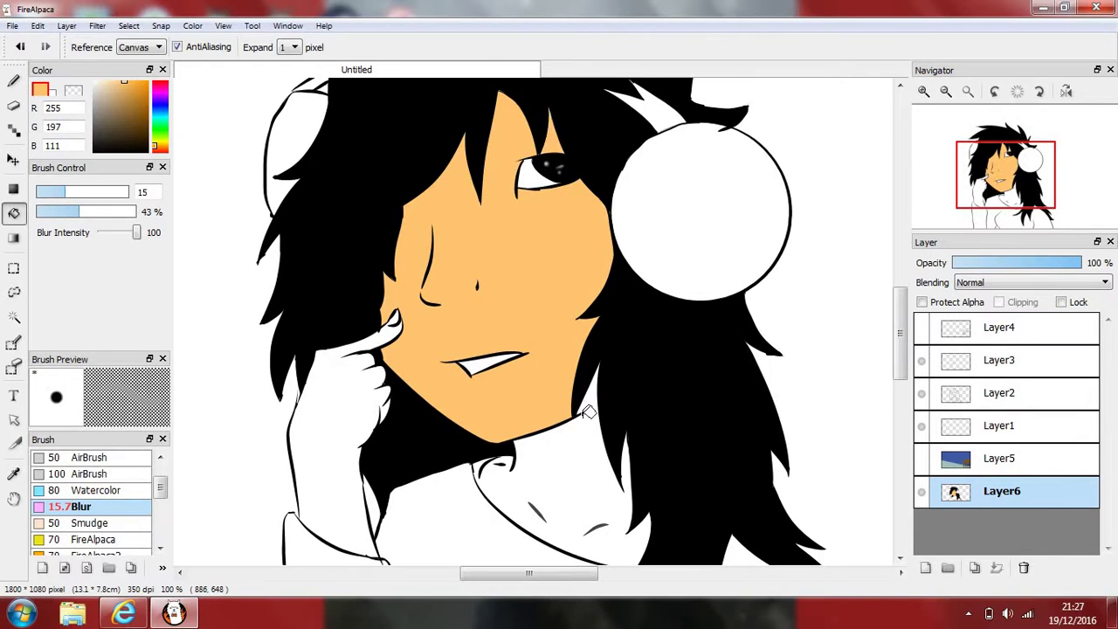
click(590, 454)
scroll(581, 509, down, 2)
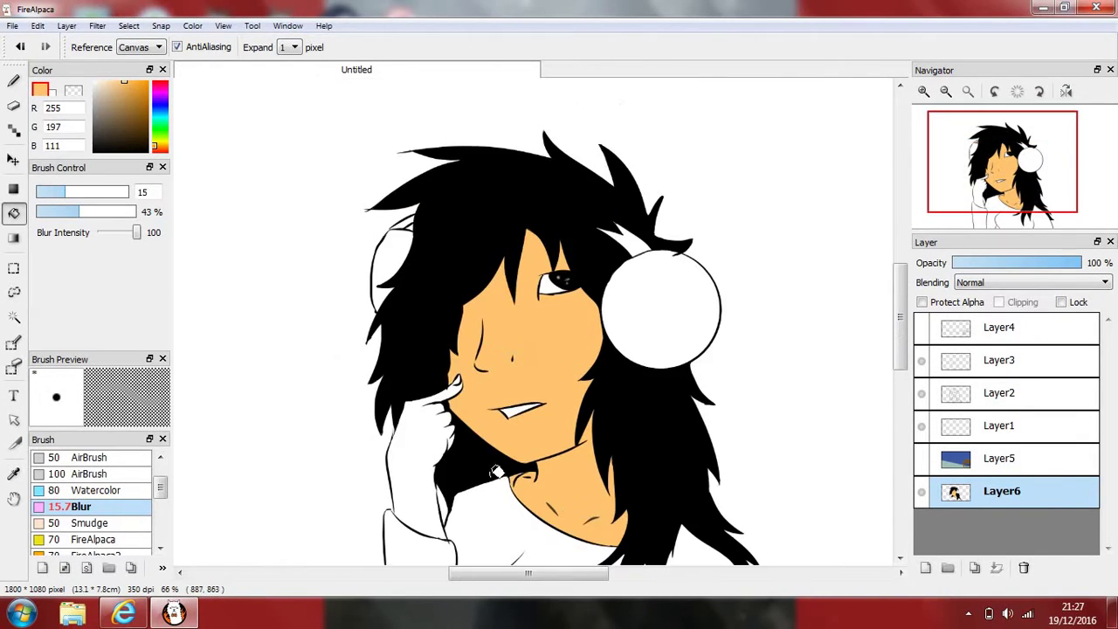
click(420, 442)
scroll(433, 450, up, 2)
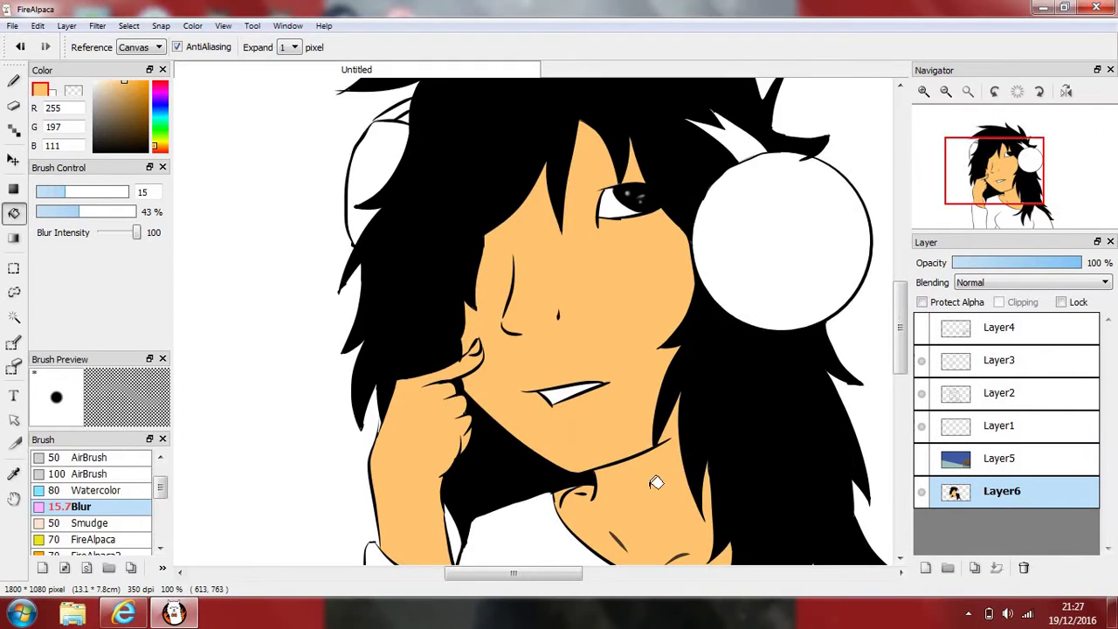
Set the colour to a darker skin tone for shading (RGB 235, 177, 92)
scroll(664, 476, down, 2)
scroll(759, 527, up, 1)
scroll(436, 399, up, 1)
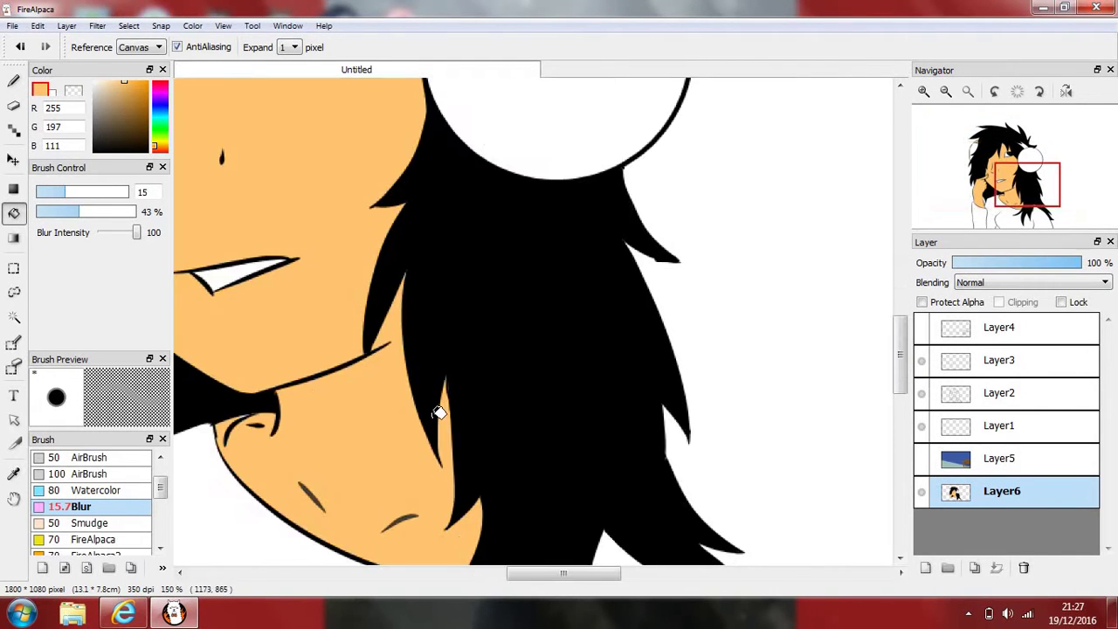
scroll(370, 380, down, 1)
scroll(220, 320, up, 2)
scroll(179, 325, down, 1)
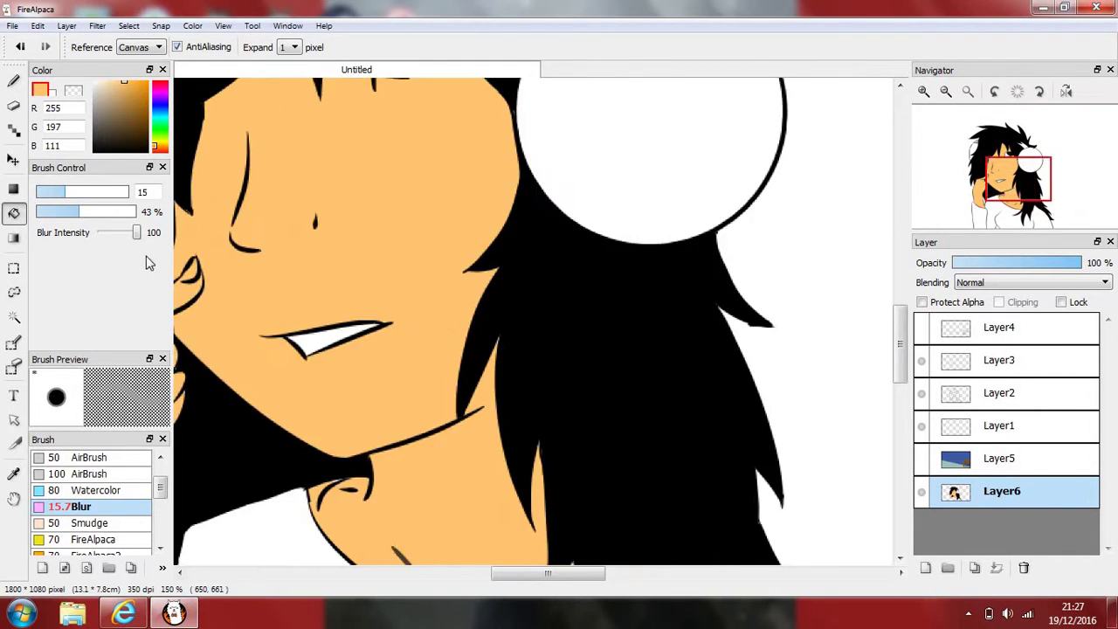
click(124, 90)
mouse_move(124, 90)
mouse_down()
mouse_move(135, 81)
mouse_move(127, 85)
mouse_up()
scroll(354, 235, down, 2)
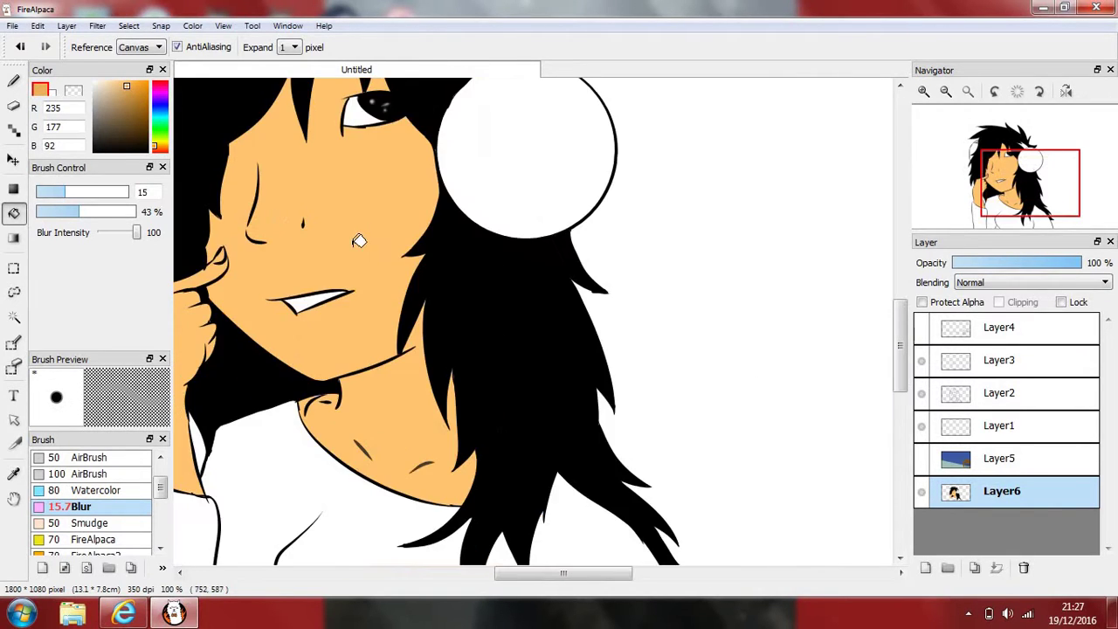
Outline shadow shapes under the fringe on the forehead and above the eye with the Pen at size 2
scroll(278, 152, up, 5)
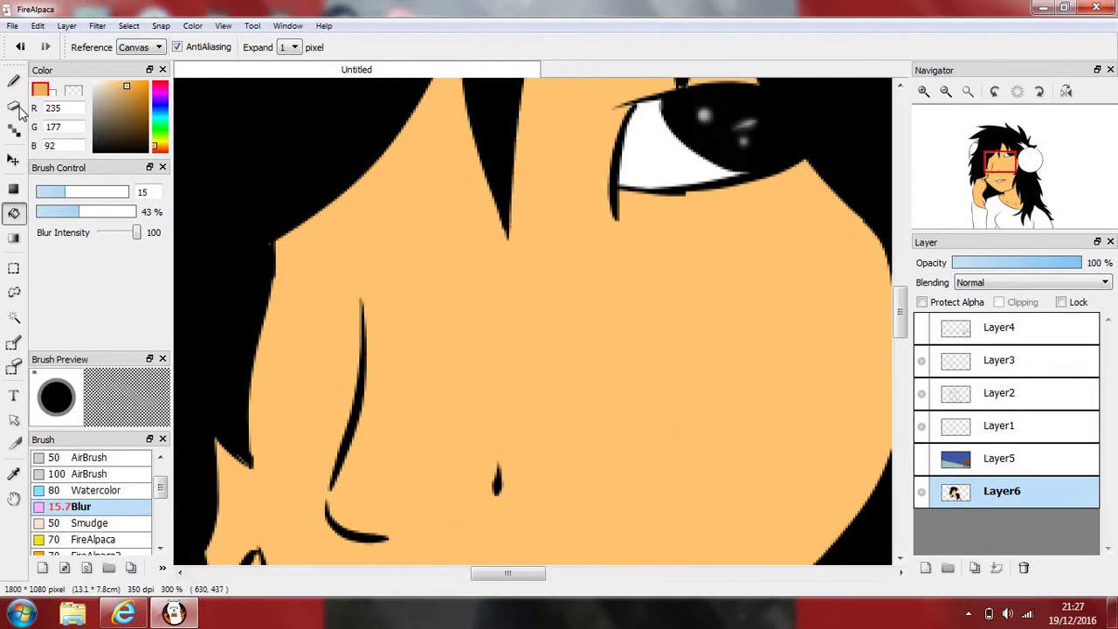
click(13, 80)
drag(900, 311, 900, 293)
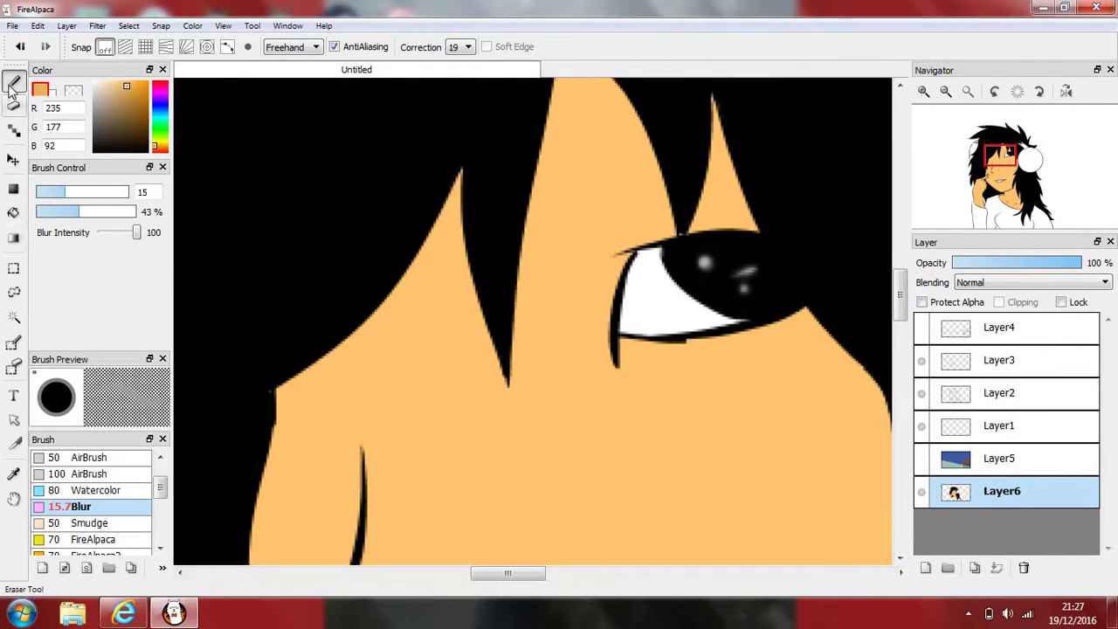
scroll(75, 476, up, 2)
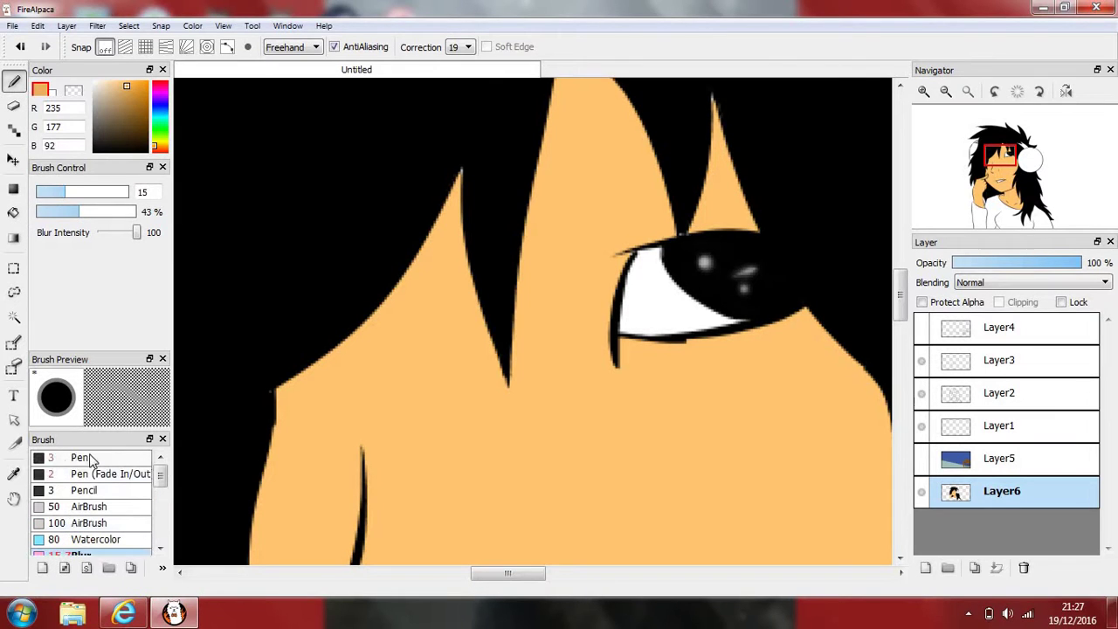
click(87, 460)
scroll(142, 197, down, 1)
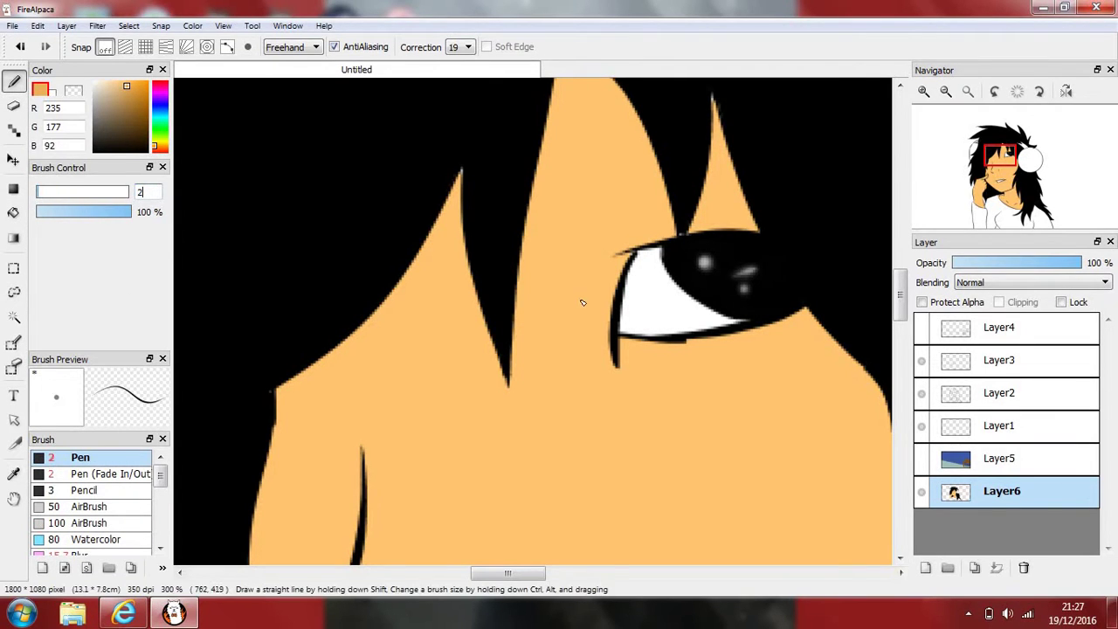
scroll(586, 219, down, 2)
scroll(587, 219, up, 1)
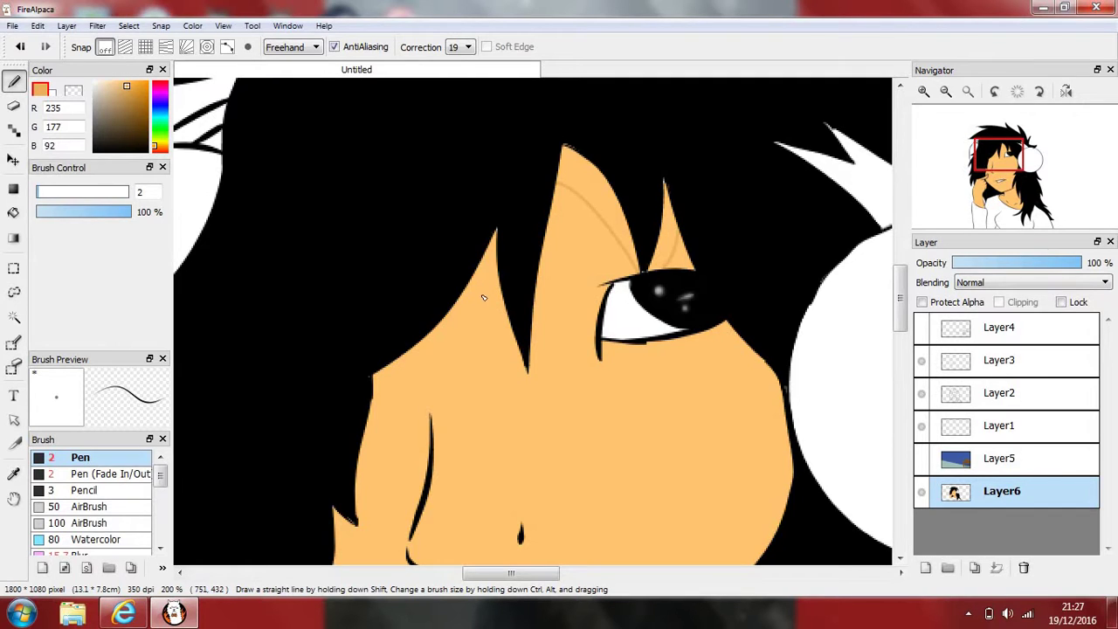
Outline shadow shapes beside the central fringe strand and along the hair framing the closed-eye side of the face
drag(502, 342, 518, 384)
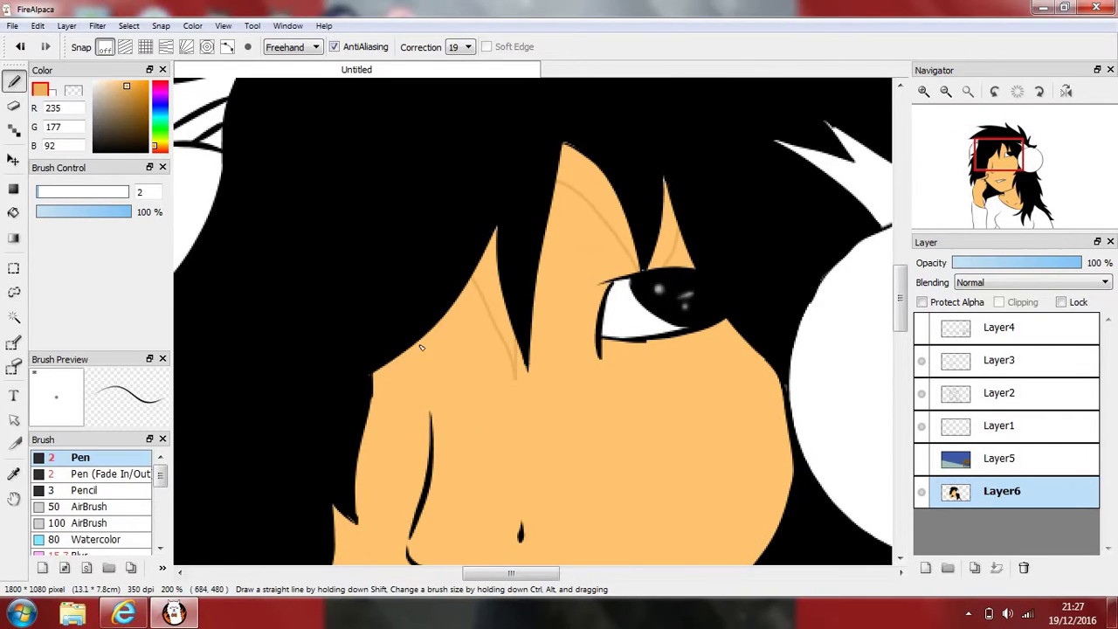
drag(419, 348, 397, 390)
drag(371, 439, 363, 524)
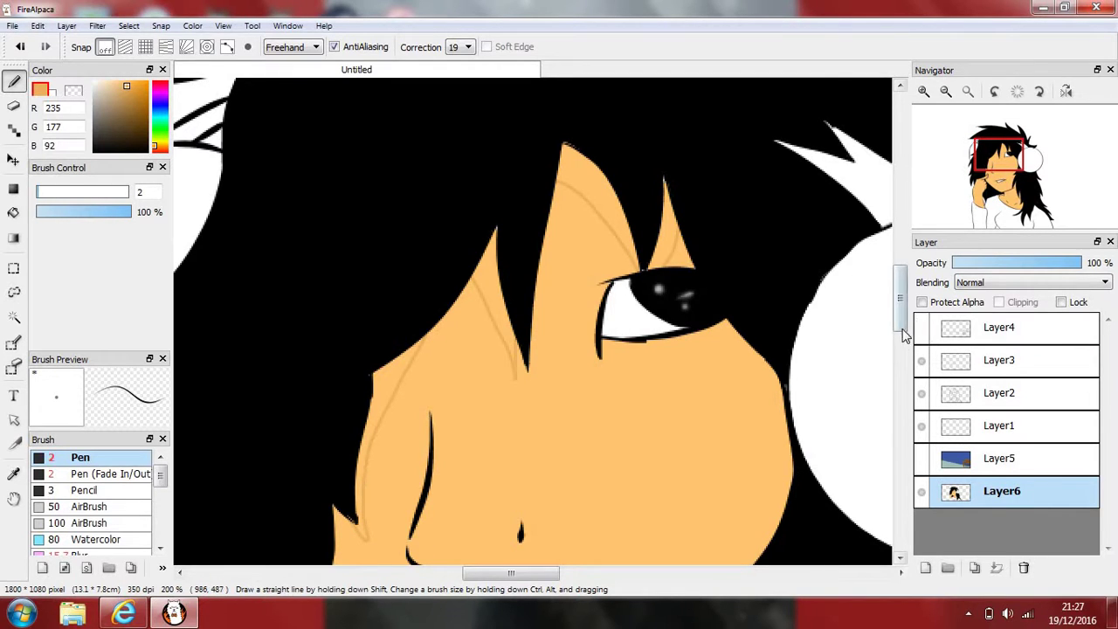
Outline shadows around the nostril, beside the fingertip on the cheek, and on the neck below the jaw and along the hair
scroll(901, 315, down, 5)
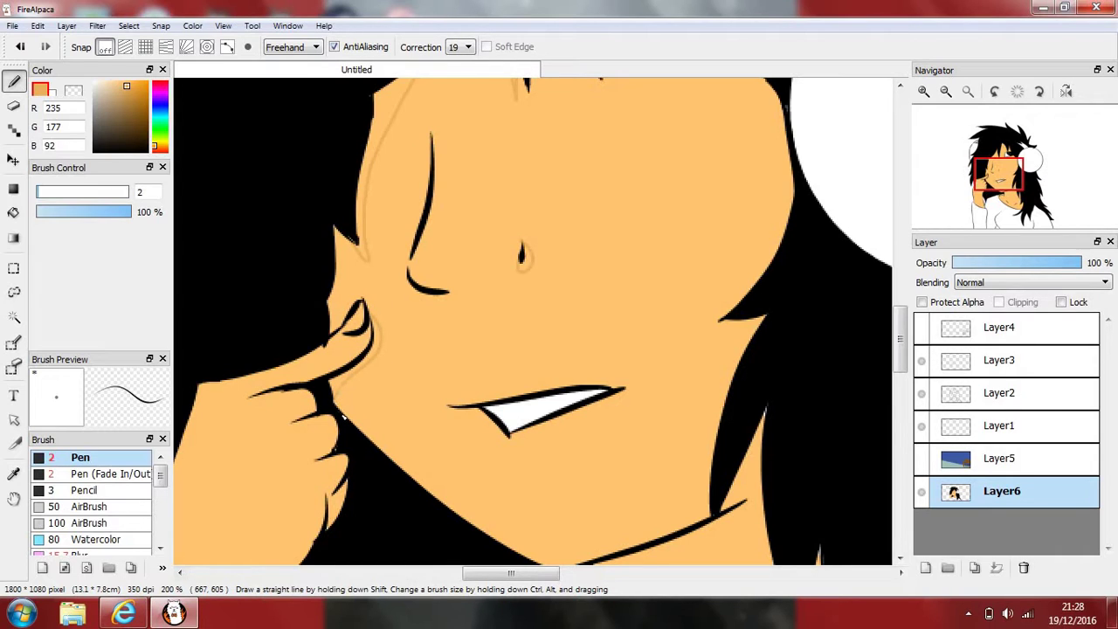
scroll(757, 469, up, 3)
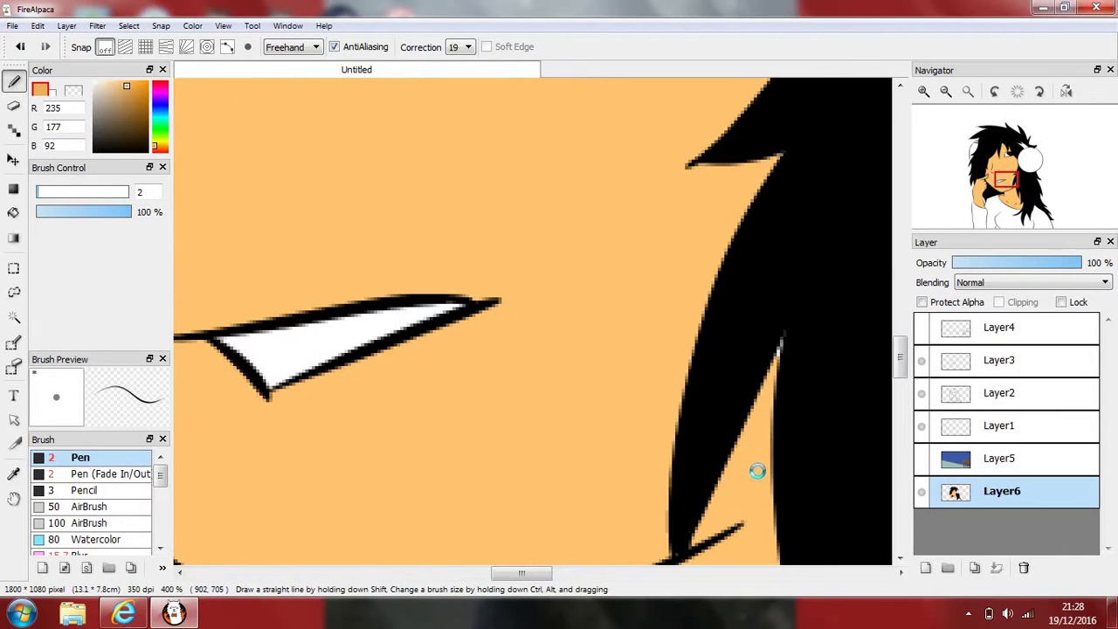
scroll(753, 472, down, 3)
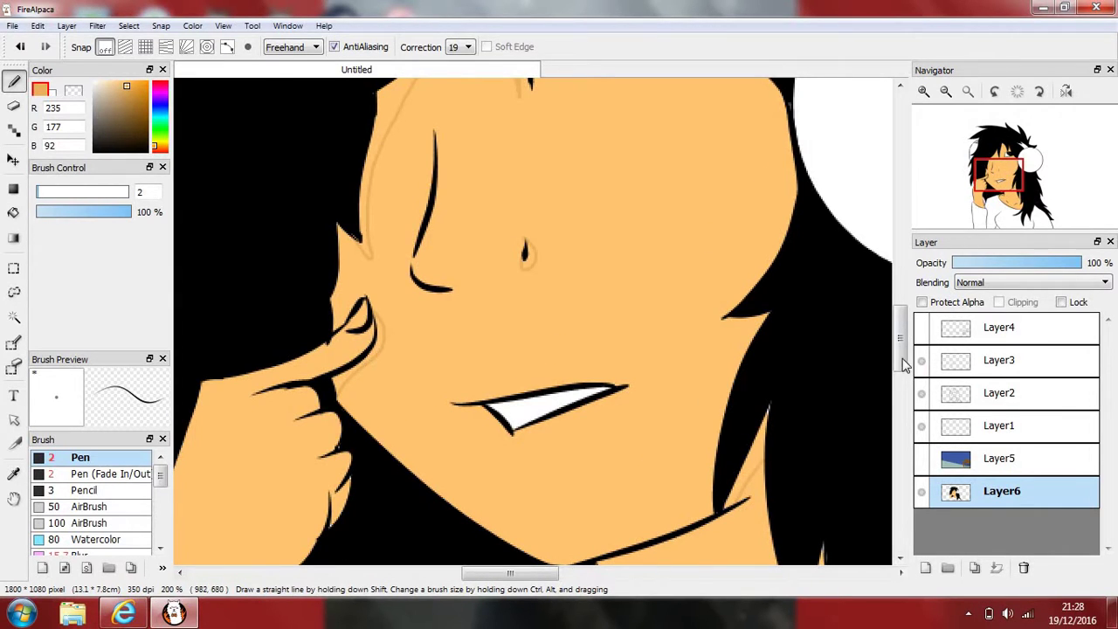
drag(901, 362, 900, 397)
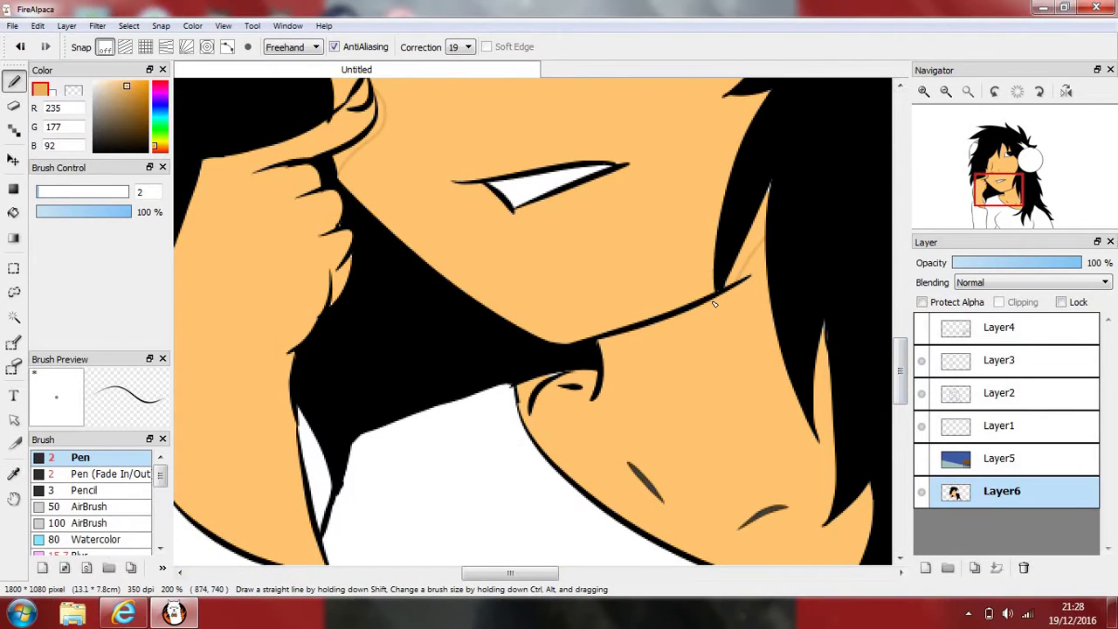
drag(642, 374, 603, 397)
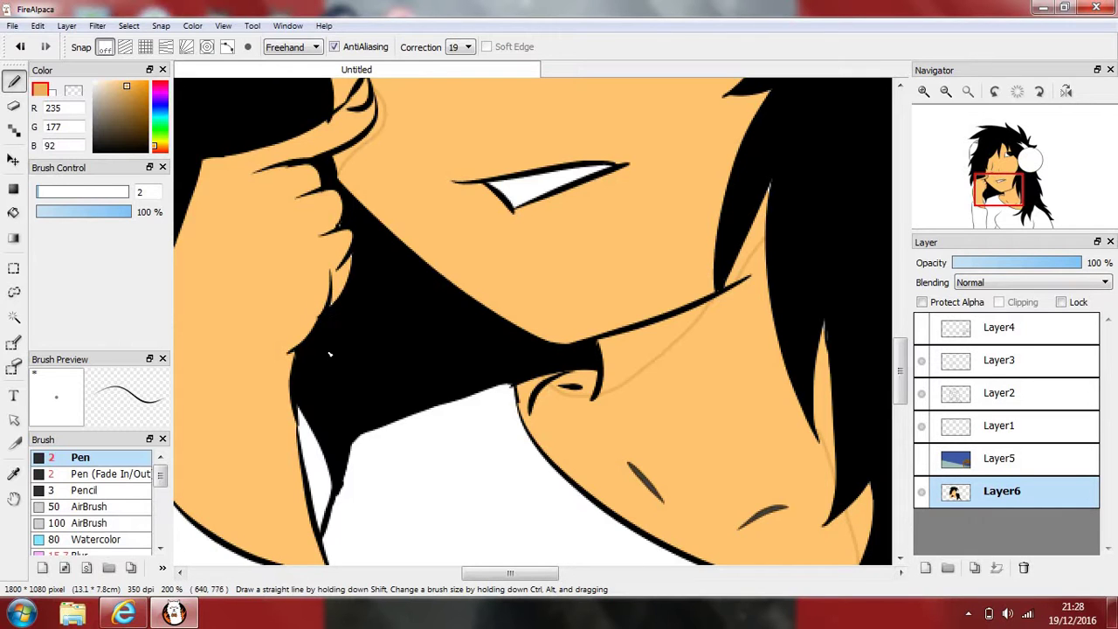
Fill the outlined neck shadows under the jaw, between the hair strands and at the shoulder with the Bucket tool
scroll(330, 354, down, 1)
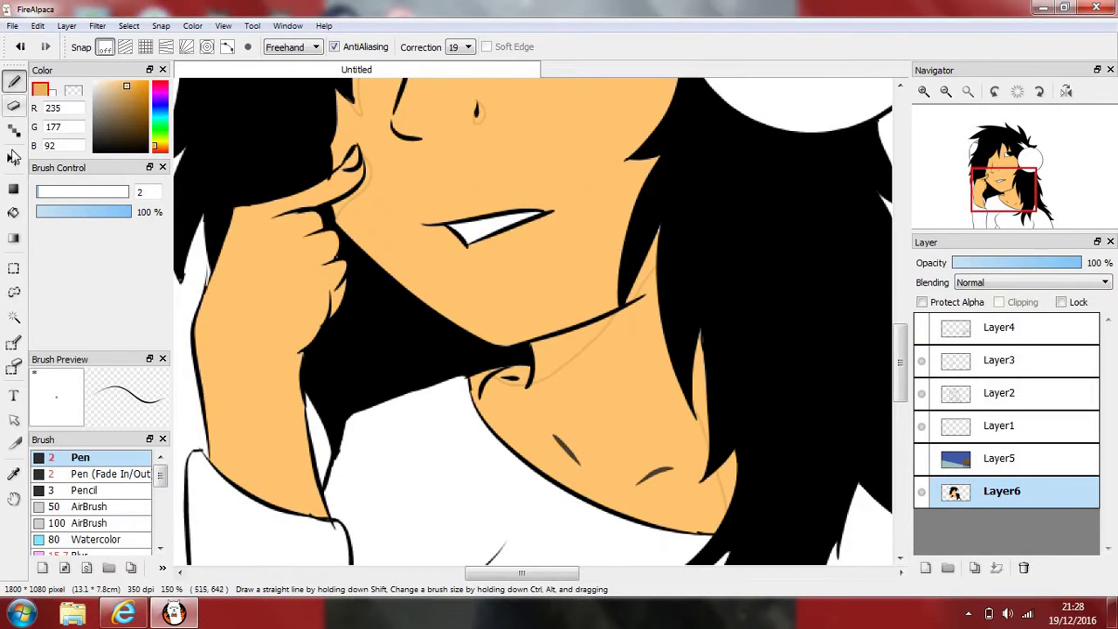
click(13, 212)
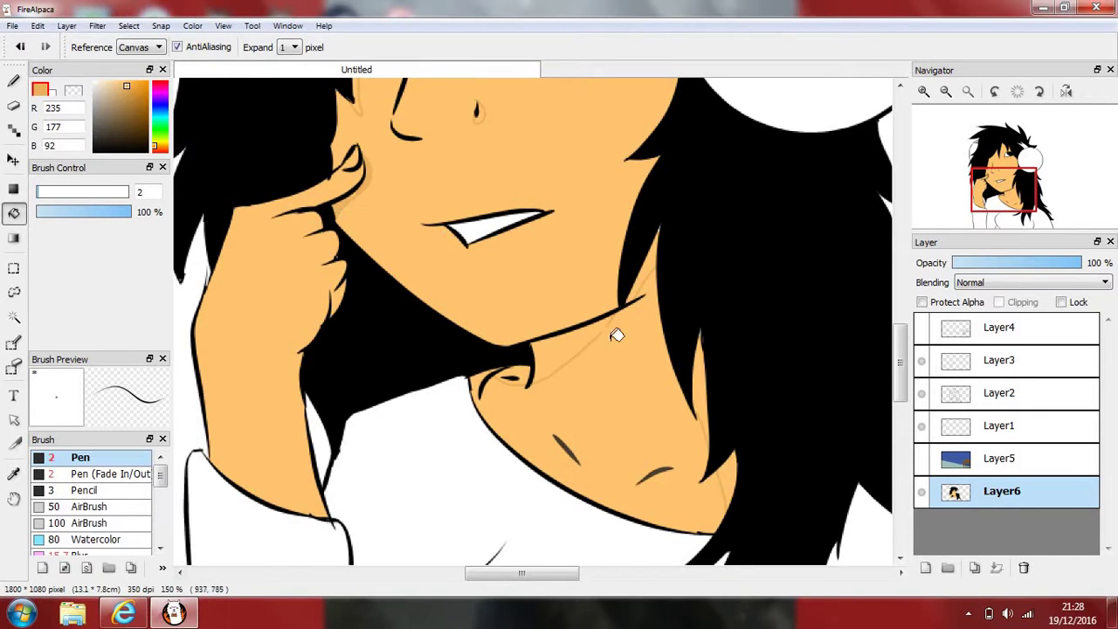
click(577, 334)
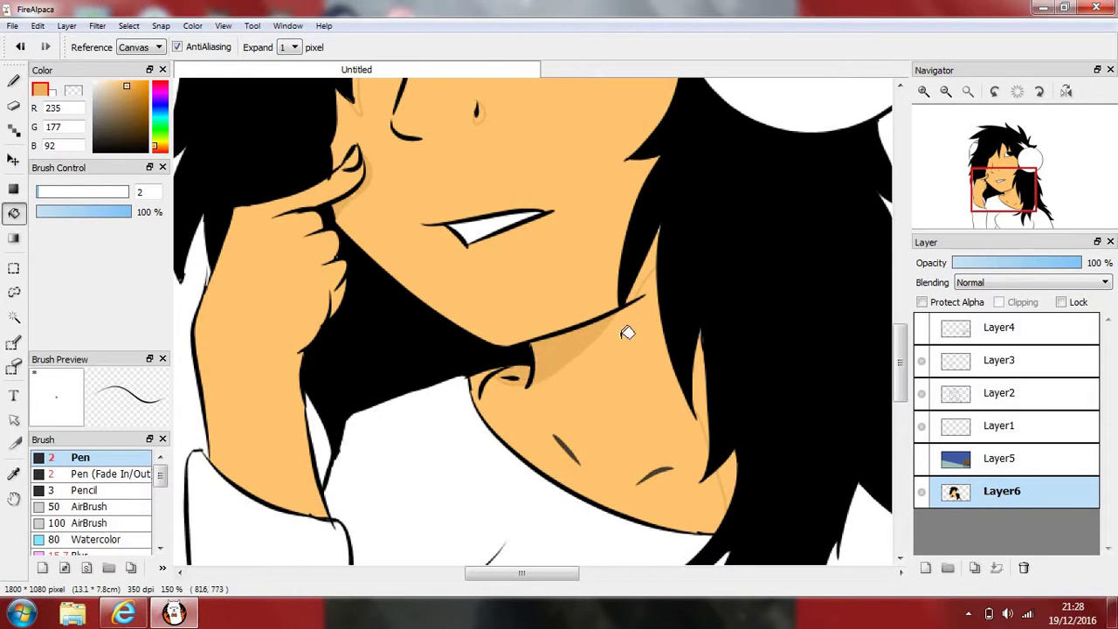
click(701, 385)
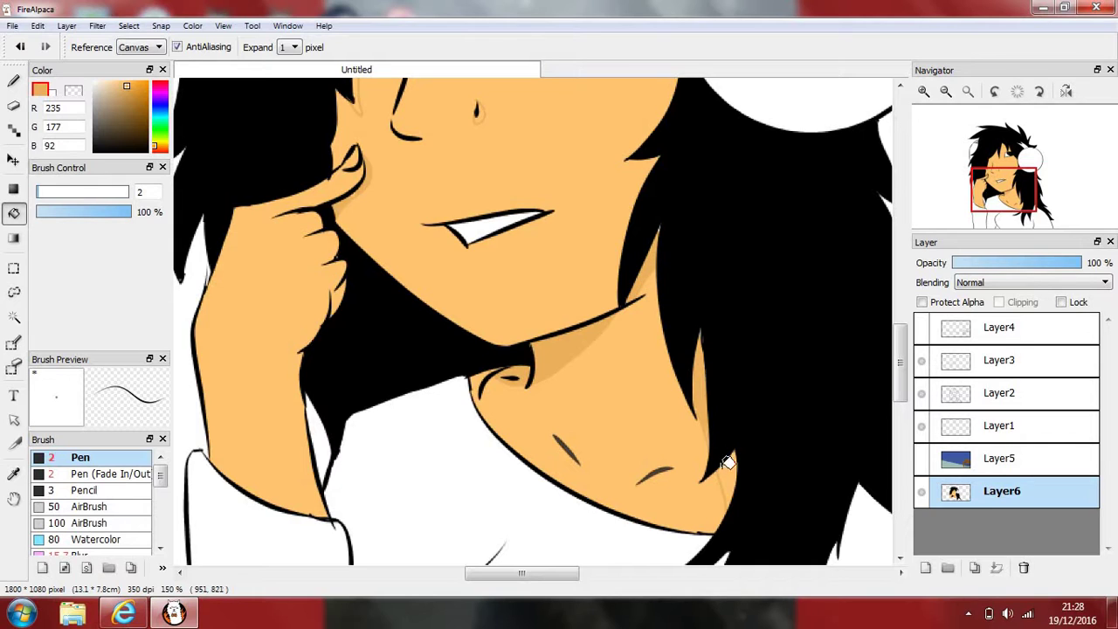
click(732, 476)
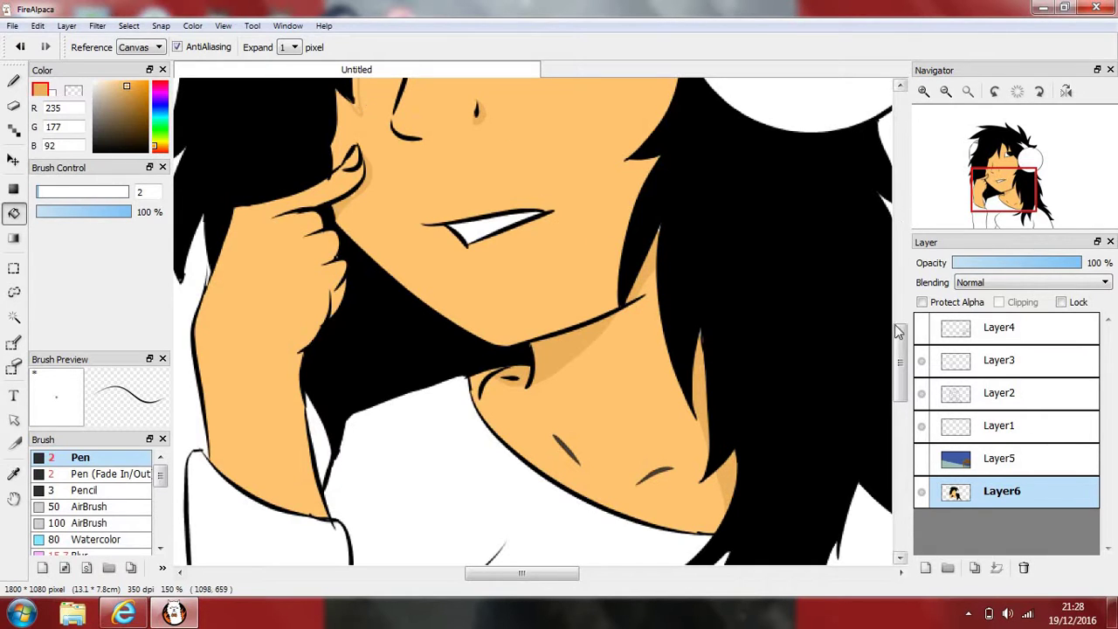
Fill the outlined face shadows under the fringe, above the open eye and along the hair at the side of the face
scroll(419, 208, up, 5)
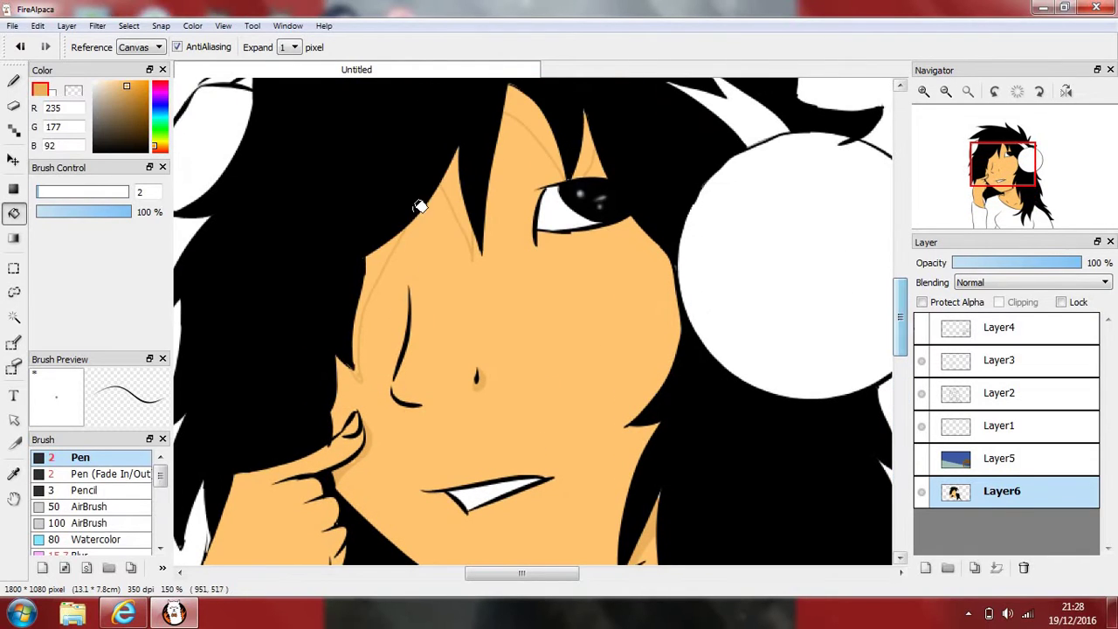
click(467, 185)
click(548, 127)
click(592, 148)
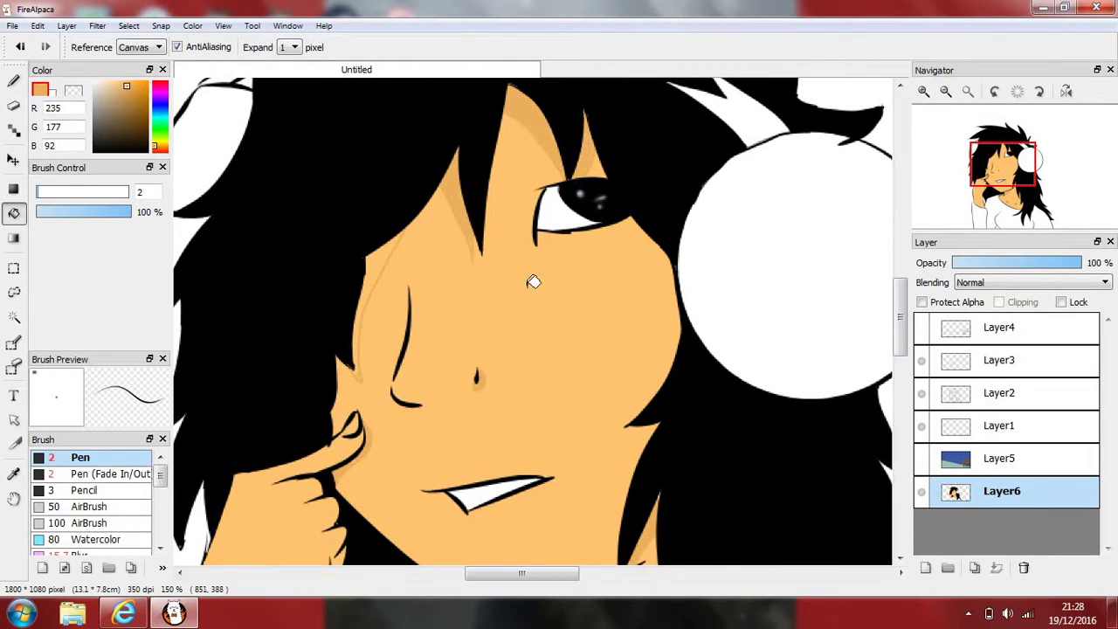
click(382, 264)
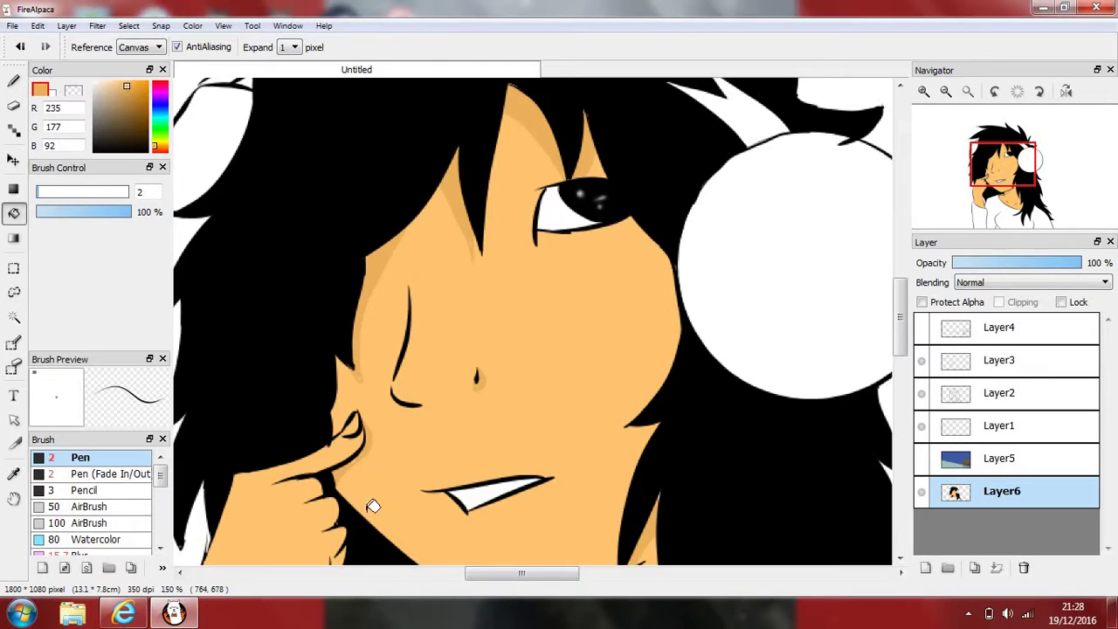
Touch up unfilled spots in the cheek shadow and in the neck gaps between the hair strands with the Pen
scroll(437, 502, up, 2)
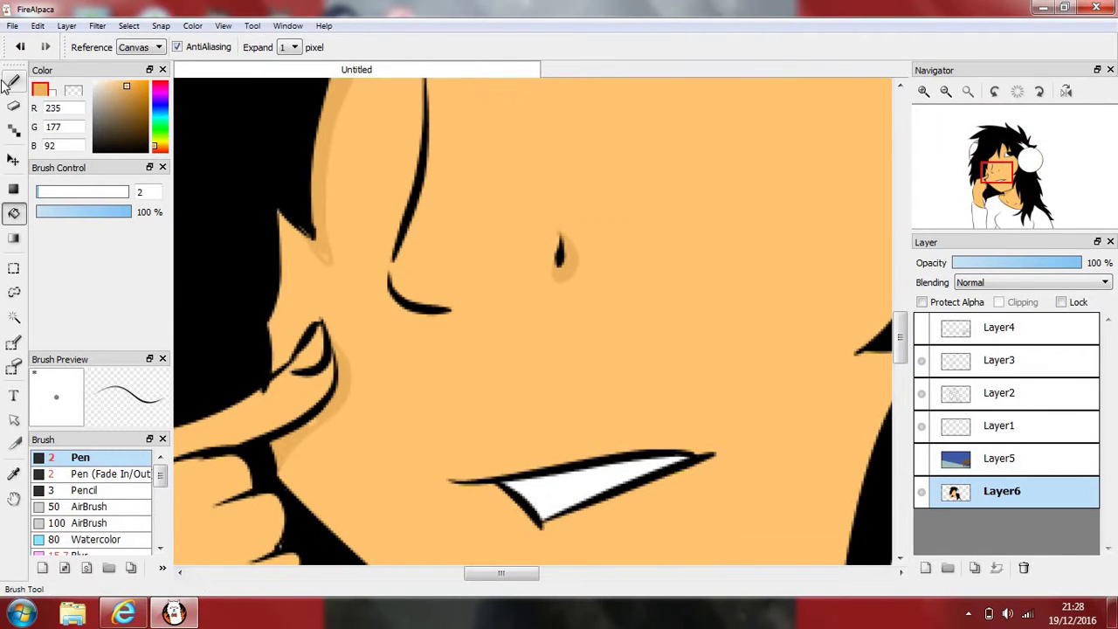
click(14, 80)
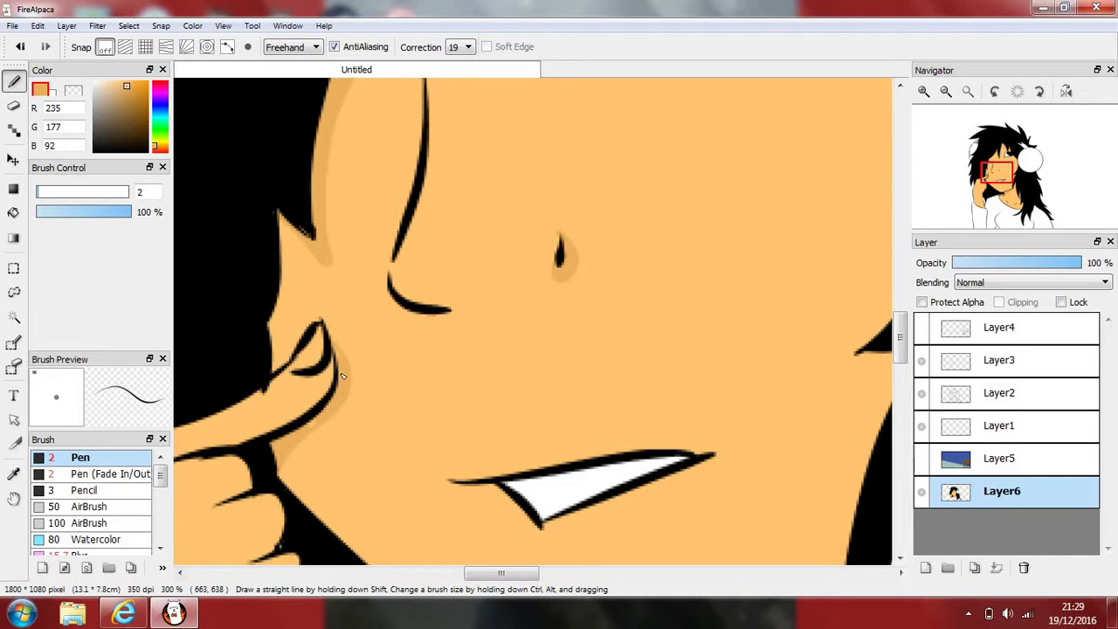
scroll(603, 525, down, 6)
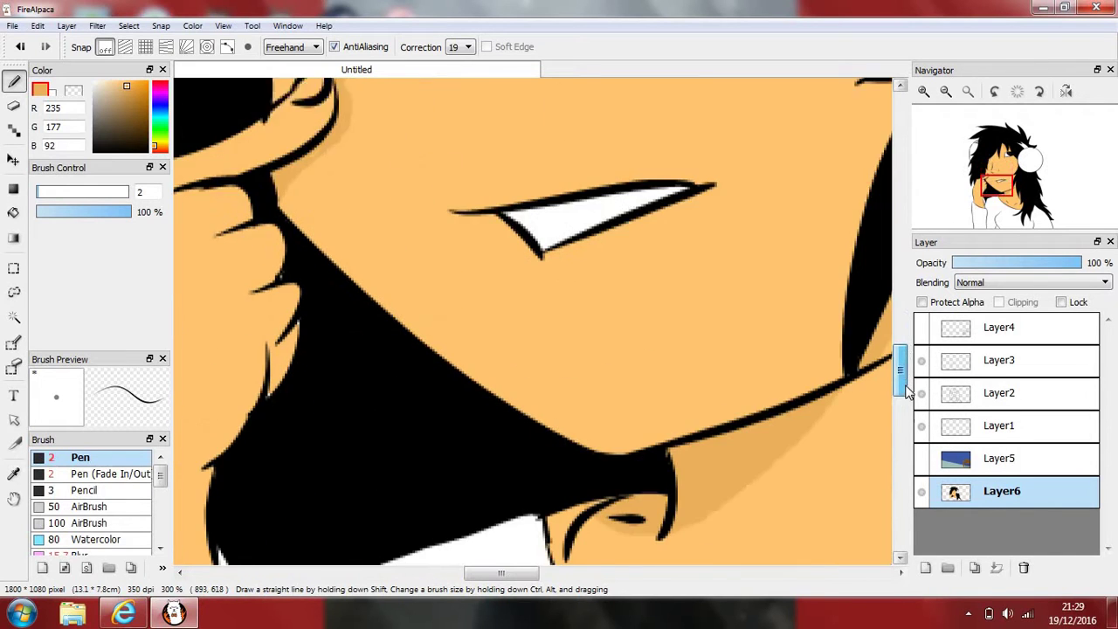
drag(520, 570, 561, 573)
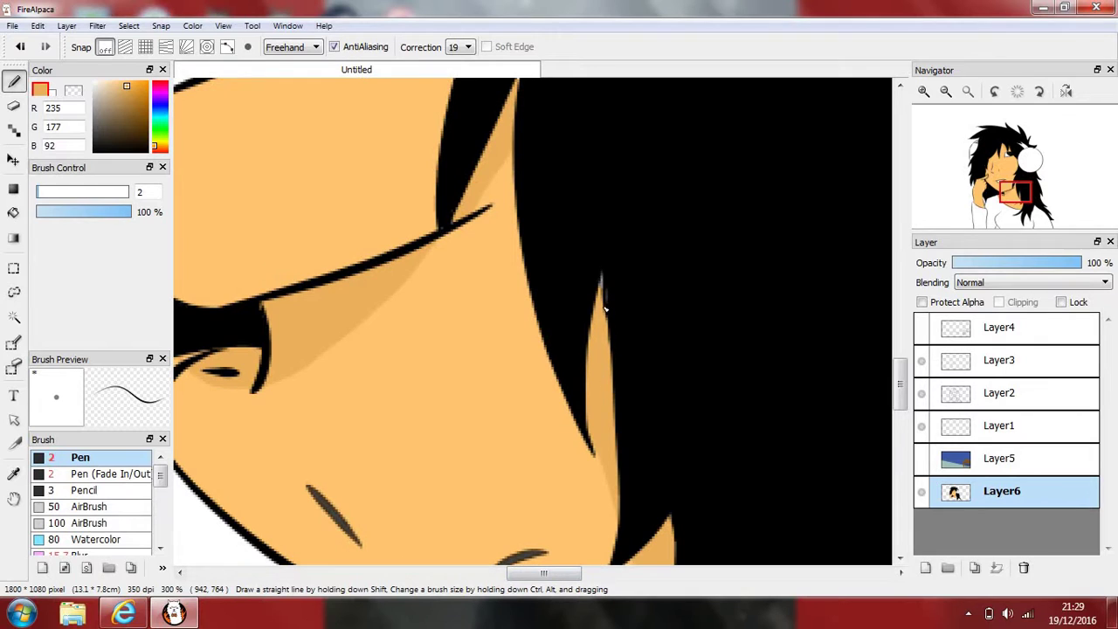
drag(617, 375, 620, 400)
key(ctrl+z)
drag(619, 479, 520, 258)
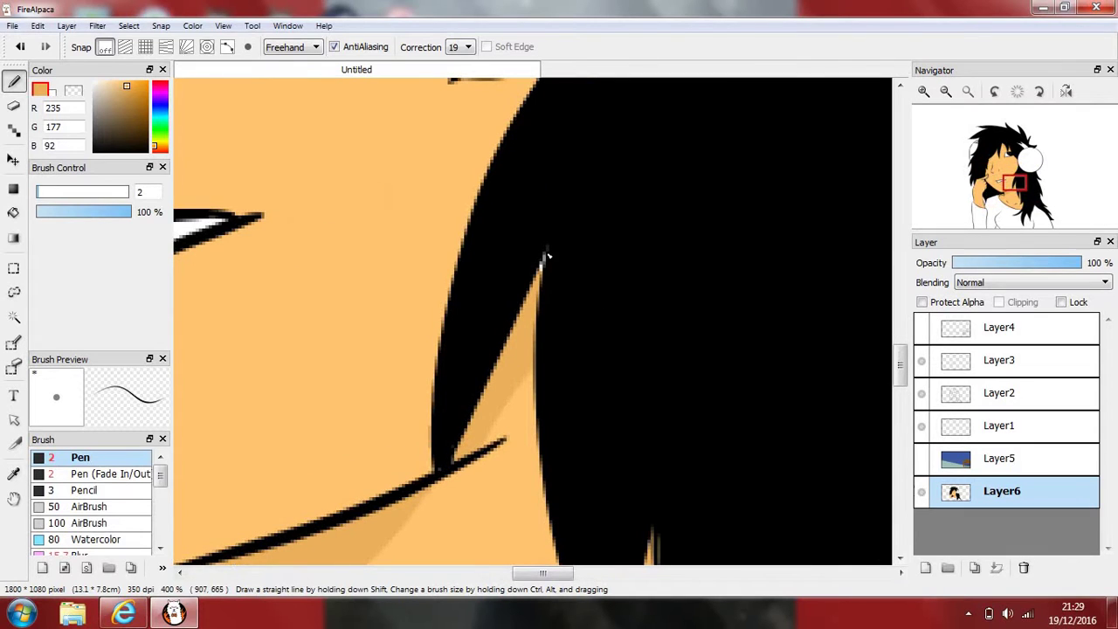
scroll(528, 303, down, 5)
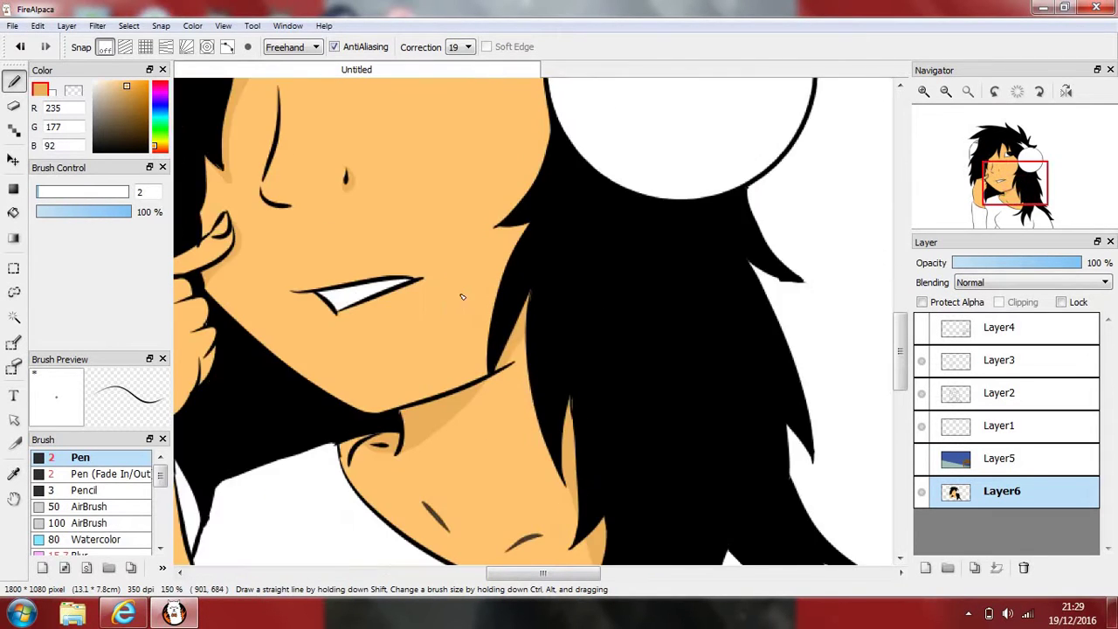
Touch up the tip of the fringe shadow and extend the shading under the hair point beside the cheek with the Pen
scroll(432, 120, up, 4)
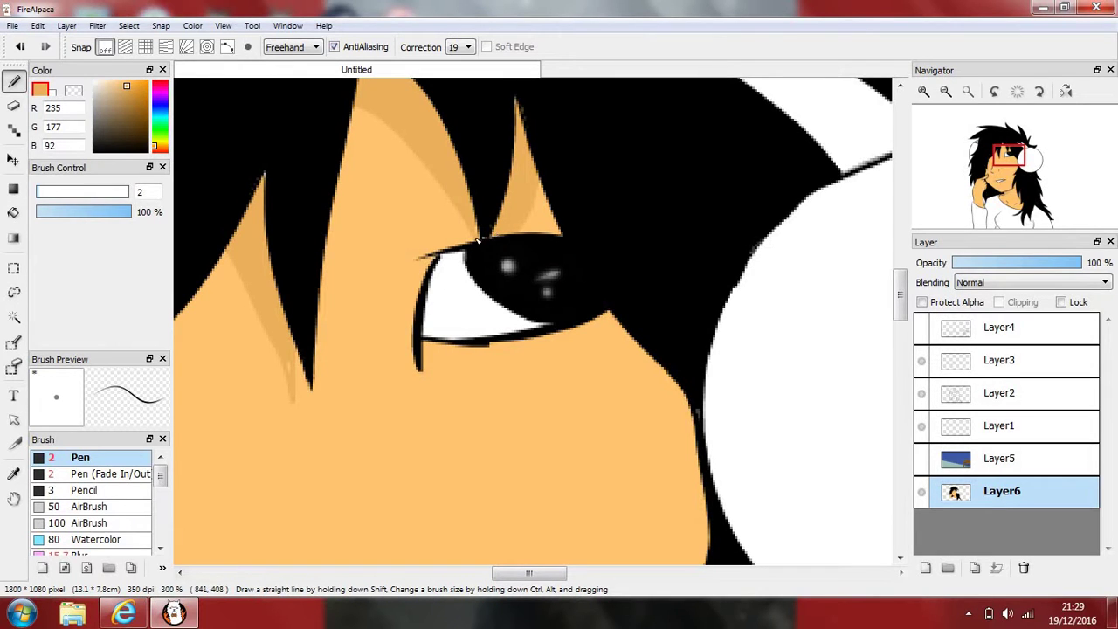
scroll(366, 221, down, 1)
scroll(318, 306, up, 5)
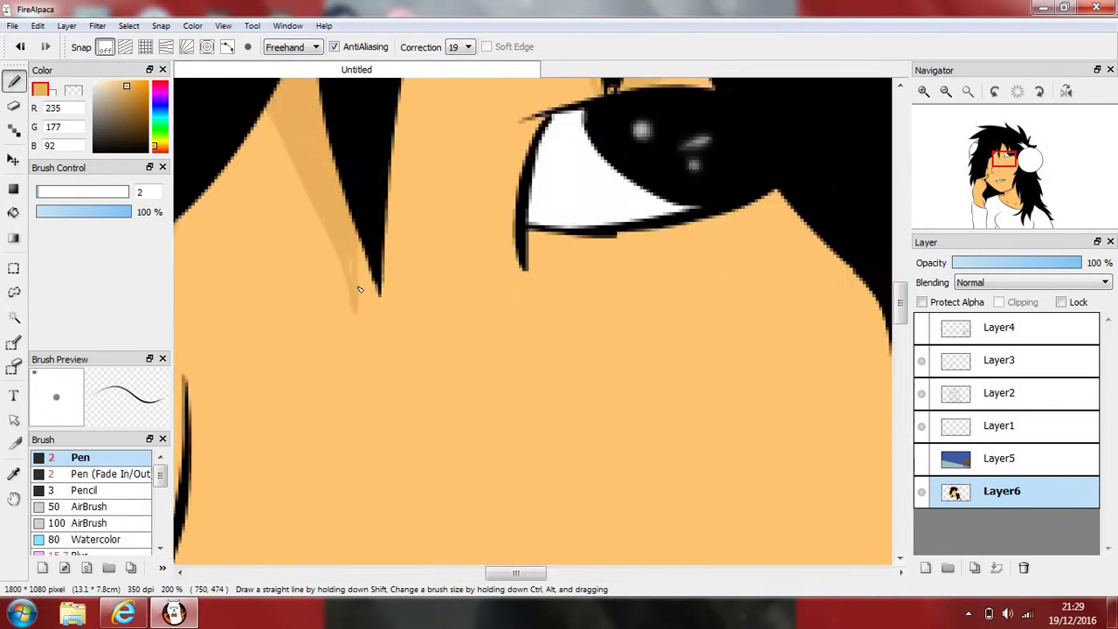
scroll(301, 332, down, 4)
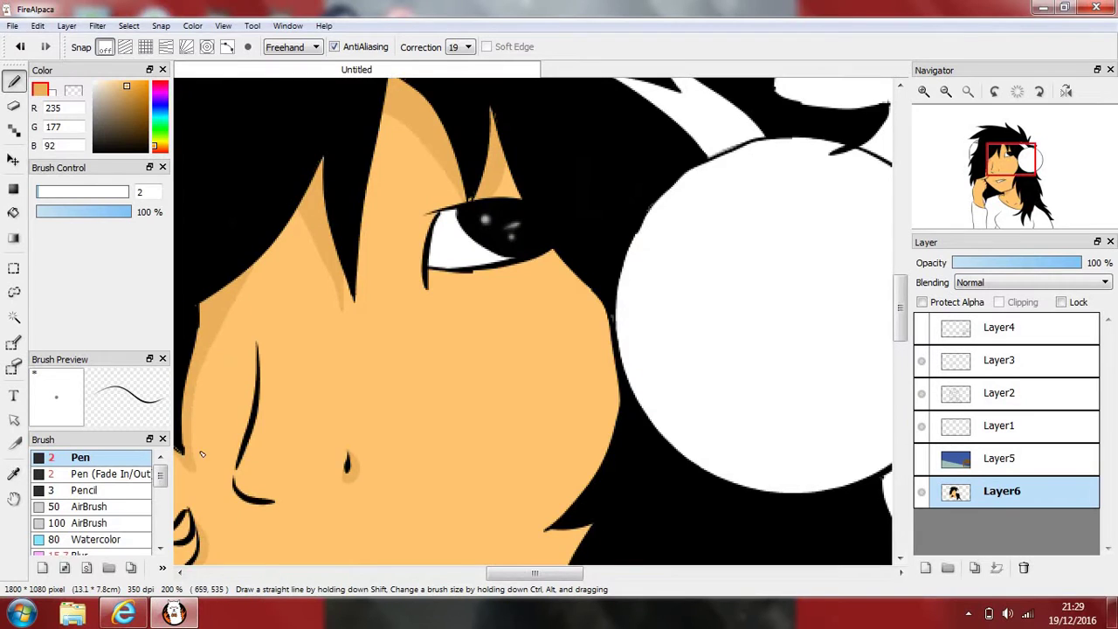
scroll(188, 468, up, 3)
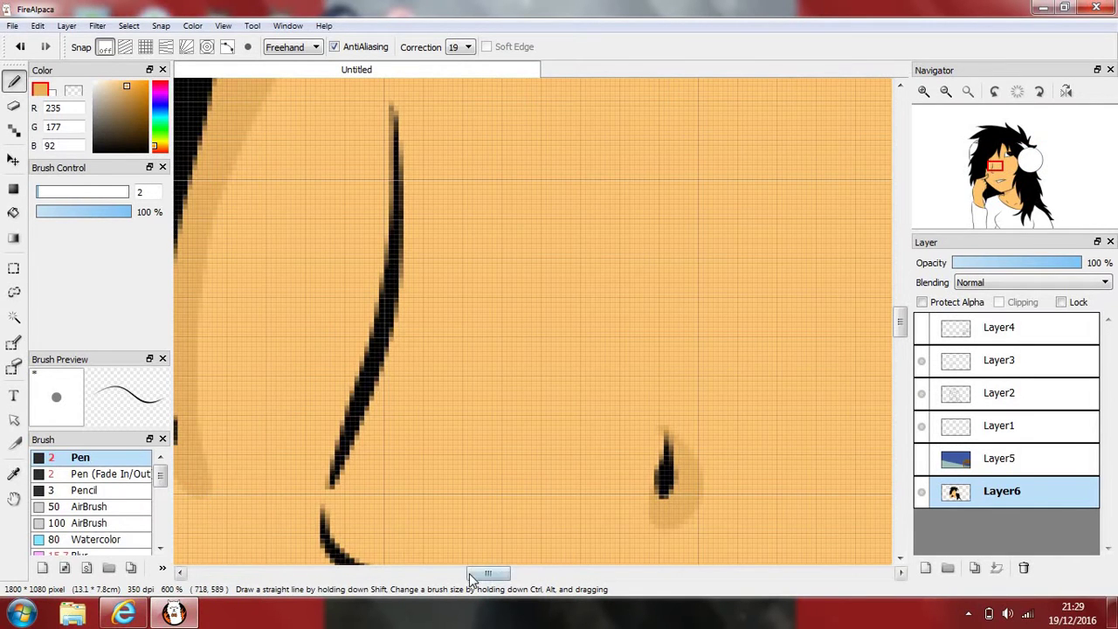
drag(487, 574, 448, 574)
scroll(570, 520, down, 1)
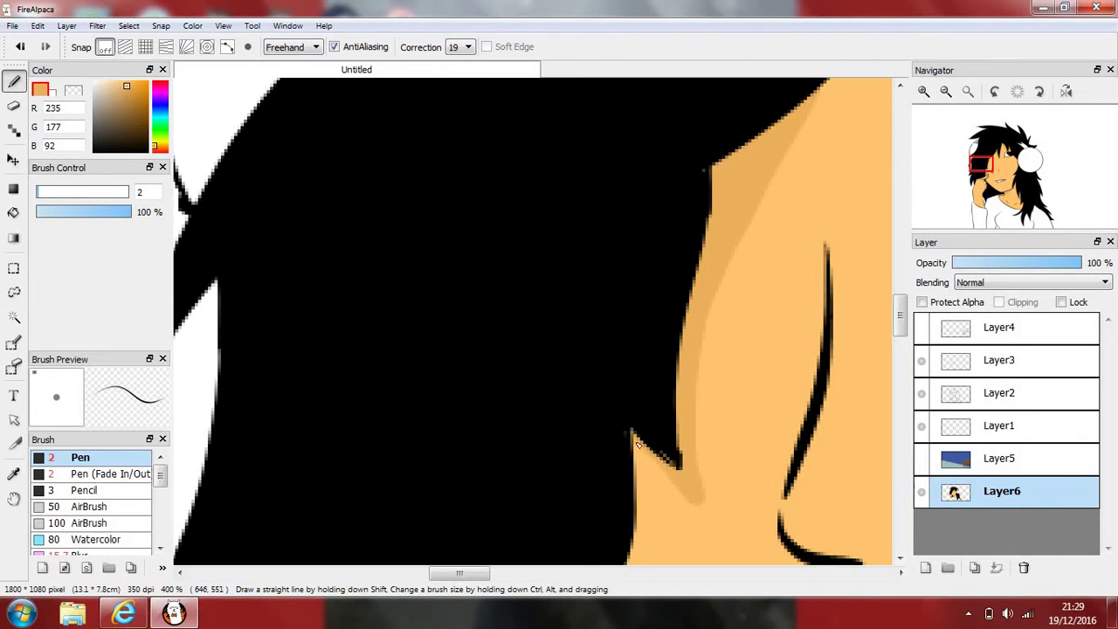
scroll(697, 534, down, 1)
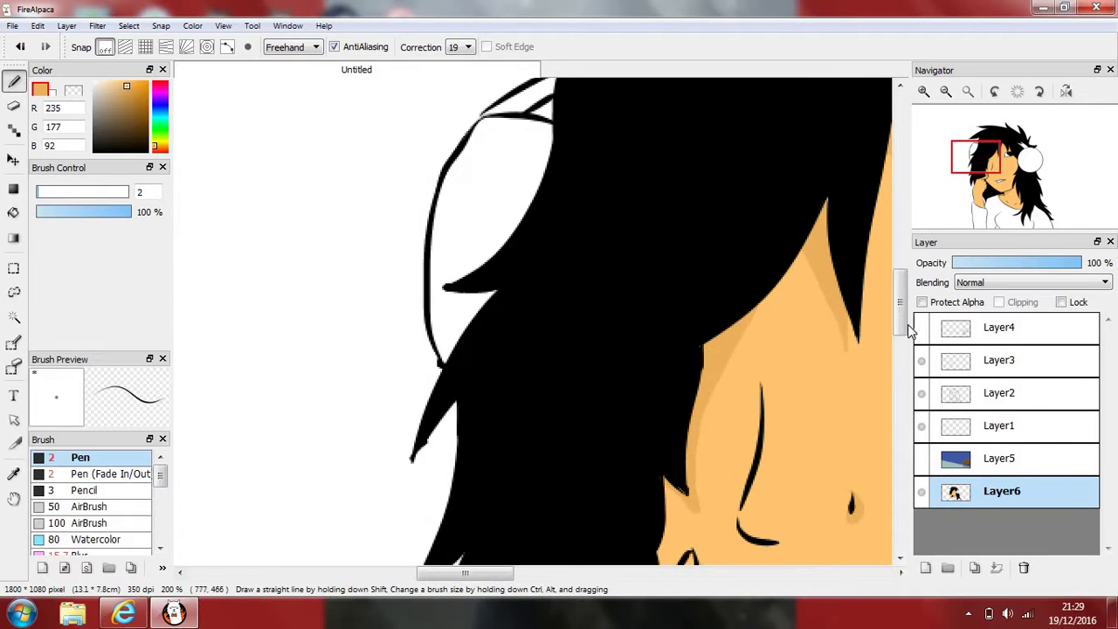
Fill the little finger of the raised hand with the darker skin shadow colour using the Bucket tool
drag(907, 325, 908, 363)
scroll(669, 439, up, 1)
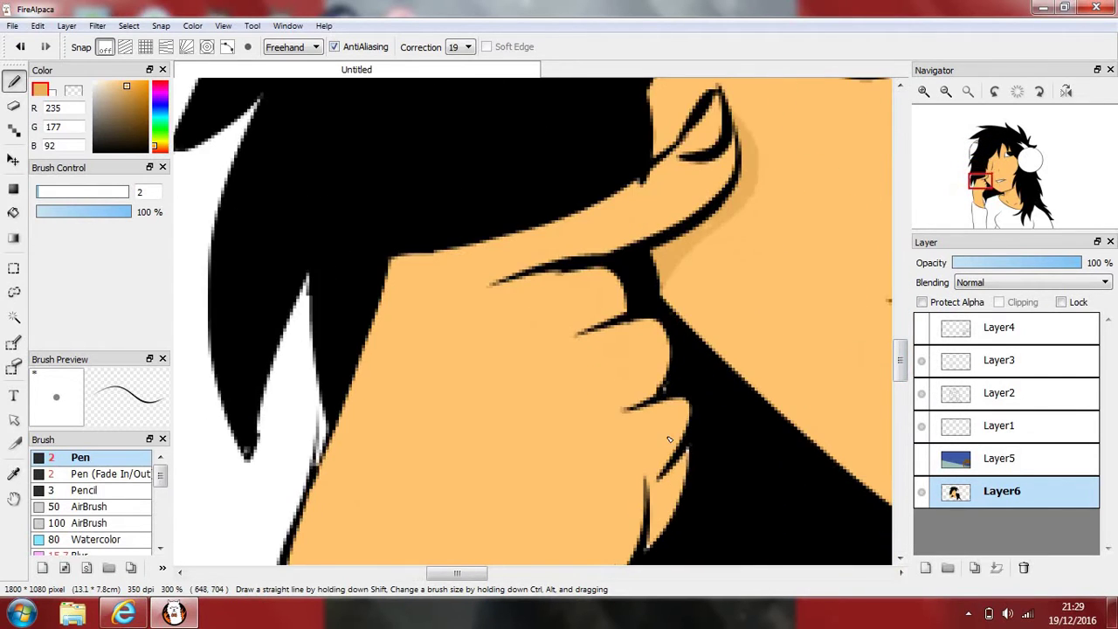
scroll(668, 438, up, 1)
scroll(641, 493, down, 1)
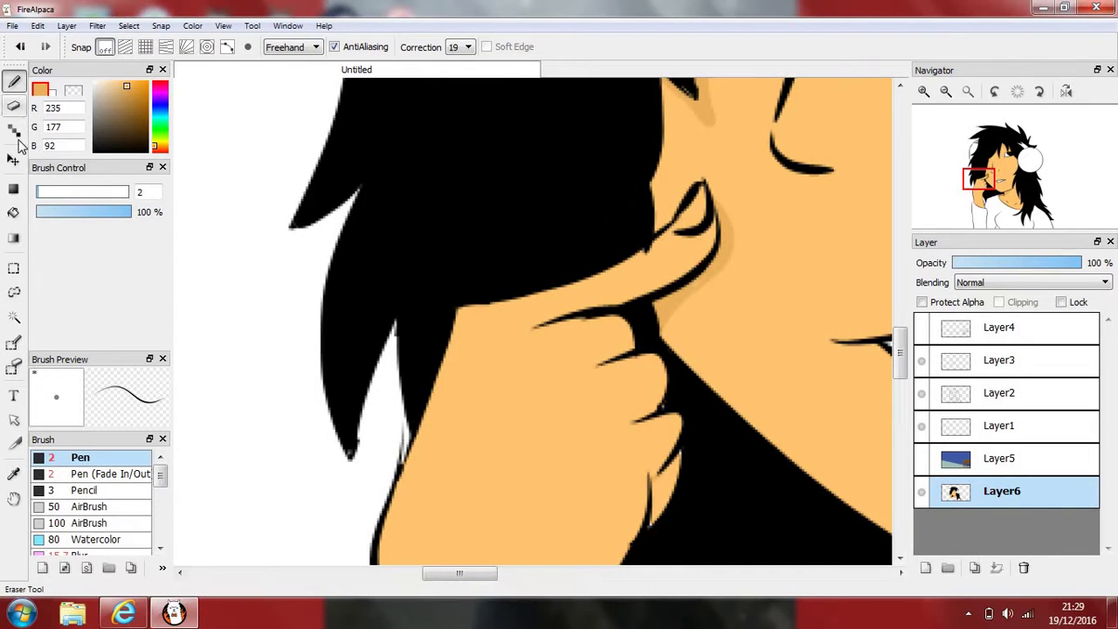
click(13, 212)
click(674, 489)
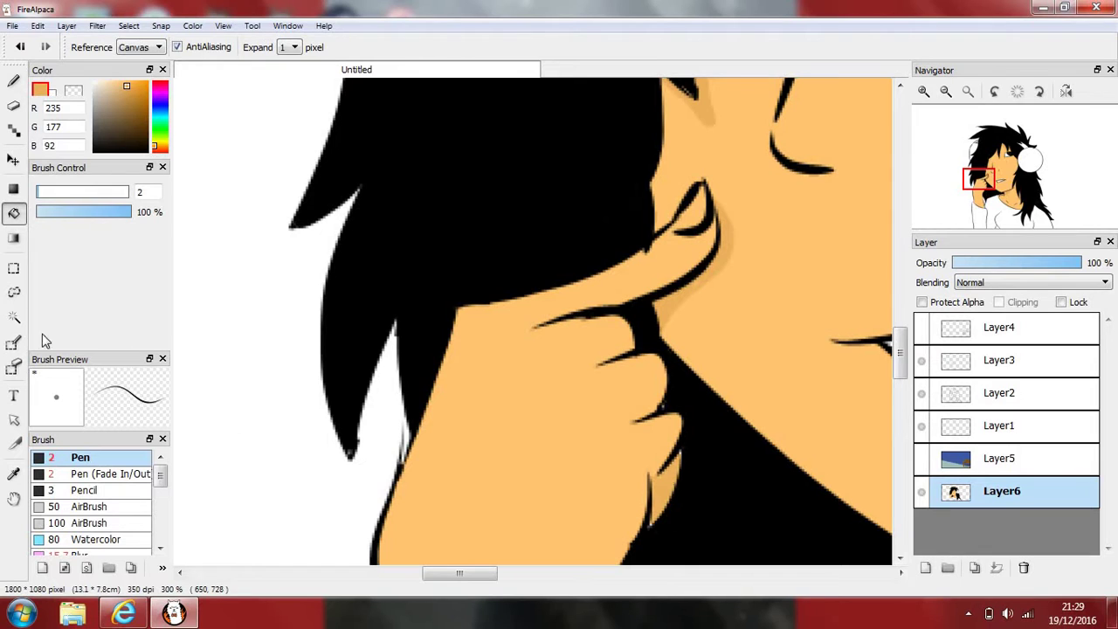
Set the colour to dark magenta (RGB 145, 0, 107) and fill the character's top and sleeves with the Bucket tool
click(14, 81)
scroll(793, 295, down, 5)
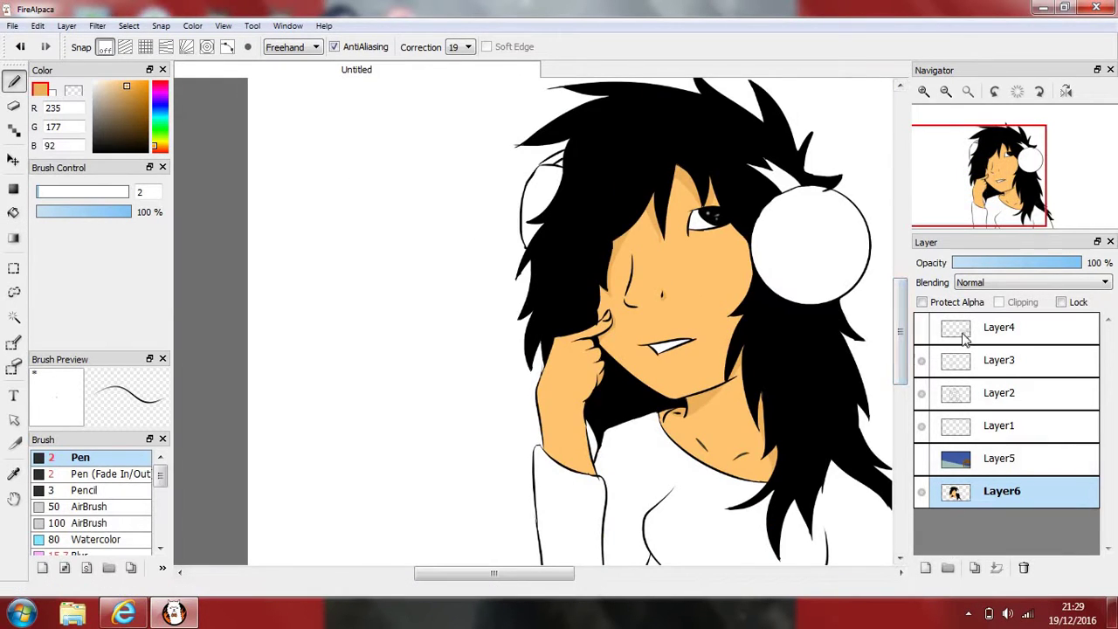
drag(153, 123, 153, 89)
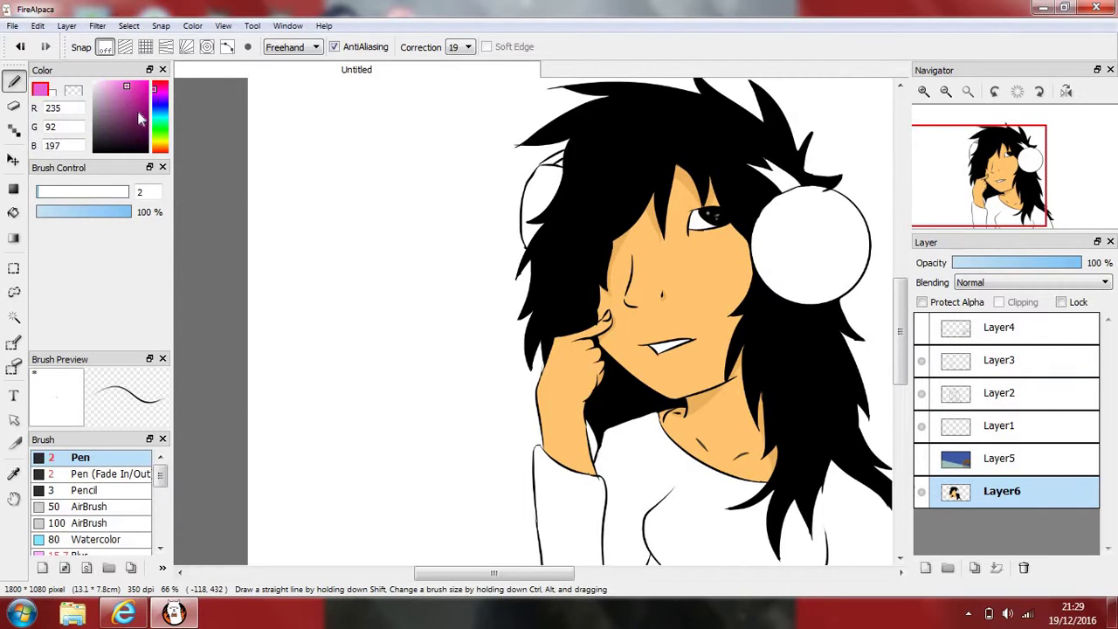
click(146, 111)
click(13, 213)
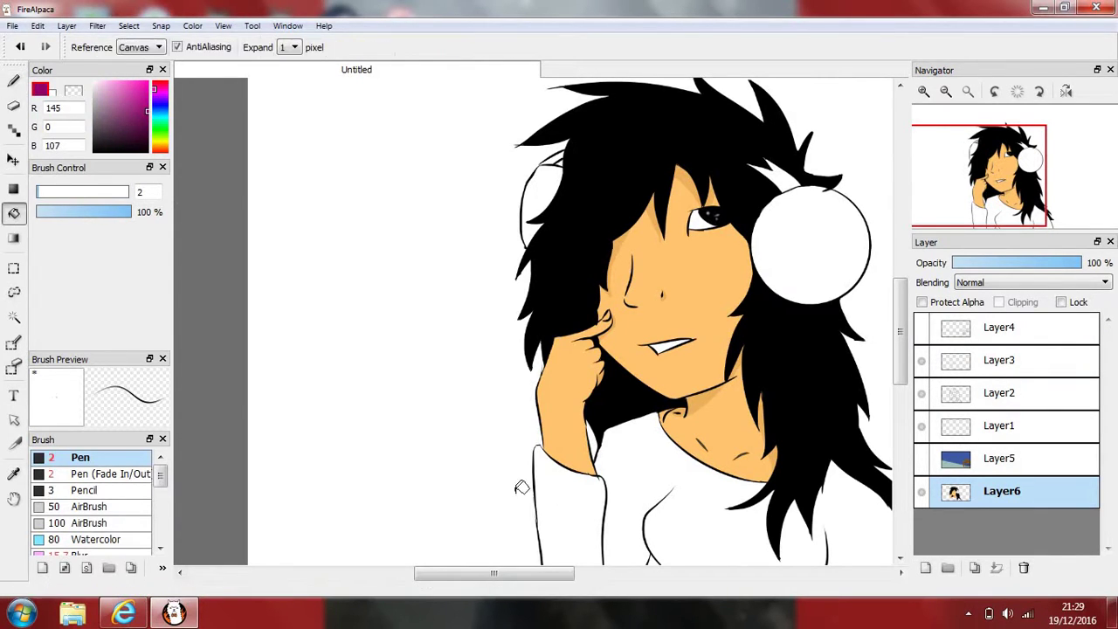
click(599, 502)
click(595, 504)
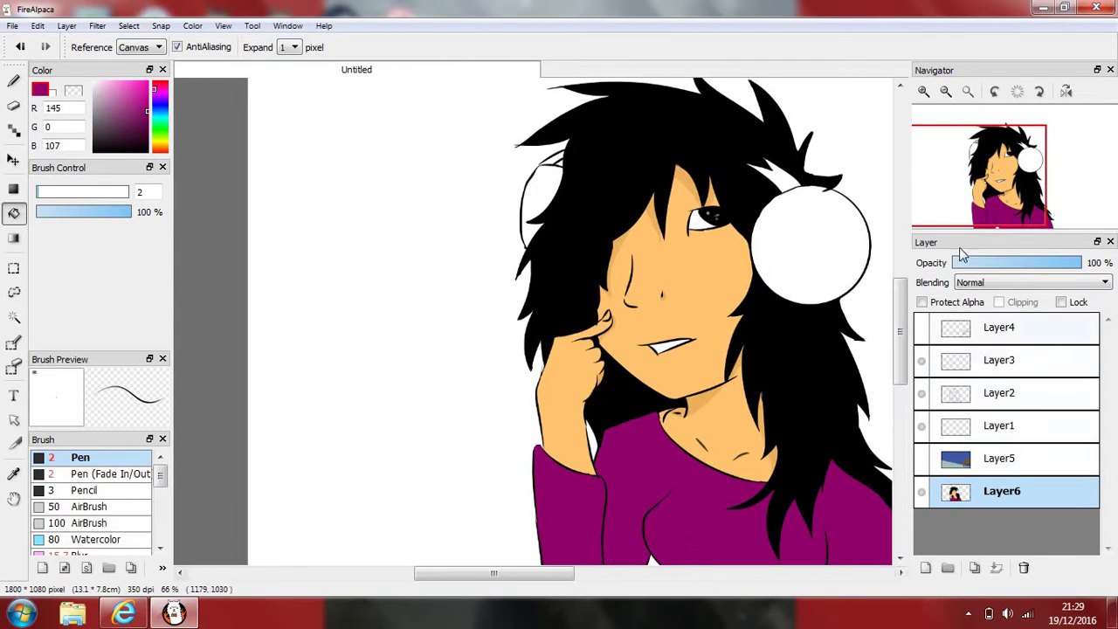
drag(984, 179, 1008, 215)
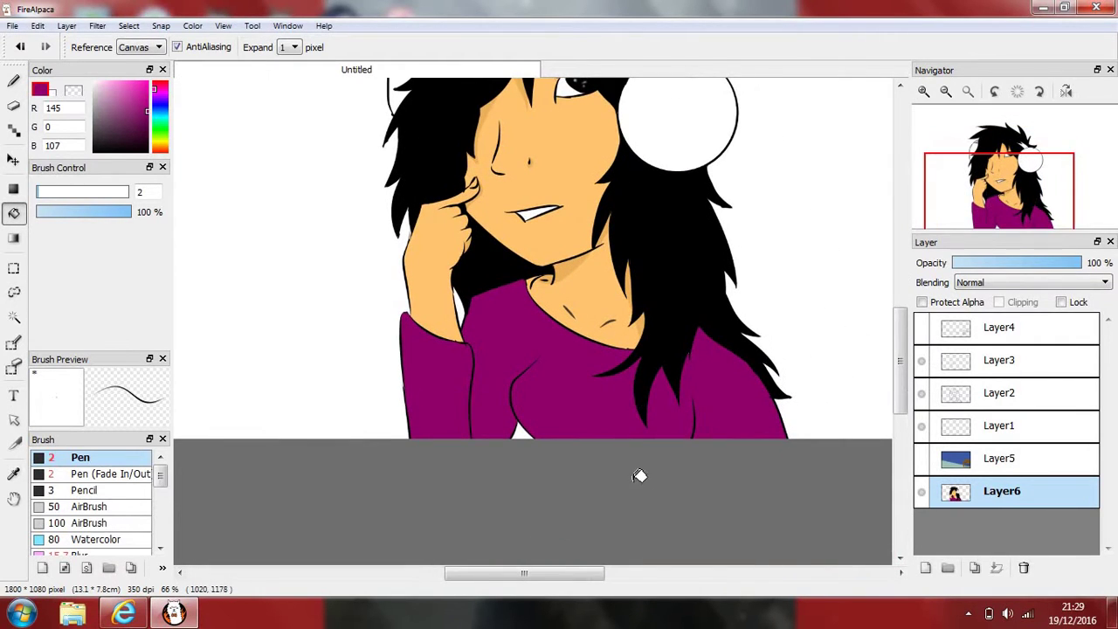
click(532, 434)
key(ctrl+z)
scroll(593, 376, up, 2)
scroll(603, 253, up, 2)
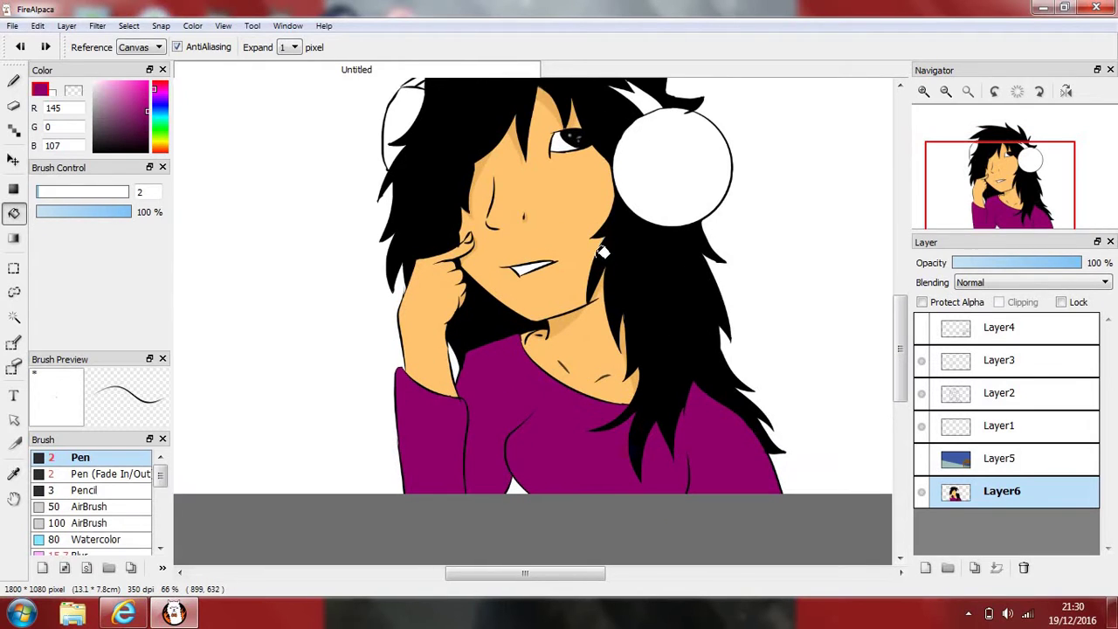
Set the colour to dark purple (RGB 96, 0, 71) and outline shadows on the top's shoulder, sleeve, folds and beneath the hair with the Pen
scroll(585, 260, up, 1)
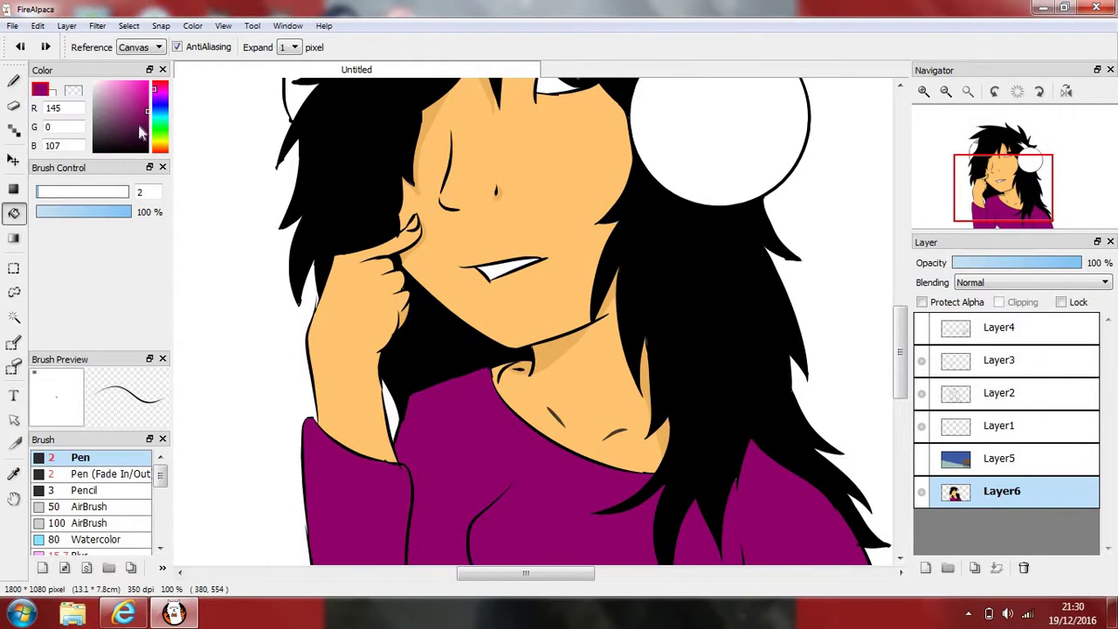
drag(139, 131, 147, 125)
click(13, 81)
scroll(450, 495, up, 1)
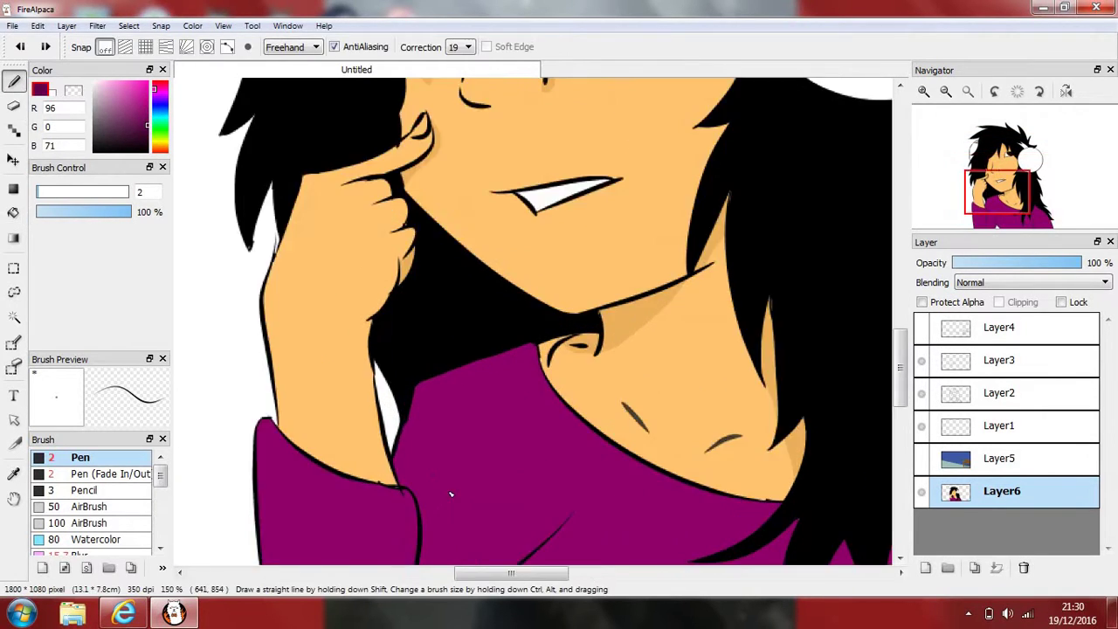
scroll(451, 494, down, 1)
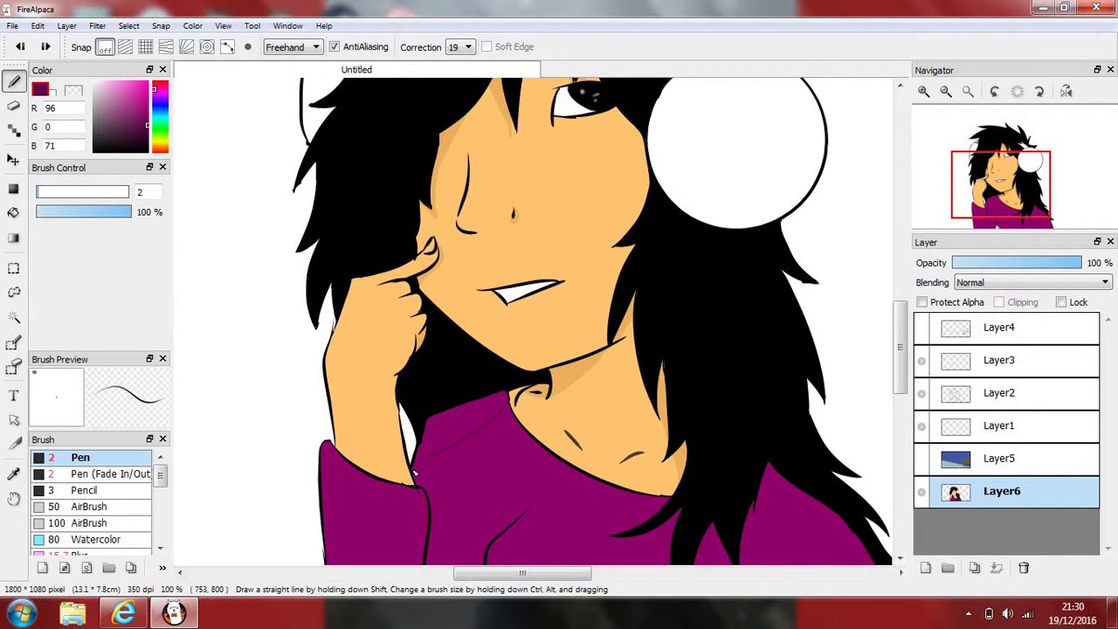
scroll(441, 497, down, 1)
scroll(443, 498, up, 5)
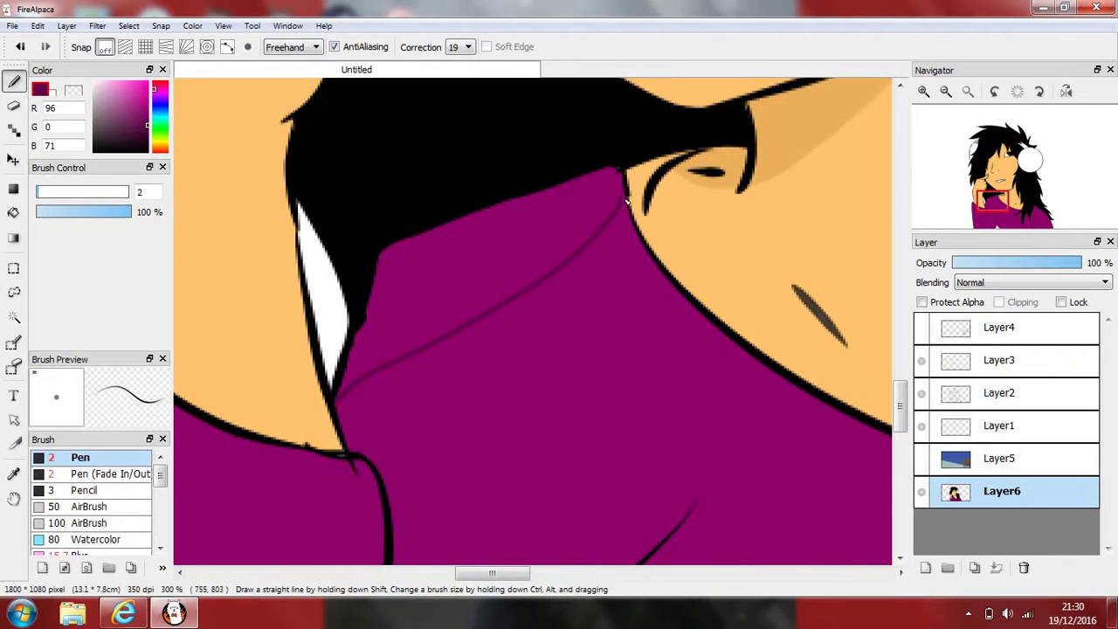
scroll(554, 370, down, 2)
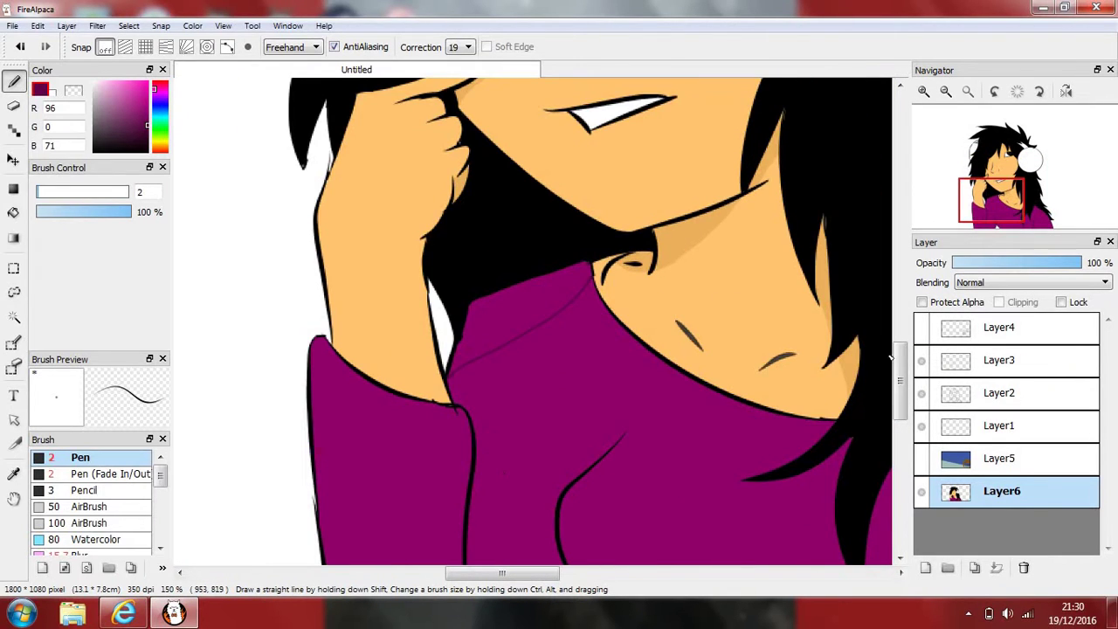
scroll(901, 381, down, 3)
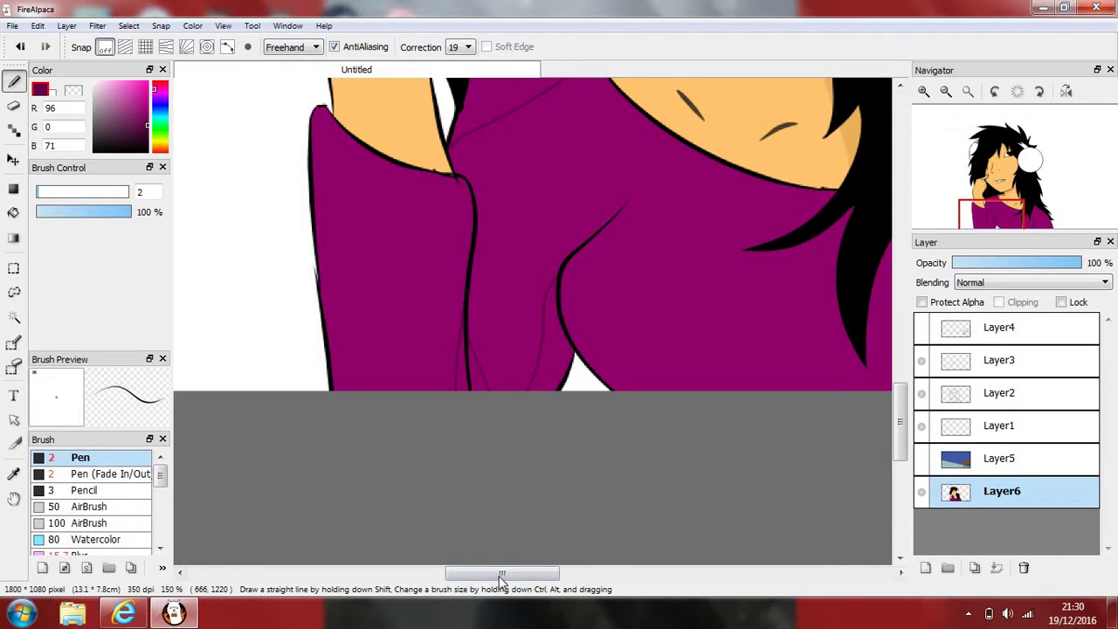
drag(502, 575, 561, 574)
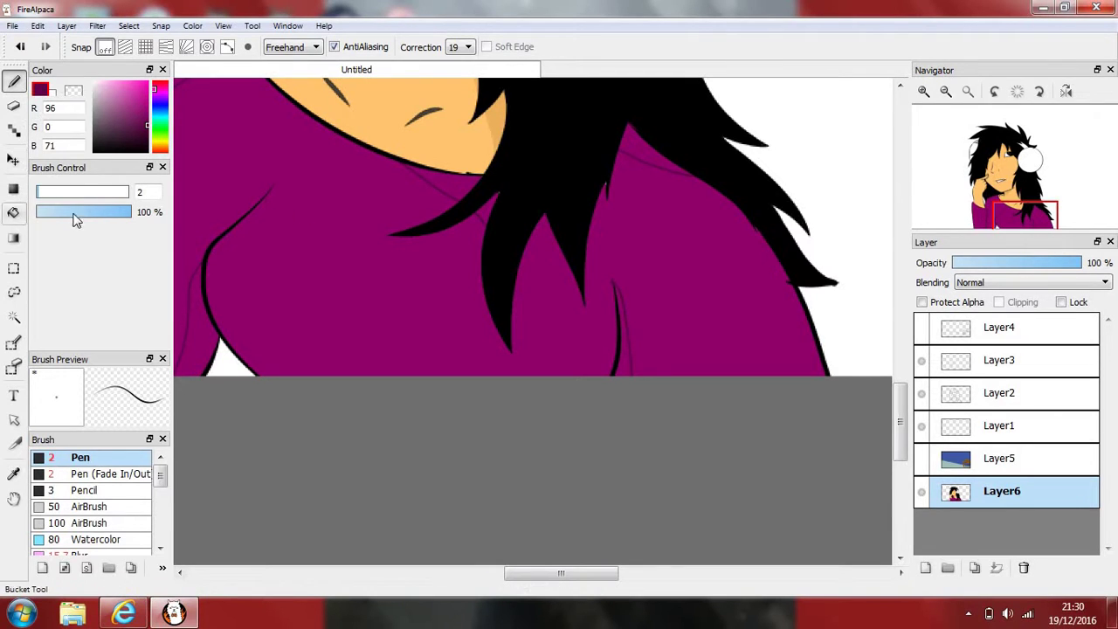
Fill the outlined shadow areas on the neckline, shoulders, sleeve and chest folds with dark purple using the Bucket tool
click(13, 213)
click(456, 181)
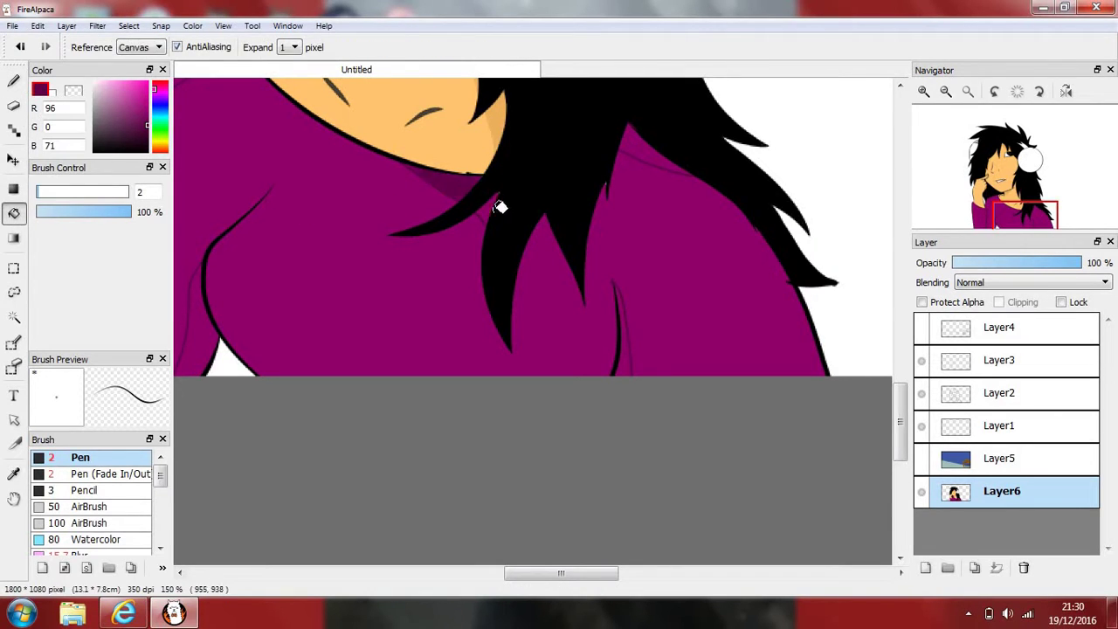
click(660, 152)
click(623, 365)
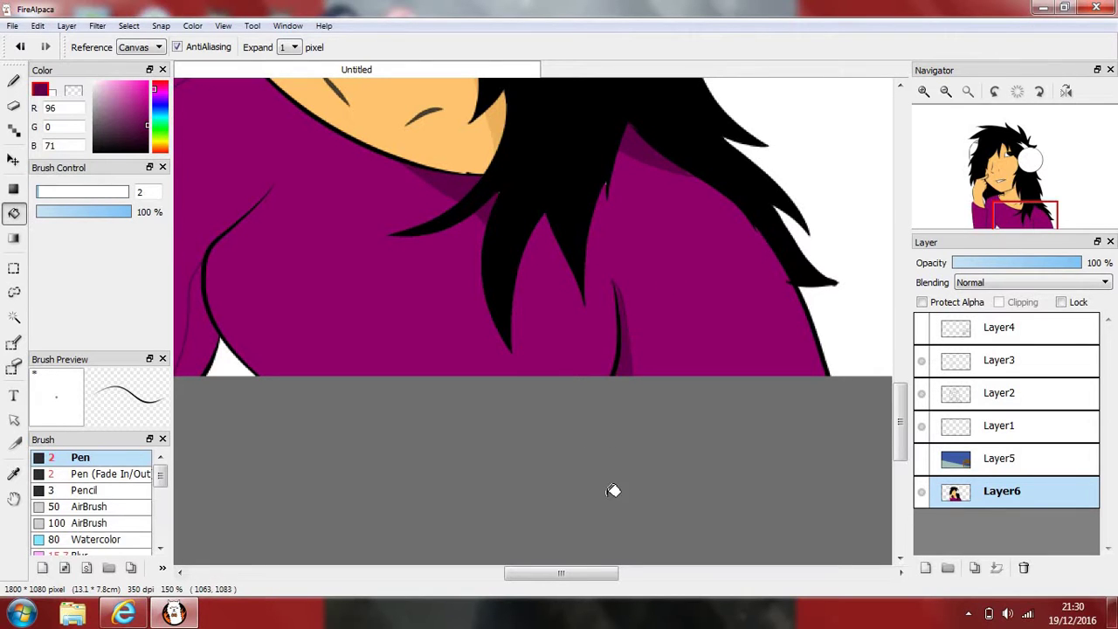
drag(556, 577, 507, 576)
click(472, 341)
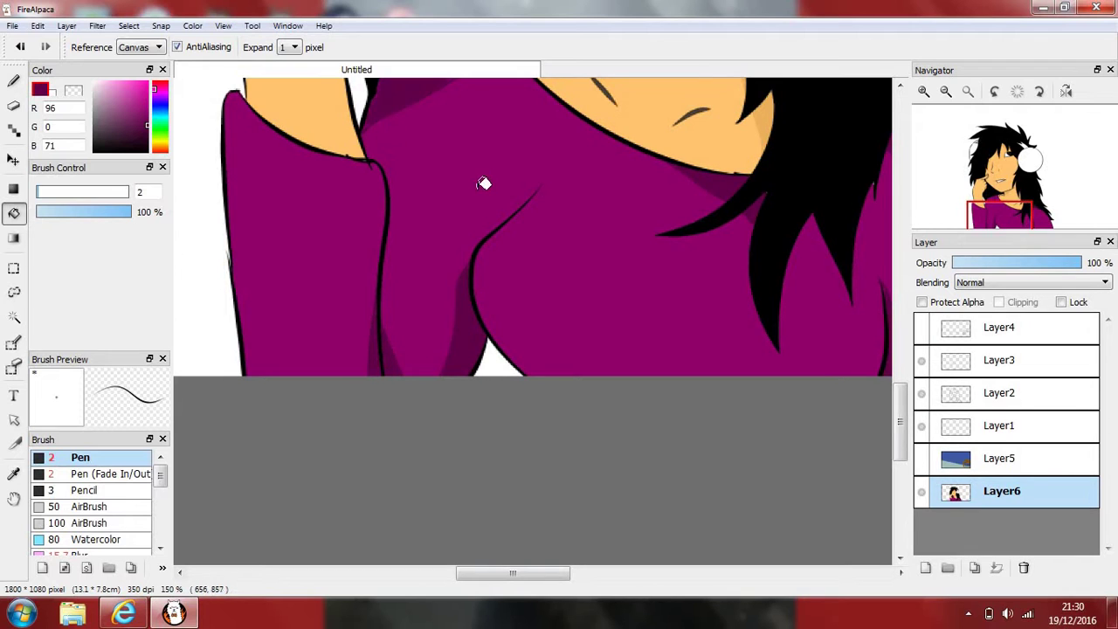
scroll(484, 184, down, 2)
scroll(512, 295, up, 2)
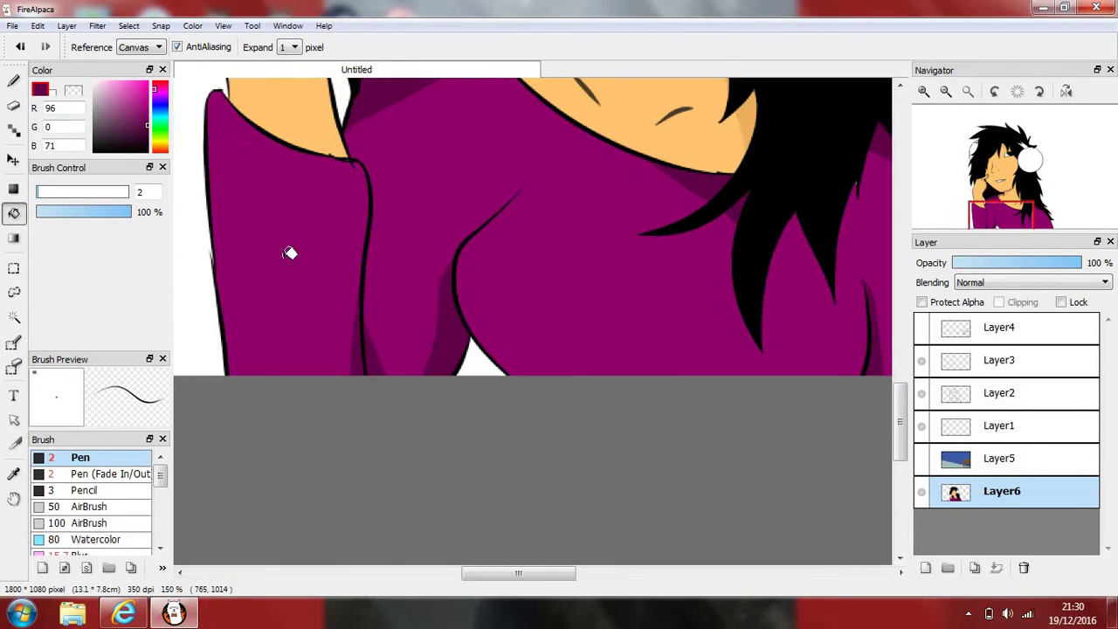
Touch up the edges and tips of the top's dark purple shadows along the folds and hair strands with the Pen
click(14, 82)
scroll(434, 308, up, 2)
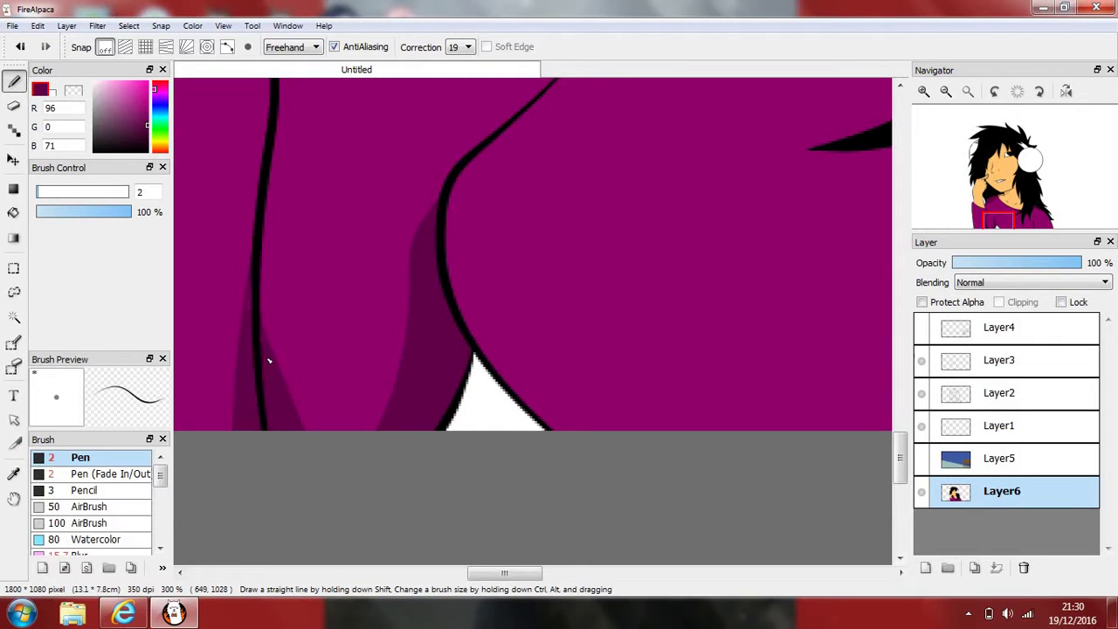
scroll(612, 236, right, 5)
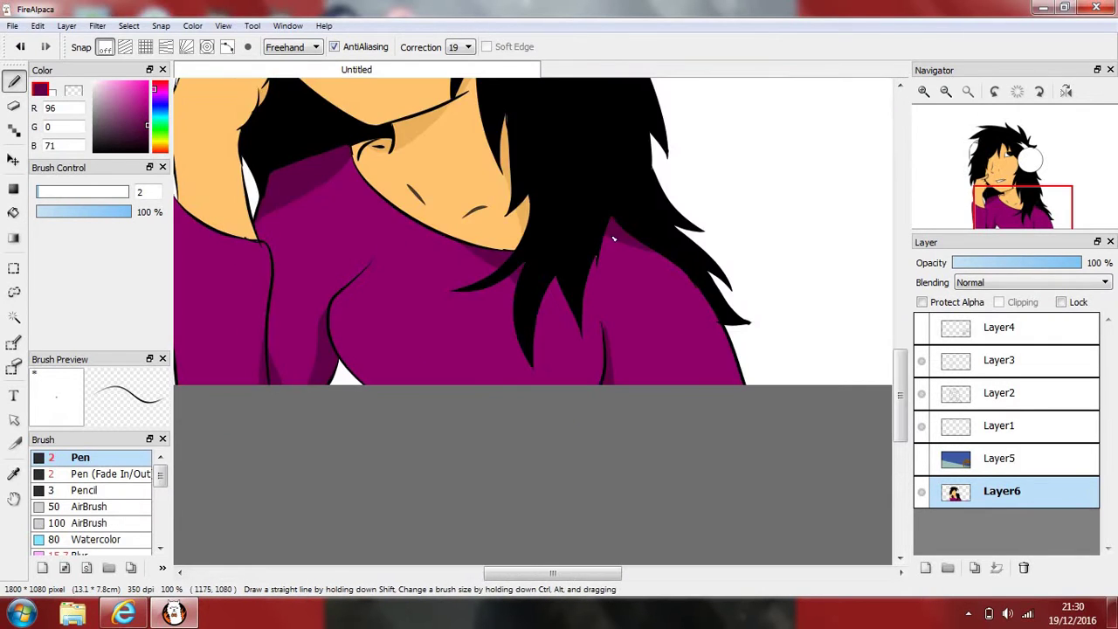
scroll(617, 250, up, 4)
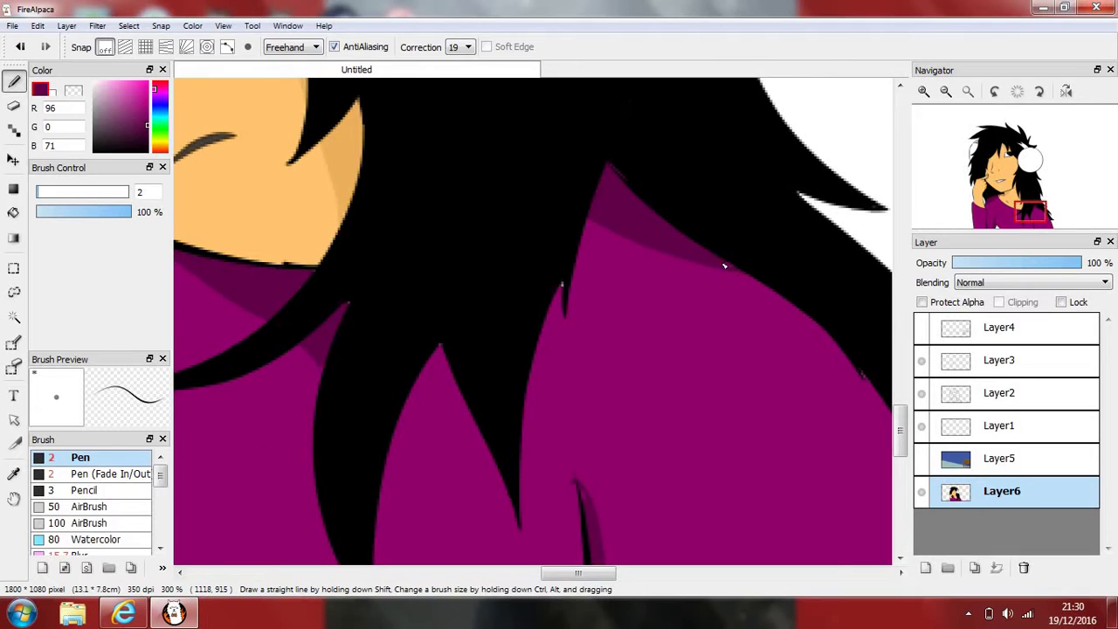
scroll(664, 376, down, 2)
scroll(603, 494, right, 2)
scroll(564, 533, down, 1)
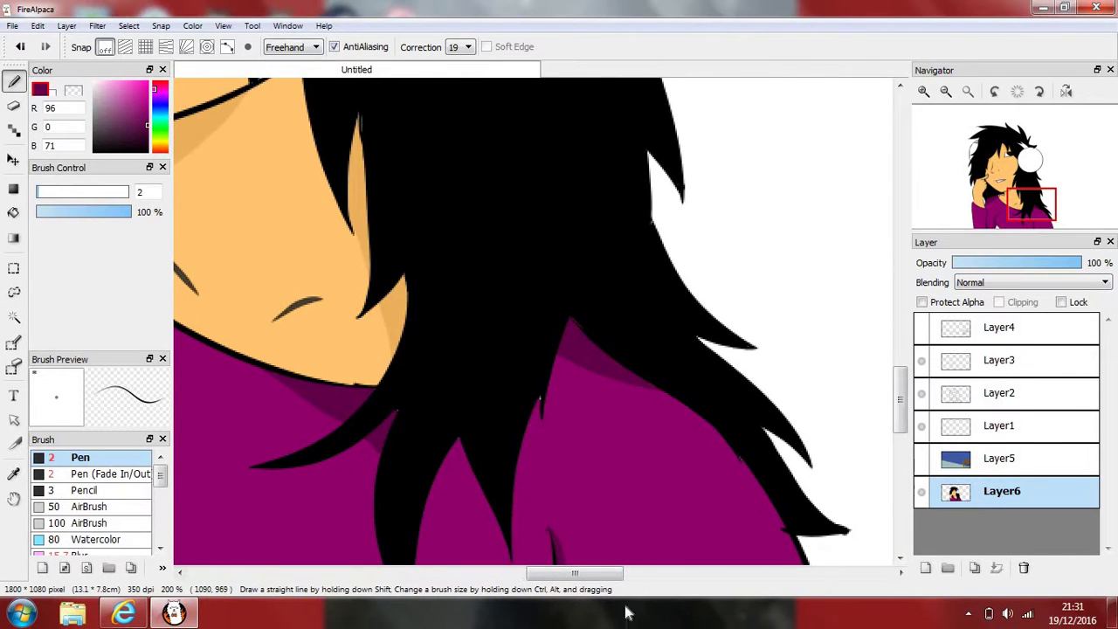
scroll(524, 516, left, 4)
scroll(535, 476, down, 1)
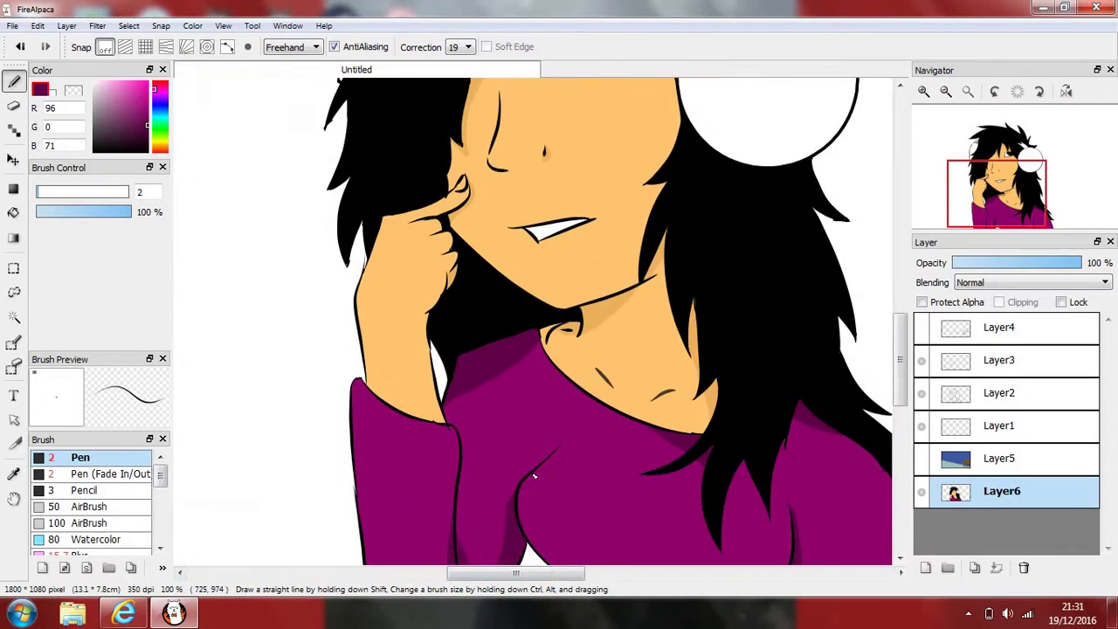
Set the colour to grey (RGB 111, 111, 111) and fill both headphone ear cups and the headband sections with the Bucket tool
scroll(534, 476, down, 2)
scroll(670, 210, up, 2)
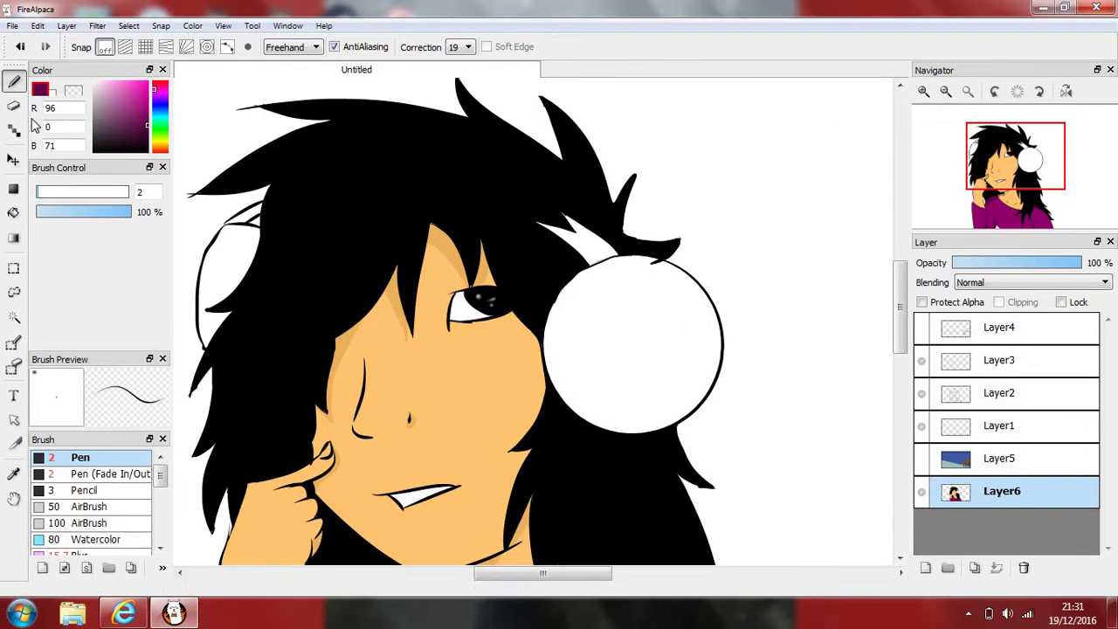
mouse_move(108, 127)
mouse_down()
mouse_move(96, 109)
mouse_move(94, 121)
mouse_up()
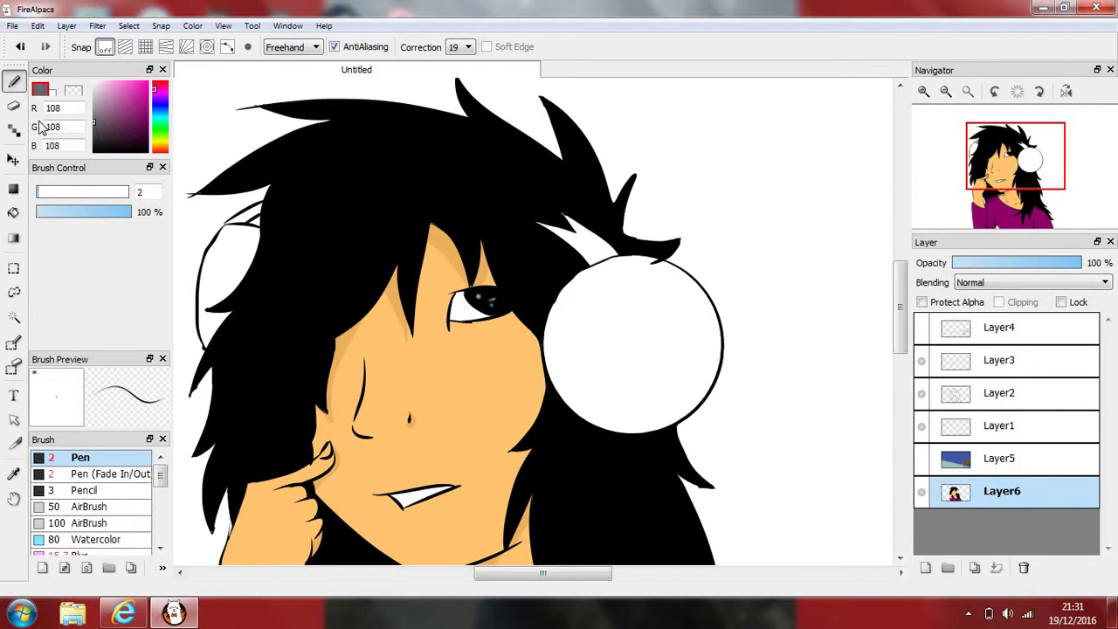
click(13, 213)
click(648, 354)
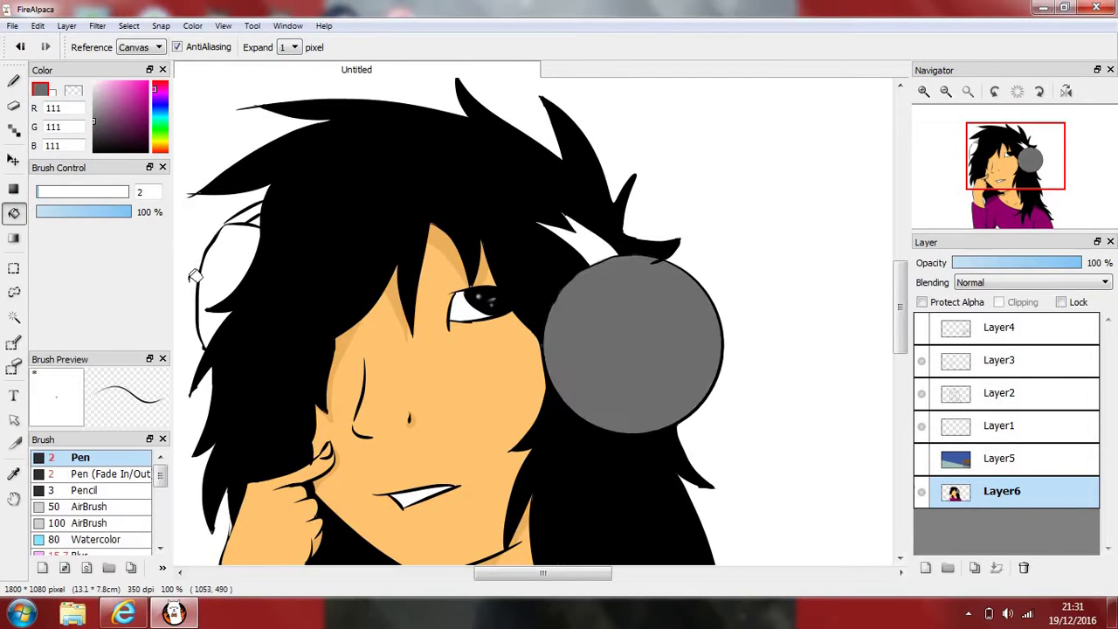
click(243, 236)
click(252, 215)
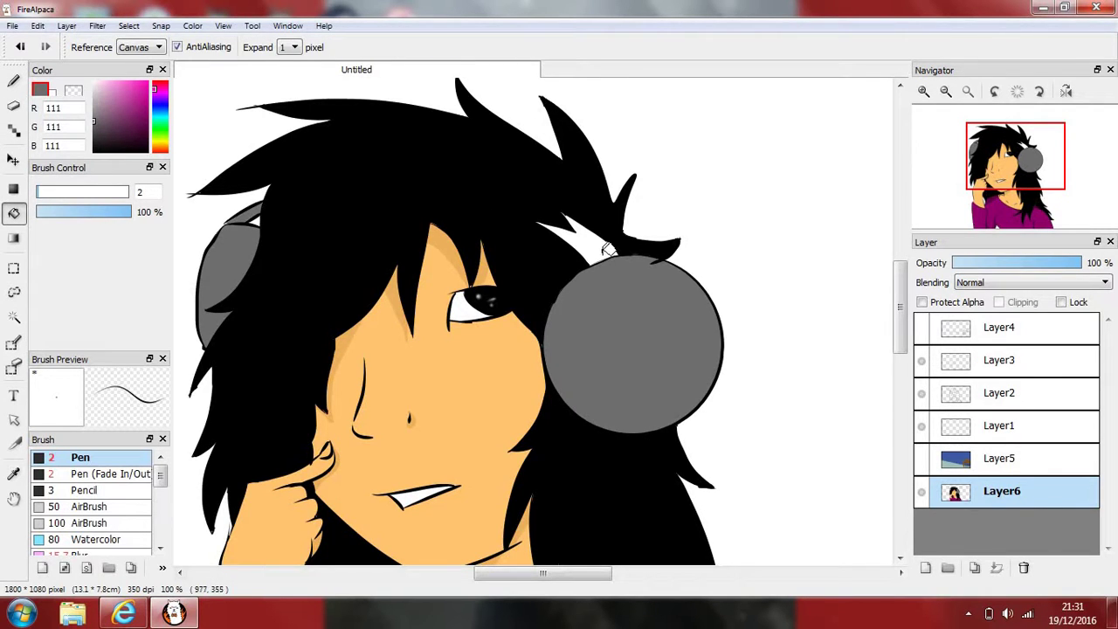
click(609, 250)
Touch up unfilled spots on the headband and the ear cup edges in grey with the Pen
click(13, 81)
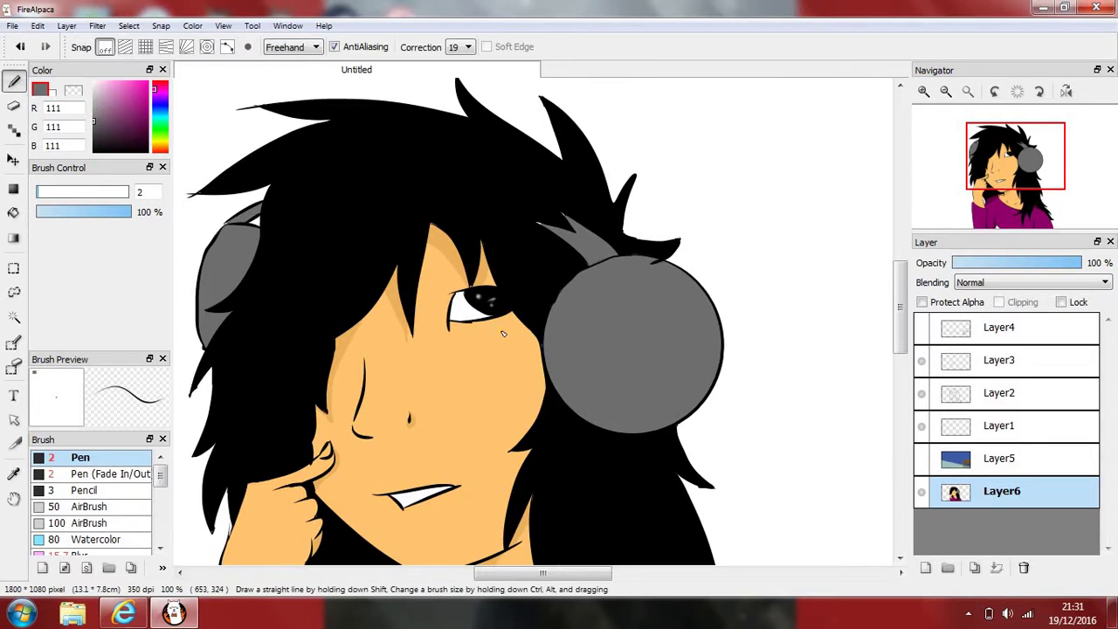
scroll(504, 334, up, 2)
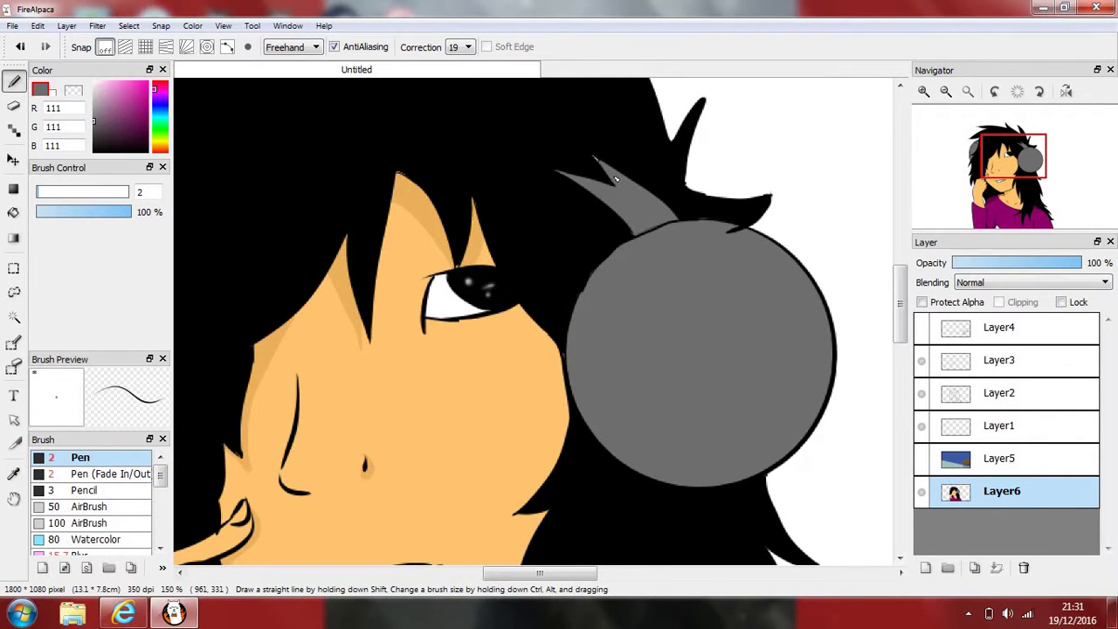
drag(545, 576, 478, 576)
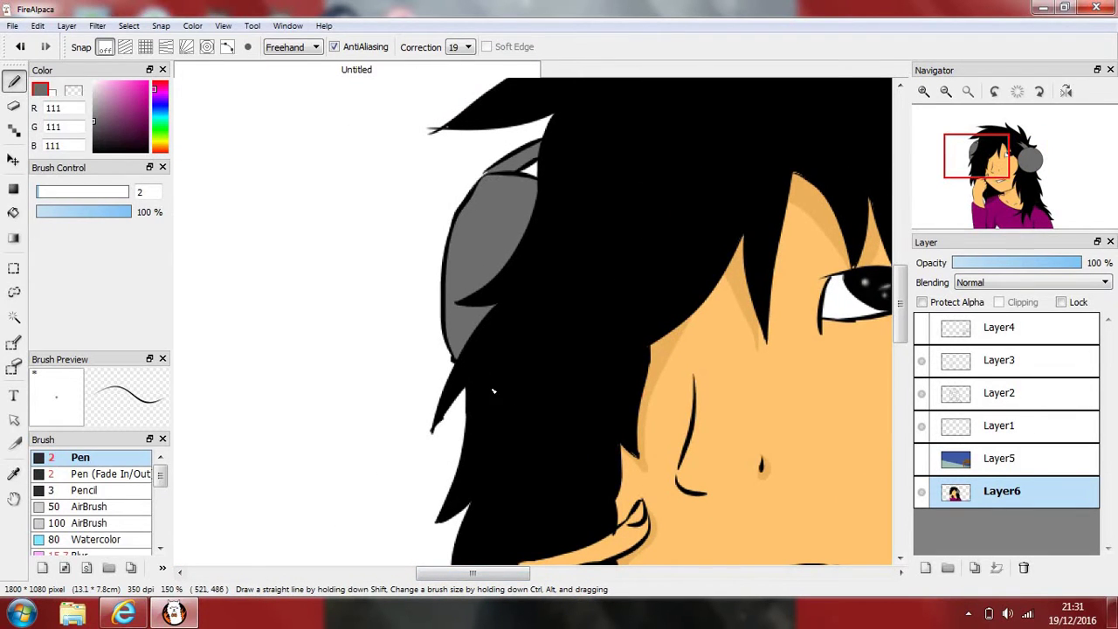
scroll(493, 391, down, 2)
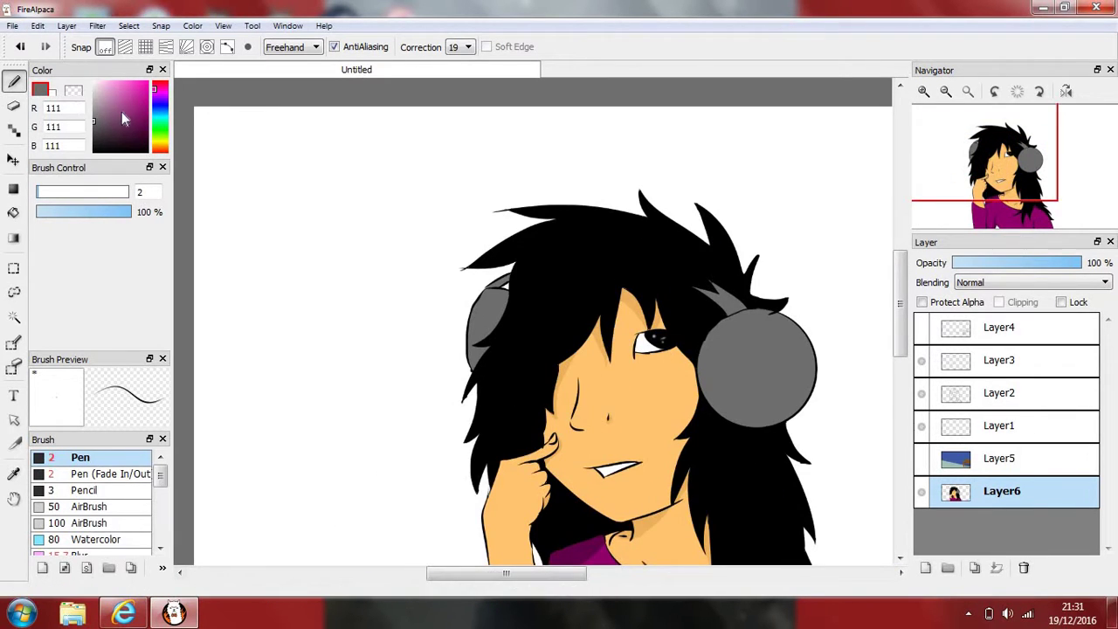
drag(105, 116, 93, 93)
key(e)
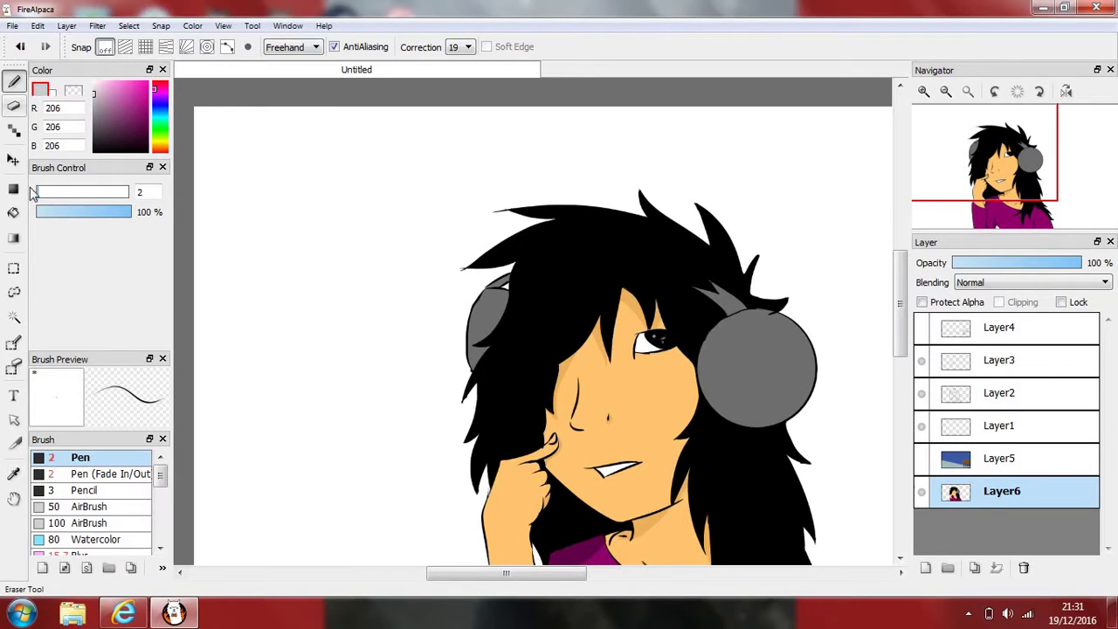
click(13, 81)
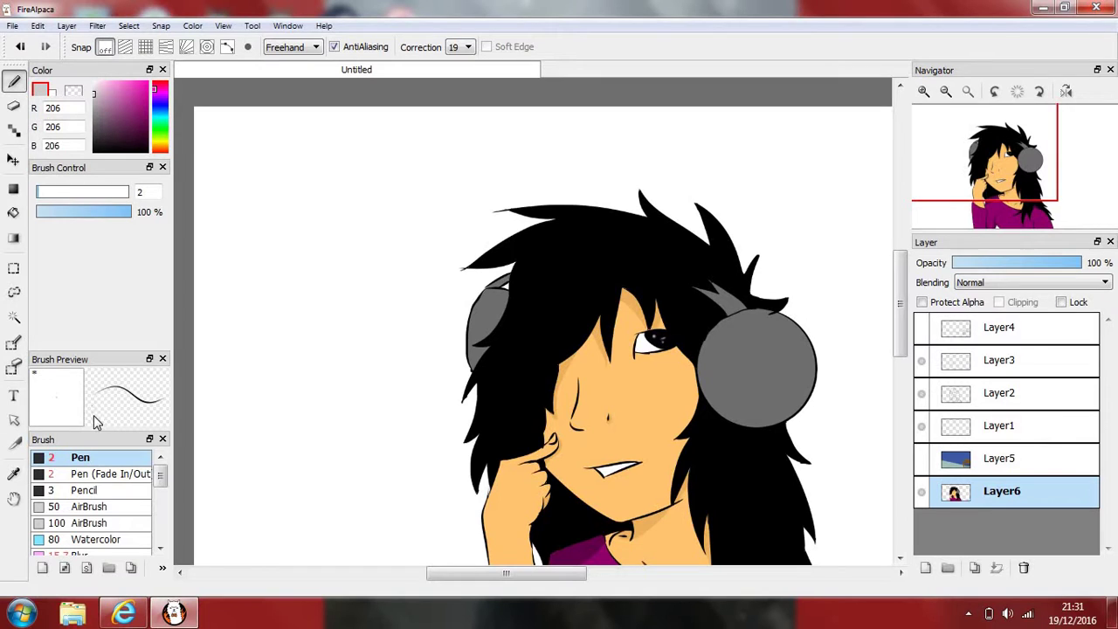
scroll(794, 357, up, 3)
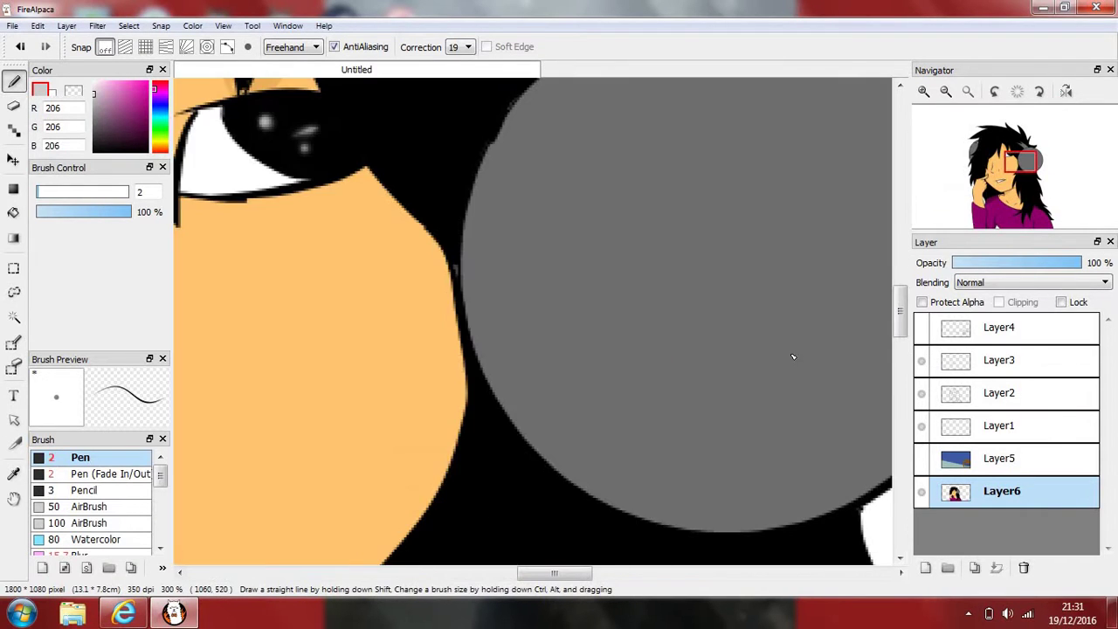
scroll(792, 448, down, 1)
scroll(792, 448, down, 1)
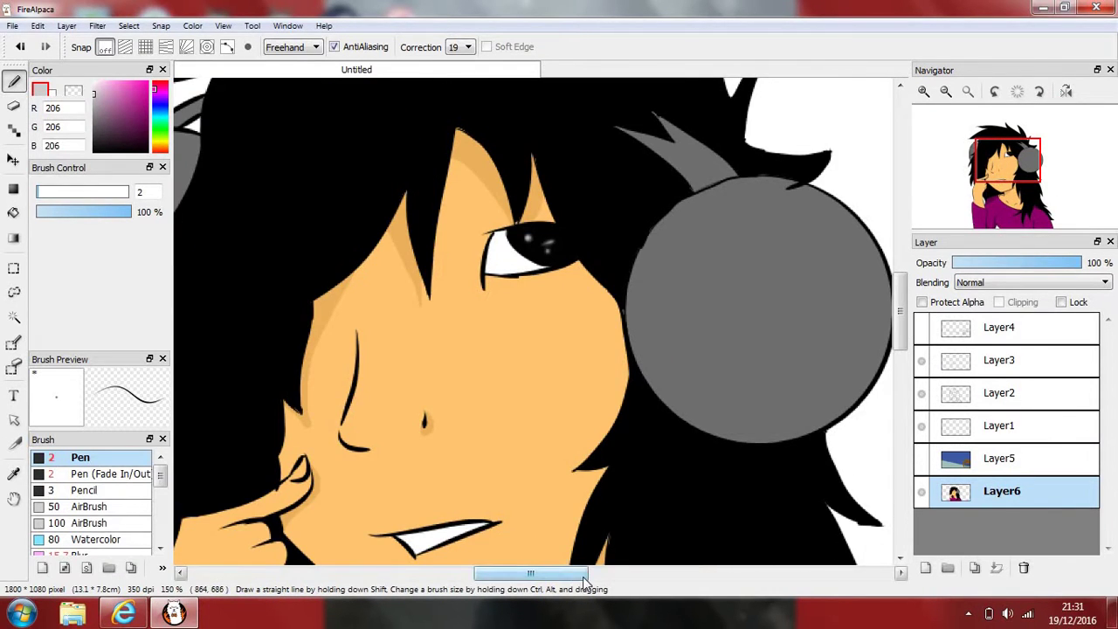
Set the colour to black and draw two joined straight sides of a tilted square on the large ear cup with the Pen
drag(553, 573, 589, 572)
drag(106, 113, 95, 166)
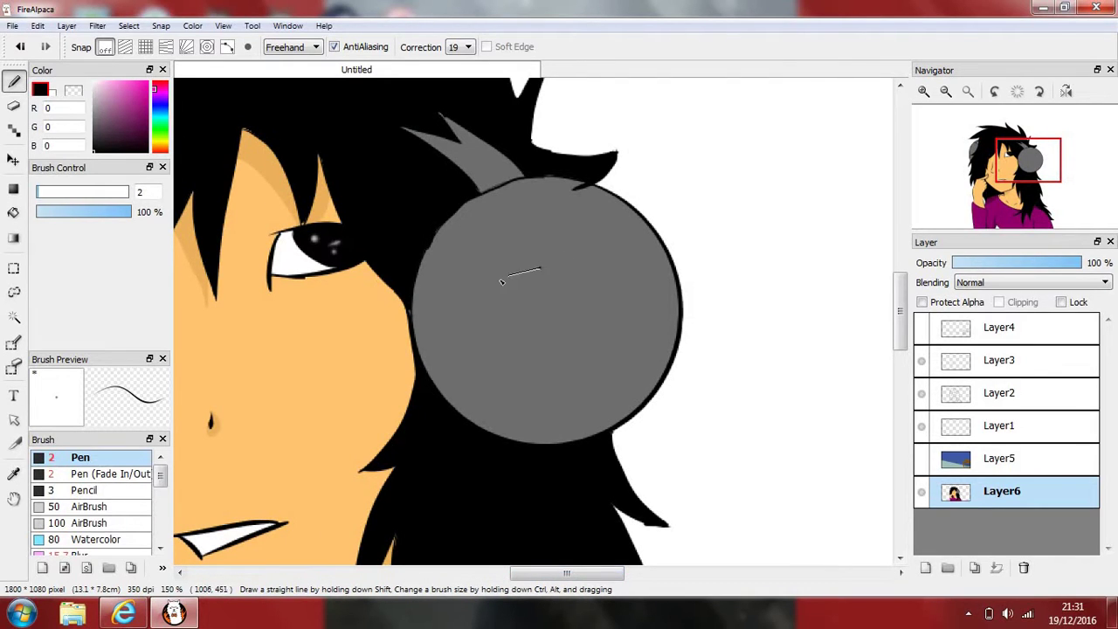
mouse_move(540, 269)
mouse_down()
mouse_move(499, 287)
mouse_move(528, 344)
mouse_move(580, 326)
mouse_up()
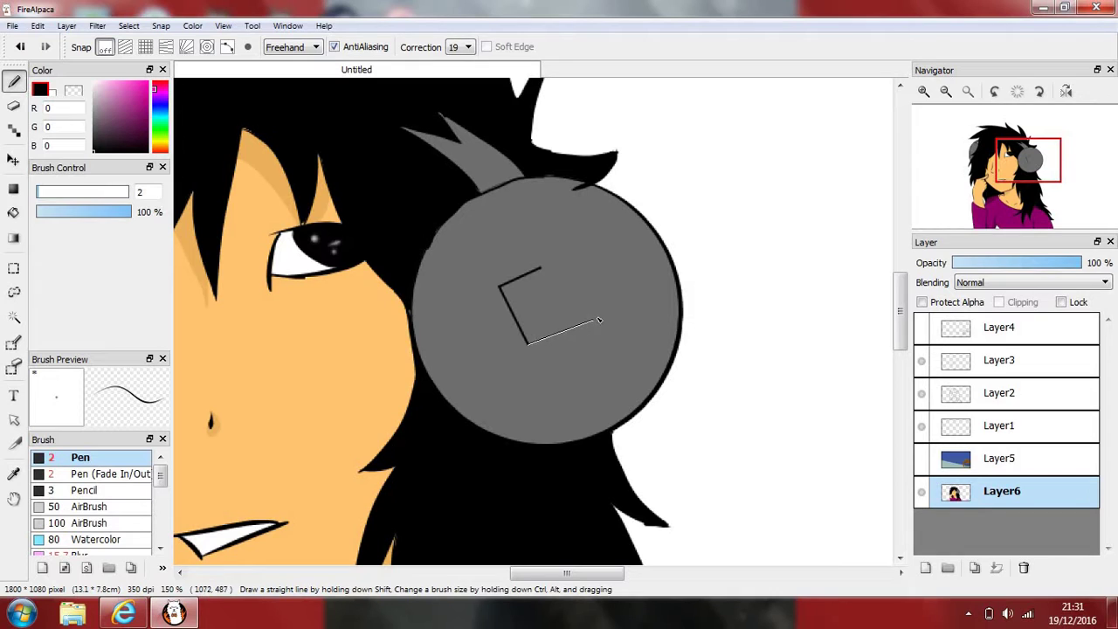
shift+click(598, 318)
shift+click(565, 258)
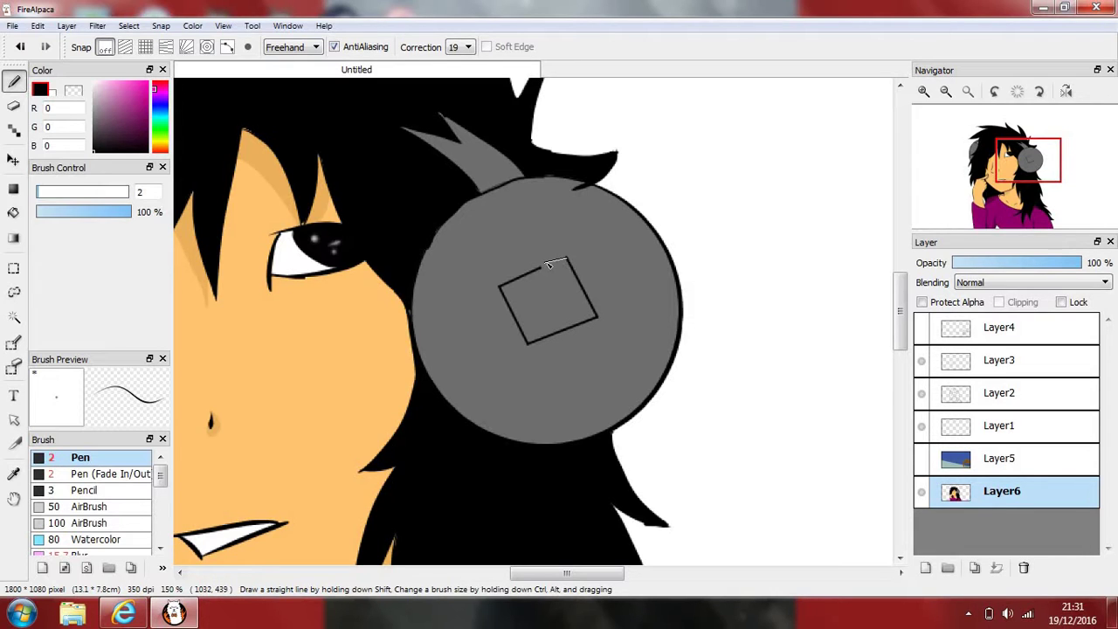
shift+click(551, 264)
key(ctrl+z)
key(ctrl+z)
key(ctrl+z)
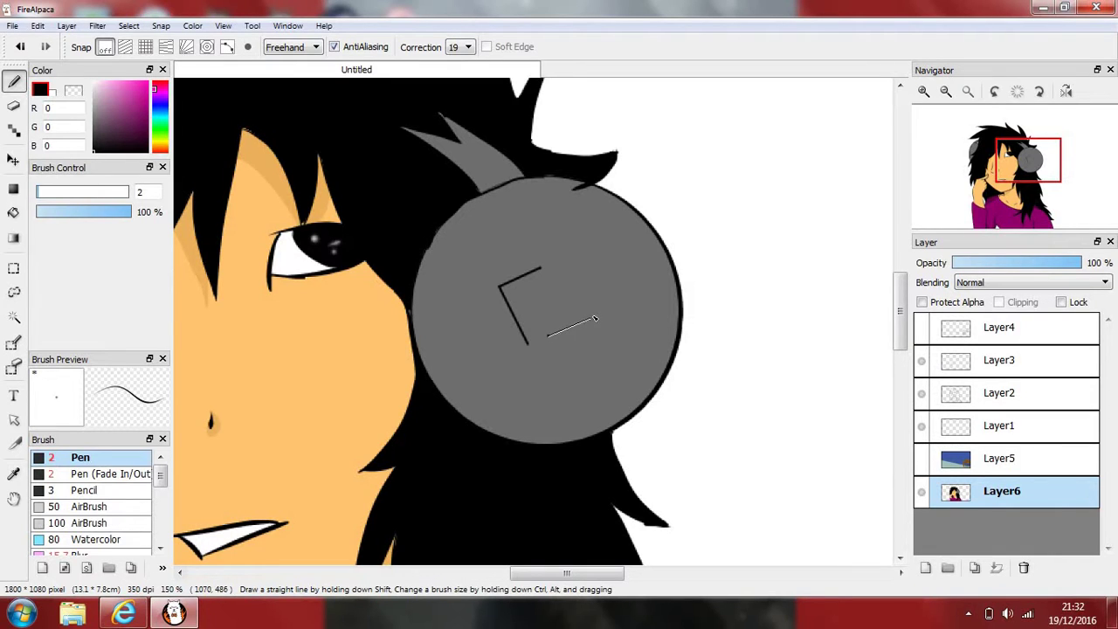
Draw the other two joined straight sides of the tilted square on the ear cup, leaving gaps at two opposite corners
shift+click(594, 317)
shift+click(564, 262)
Set the Pen size to 4 and draw a short straight black stroke across the upper gap of the tilted square
scroll(572, 318, up, 2)
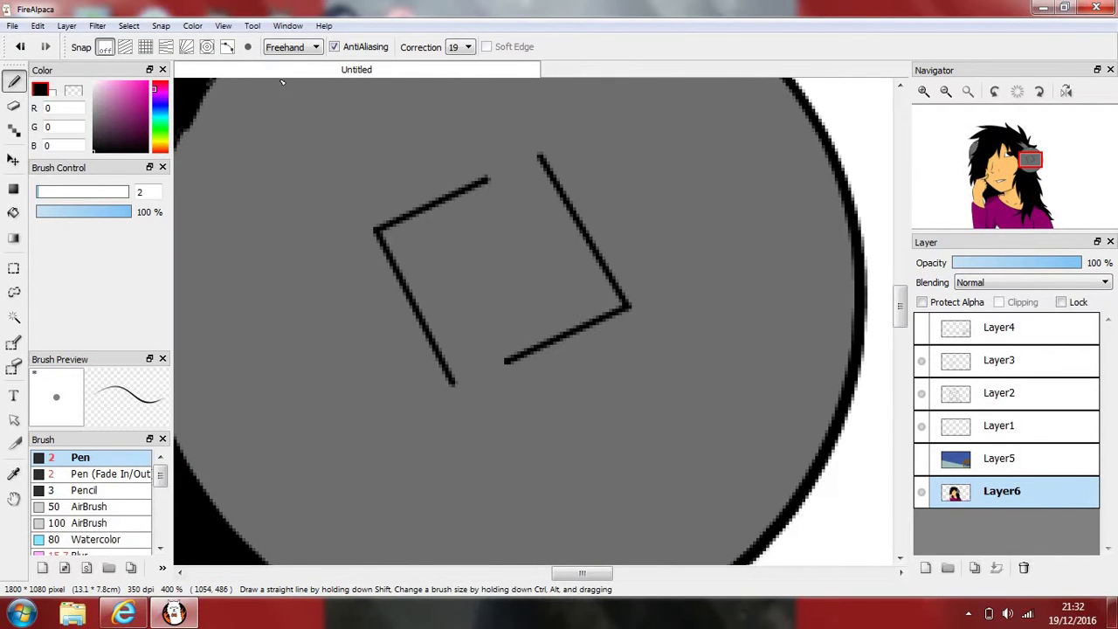
double_click(149, 191)
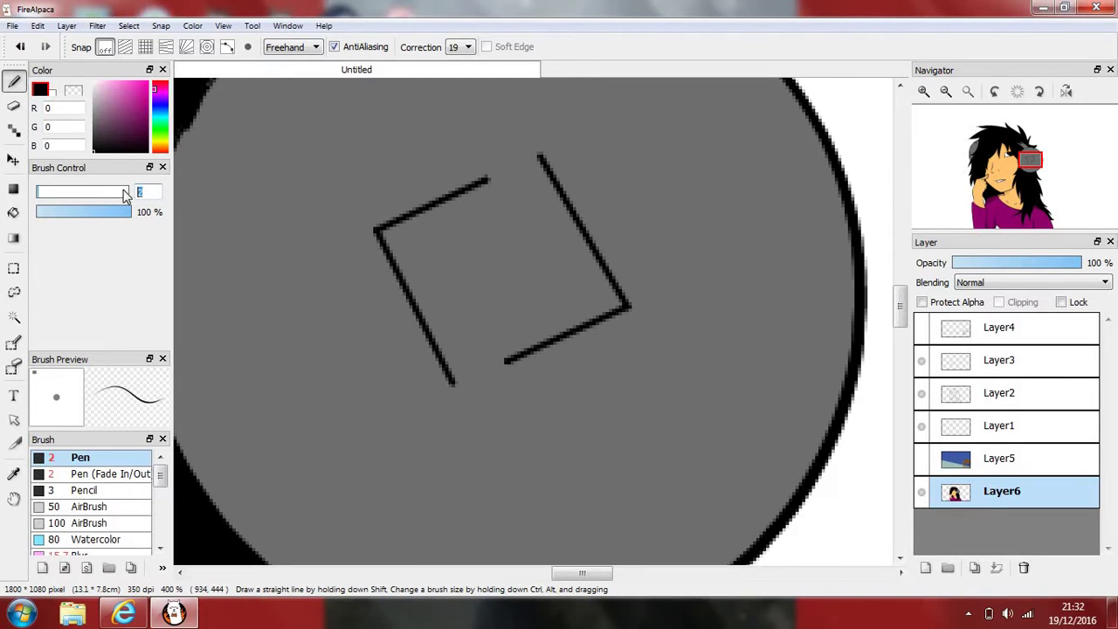
text(4)
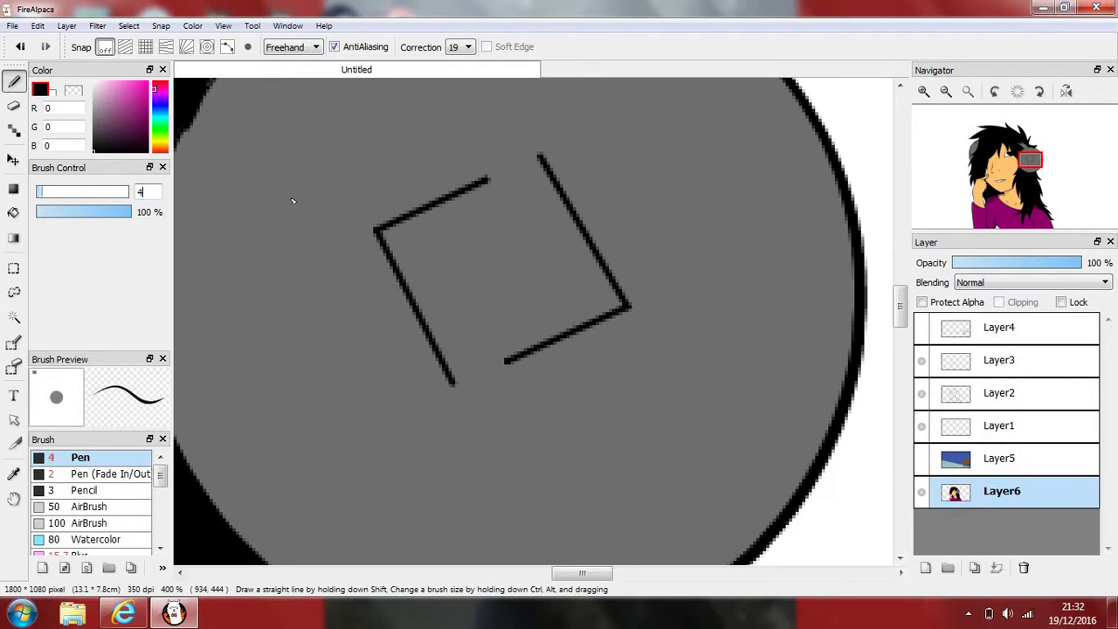
click(501, 178)
shift+click(530, 167)
mouse_move(500, 180)
mouse_down()
mouse_move(502, 270)
mouse_move(467, 349)
mouse_move(467, 377)
mouse_move(499, 364)
mouse_move(498, 339)
mouse_move(538, 268)
mouse_move(528, 163)
mouse_up()
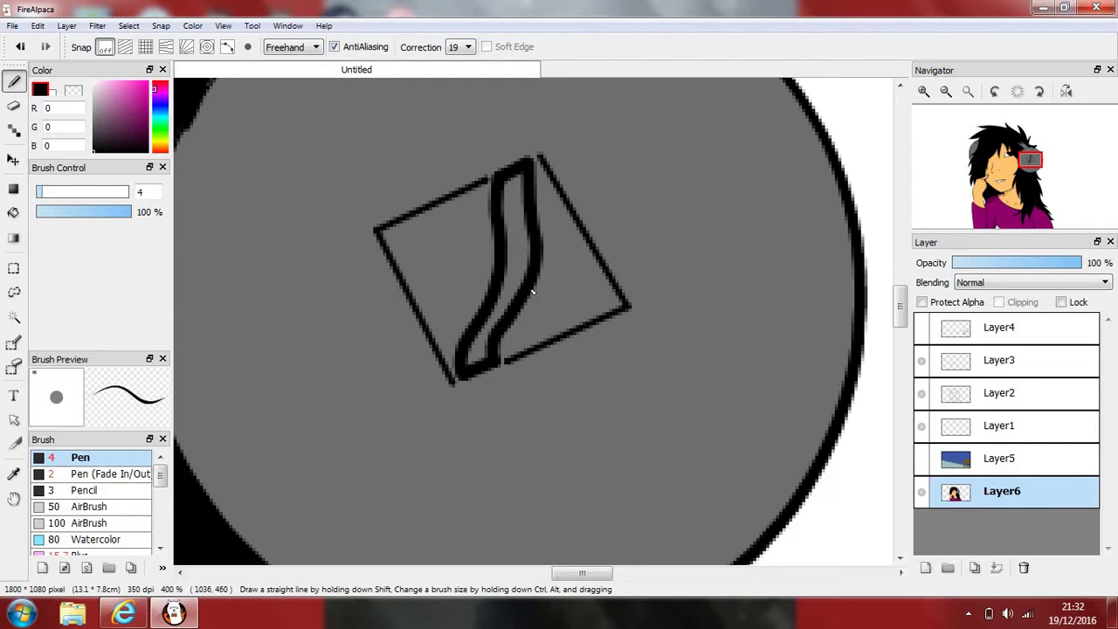
key(ctrl+z)
key(ctrl+z)
key(ctrl+z)
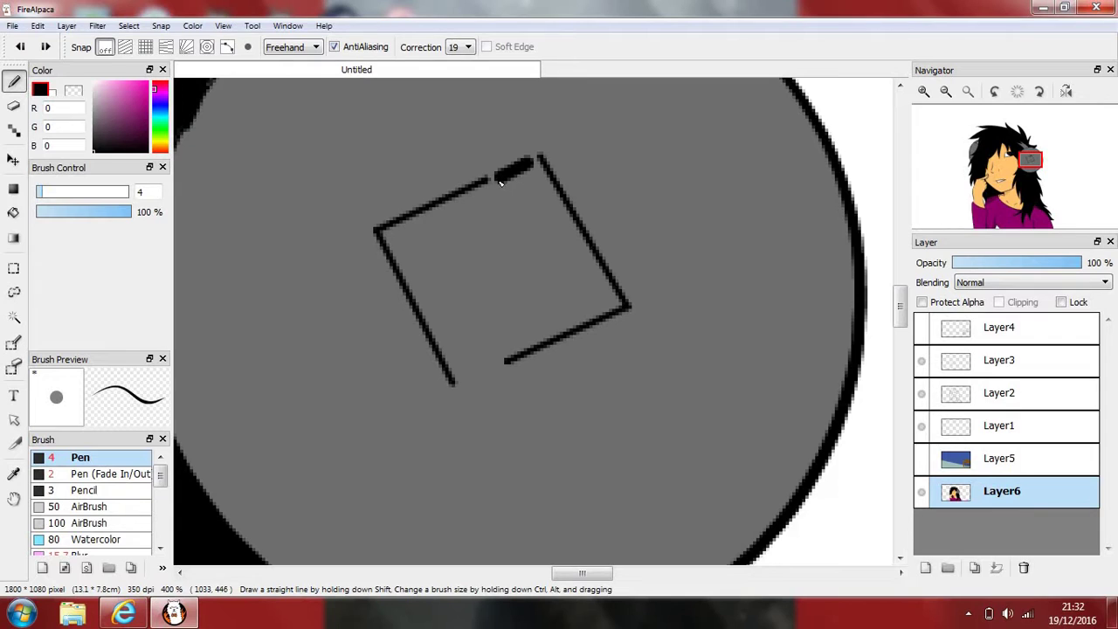
mouse_move(500, 182)
mouse_down()
mouse_move(492, 254)
mouse_move(458, 314)
mouse_move(461, 374)
mouse_up()
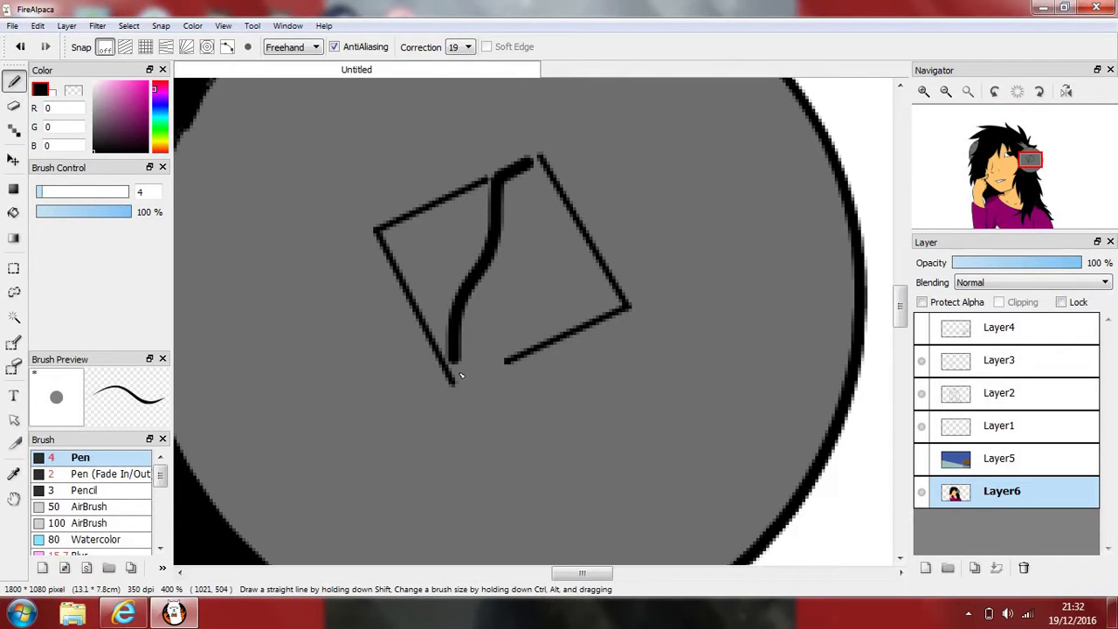
key(ctrl+z)
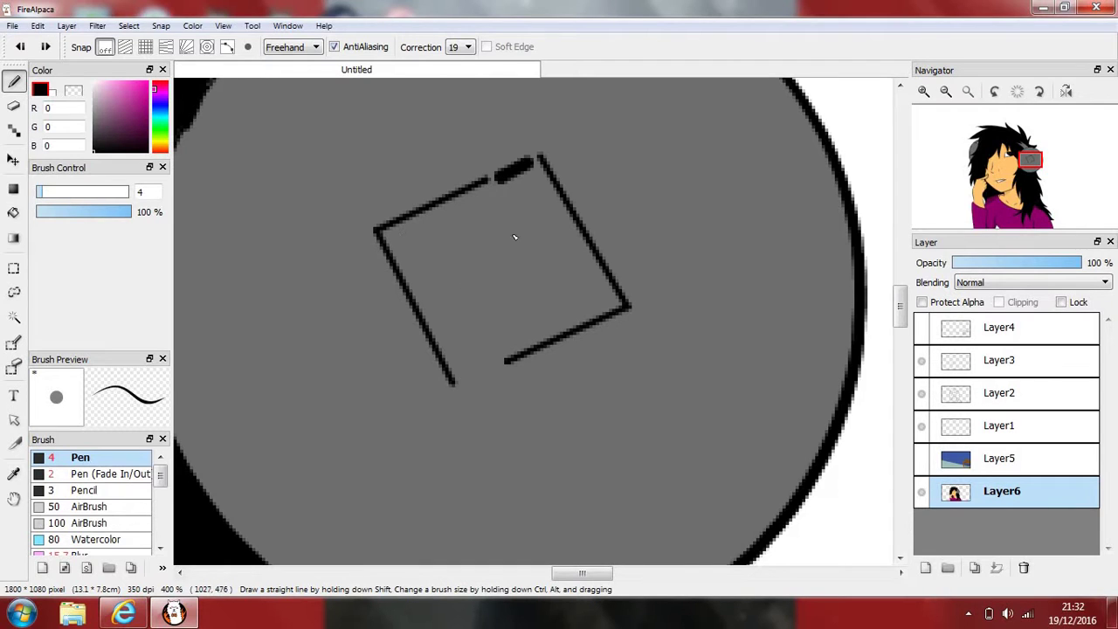
Outline a wavy band through the square from the upper gap to the lower gap and fill it black with the Bucket tool
mouse_move(533, 167)
mouse_down()
mouse_move(531, 244)
mouse_move(486, 378)
mouse_up()
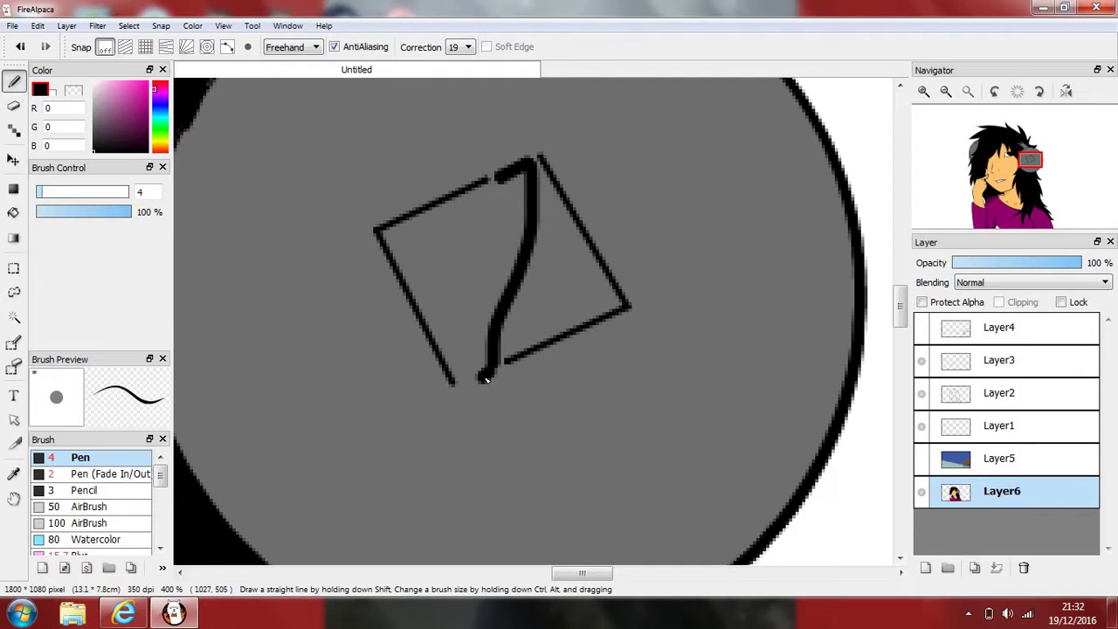
key(ctrl+z)
mouse_move(498, 365)
mouse_down()
mouse_move(470, 380)
mouse_move(473, 313)
mouse_move(497, 252)
mouse_move(505, 184)
mouse_up()
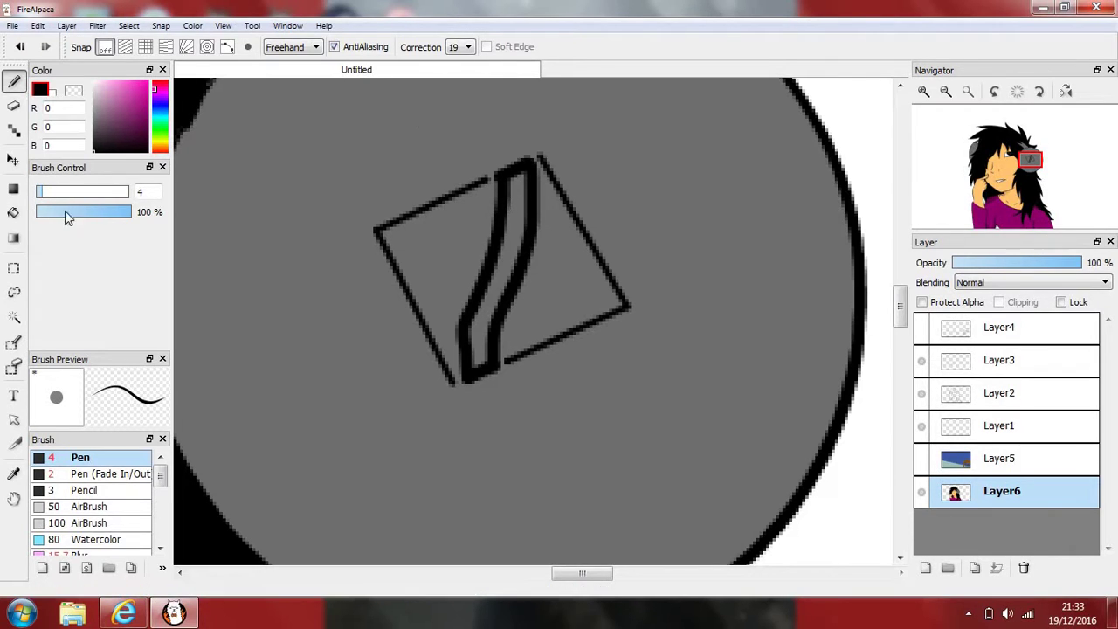
click(13, 212)
click(520, 242)
scroll(520, 262, down, 5)
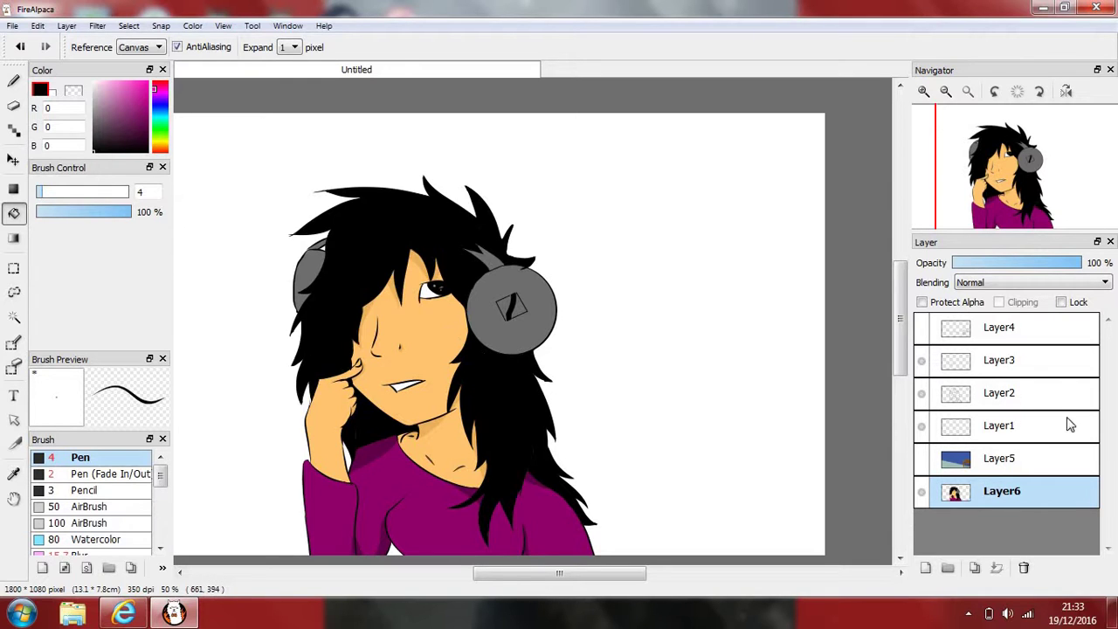
Show Layer5 and Layer4, and reorder the stack so Layer6 sits above Layer5 with Layer4 between them
click(922, 459)
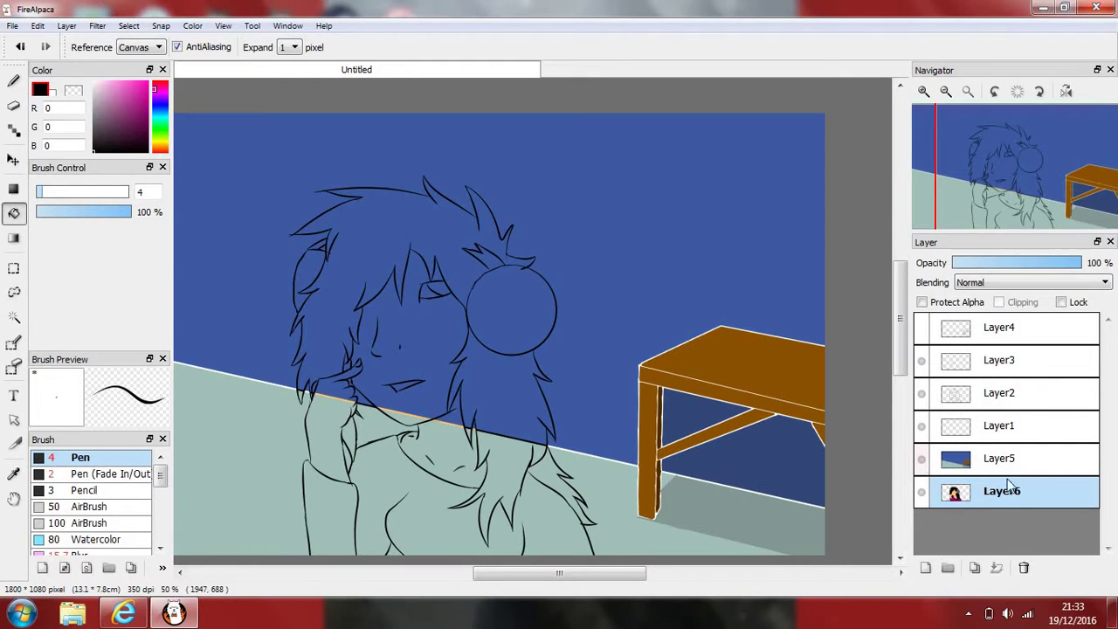
drag(1012, 497, 1012, 453)
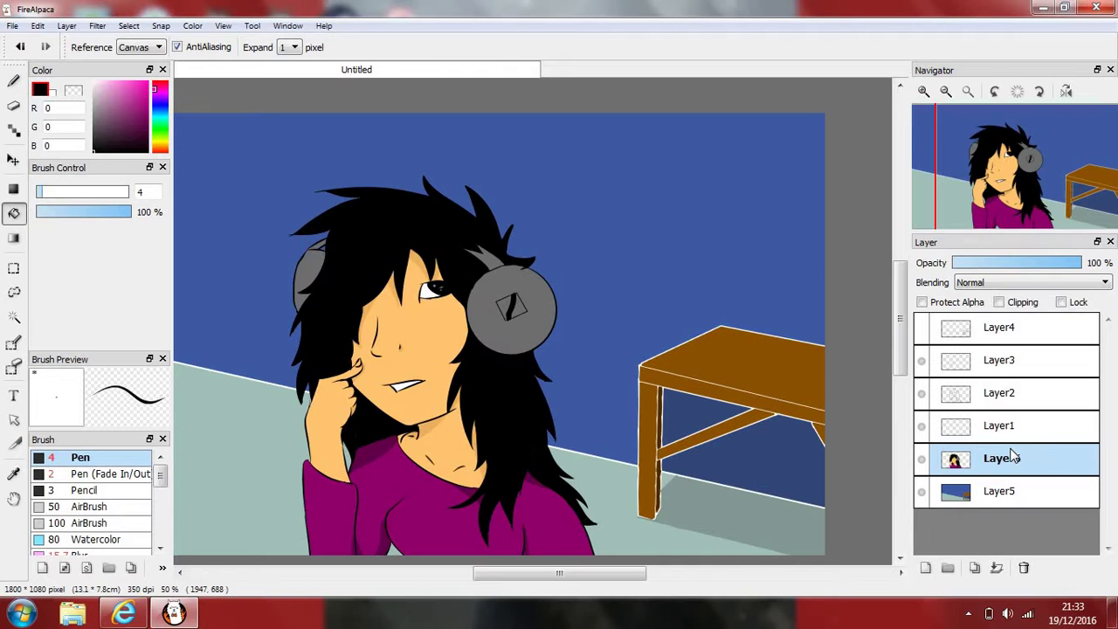
click(922, 328)
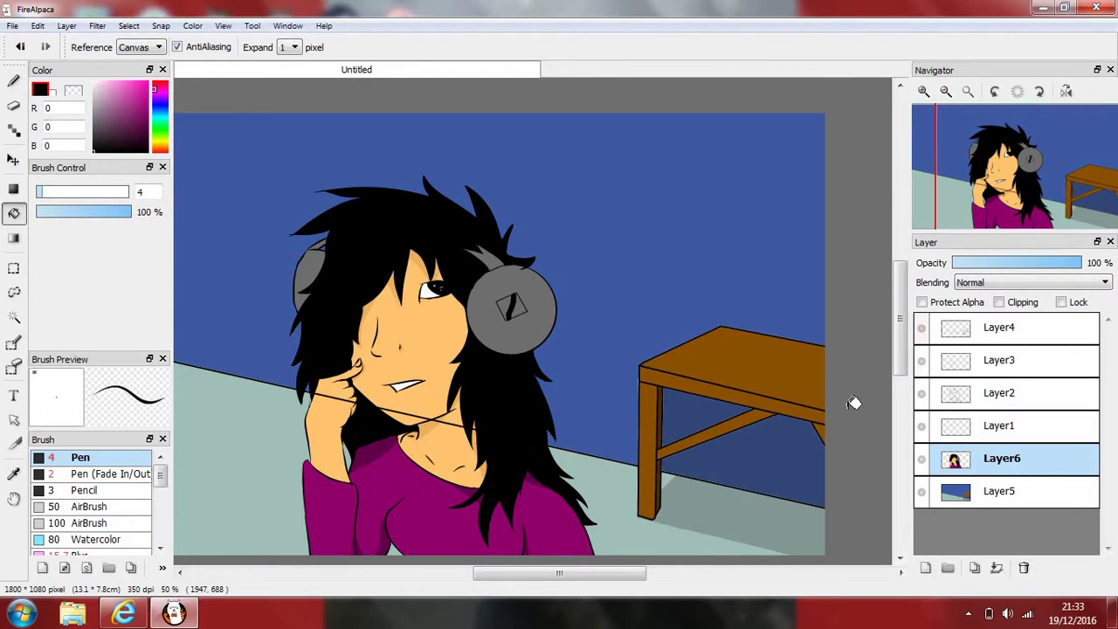
click(1005, 332)
scroll(432, 448, up, 2)
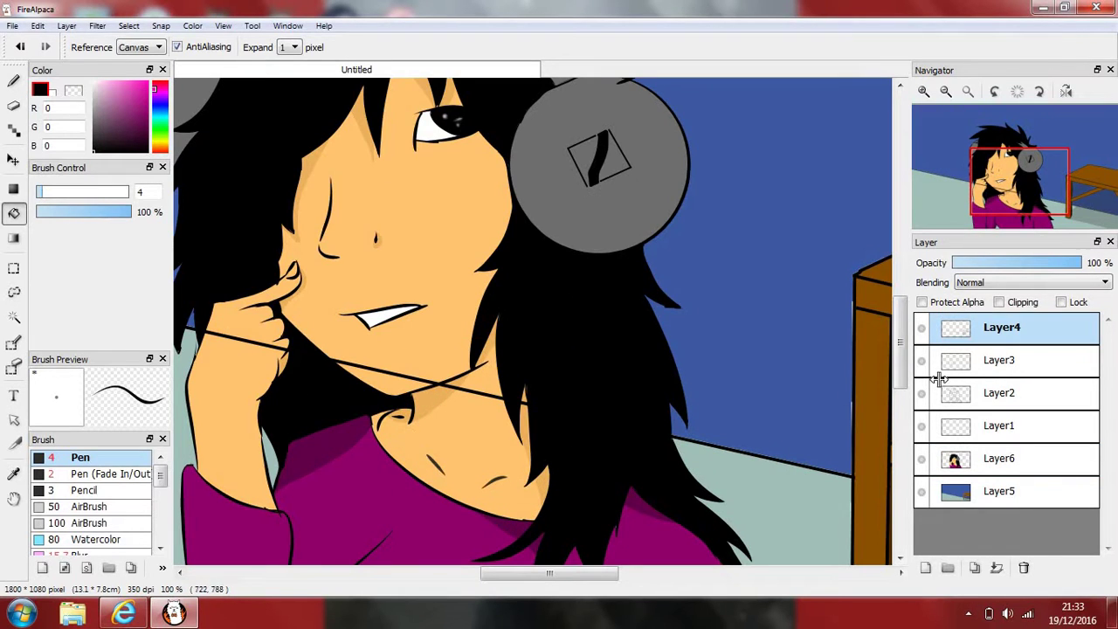
drag(1038, 331, 1019, 475)
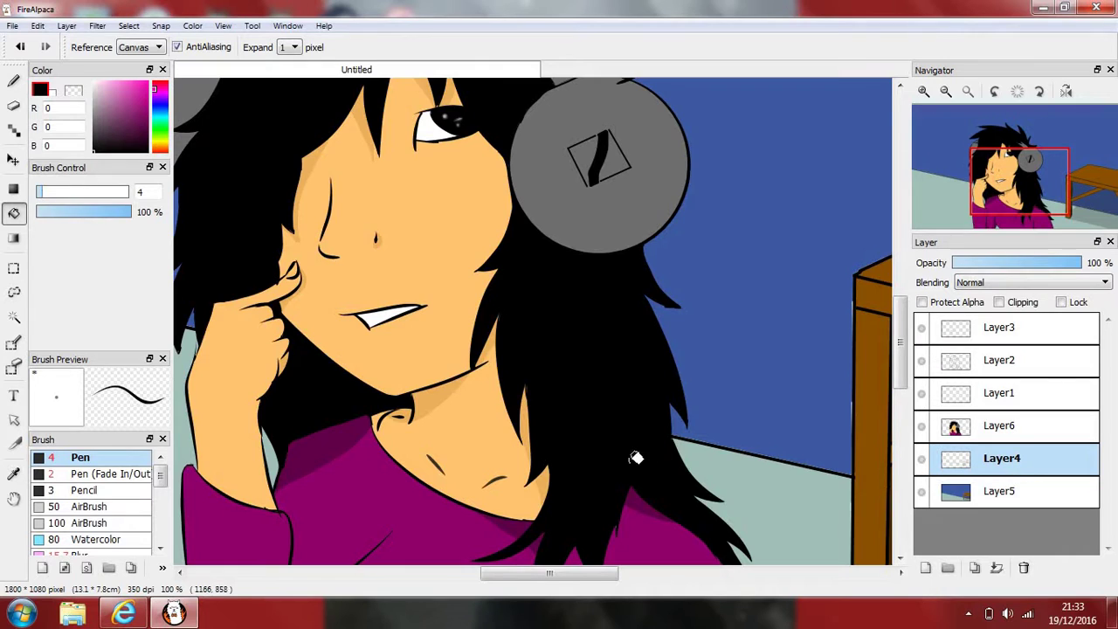
scroll(620, 460, down, 2)
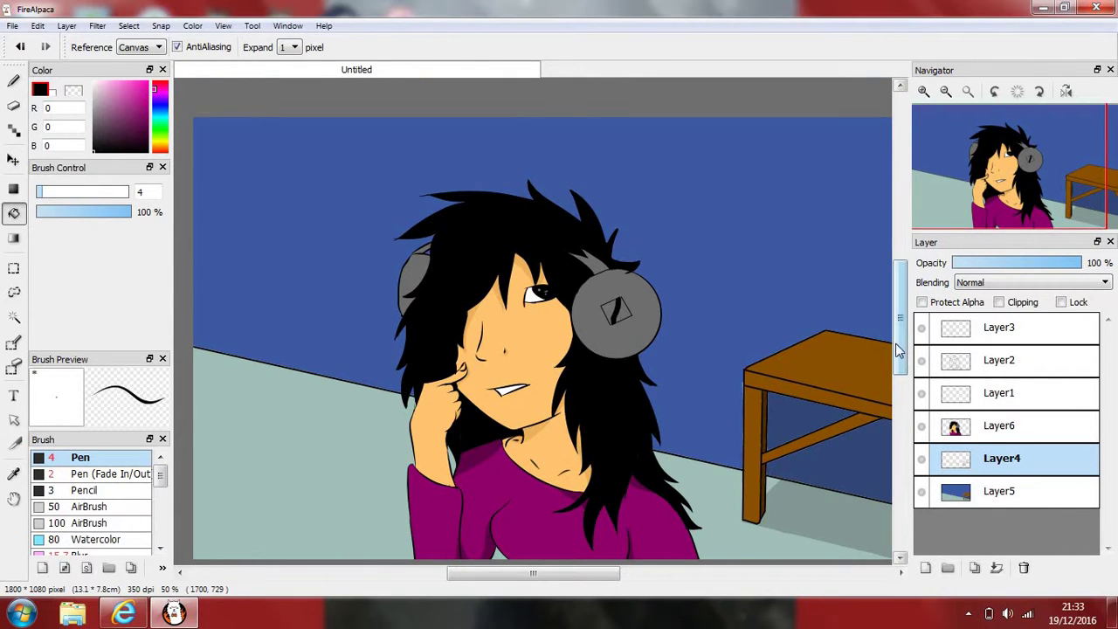
drag(1012, 193, 633, 309)
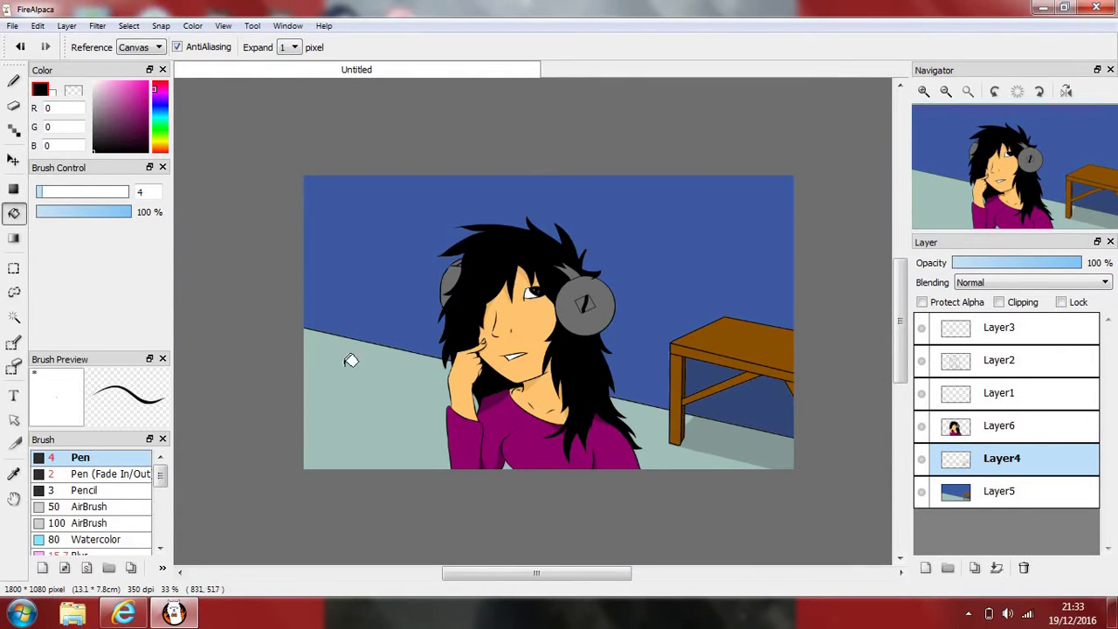
Select Layer5 and set up the Pen (Fade In/Out) brush at size 3 in red (RGB 255, 0, 0)
click(1019, 495)
scroll(299, 349, up, 2)
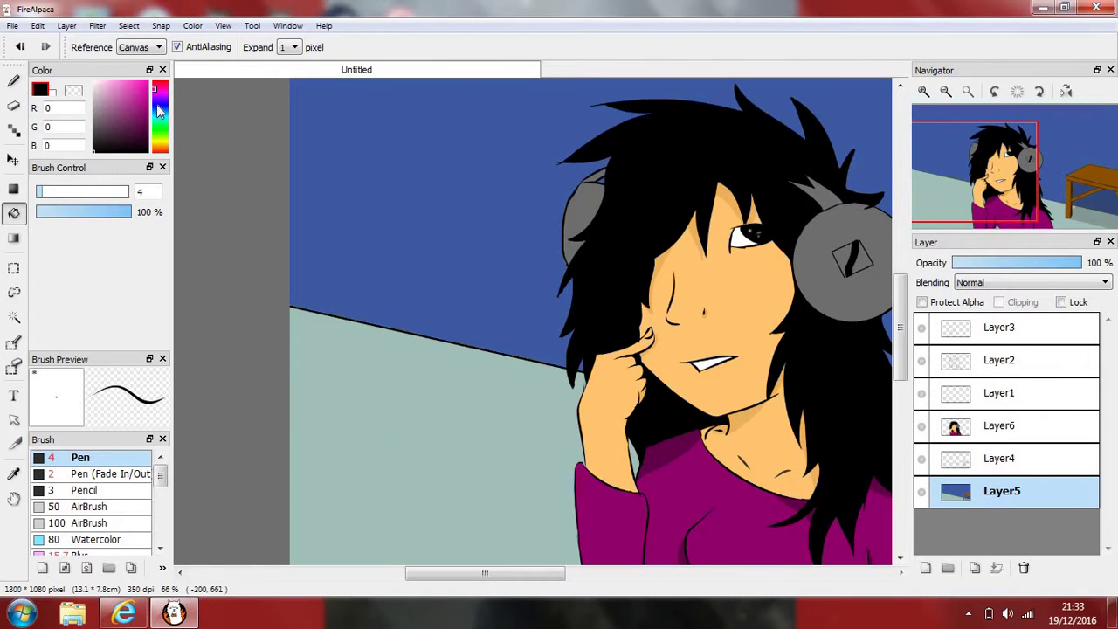
click(125, 91)
click(151, 84)
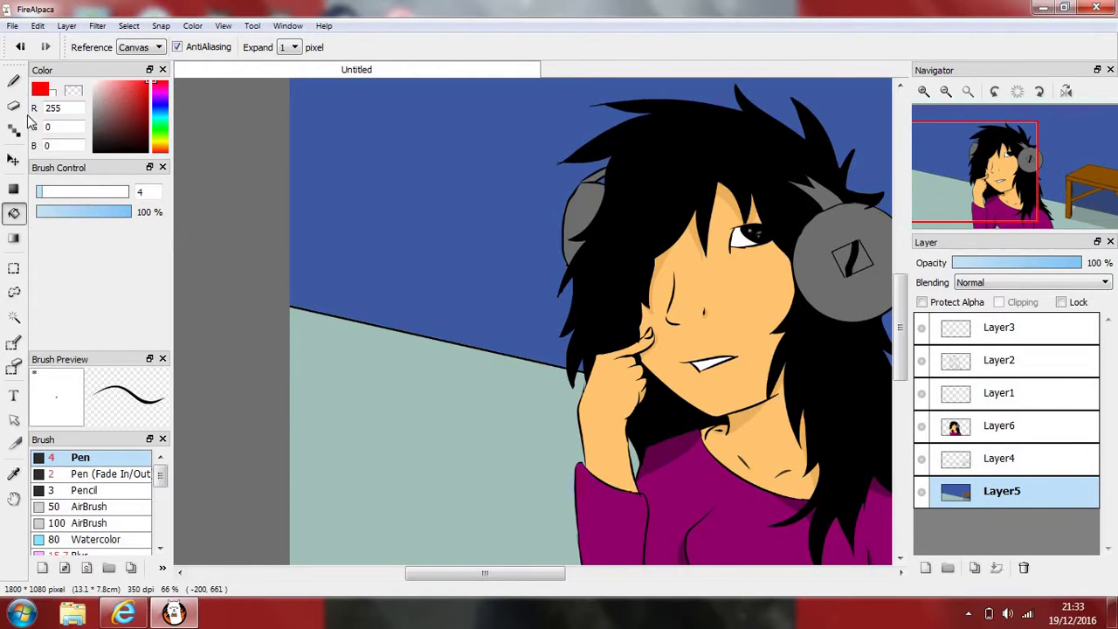
click(13, 80)
click(103, 476)
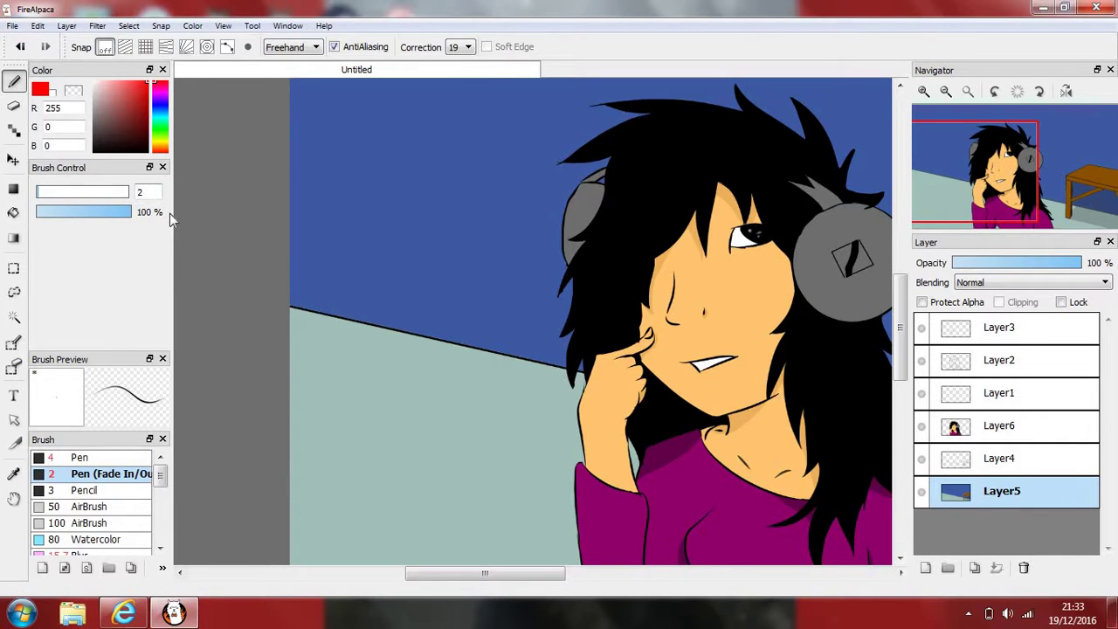
key(BackSpace)
text(3)
drag(979, 168, 979, 199)
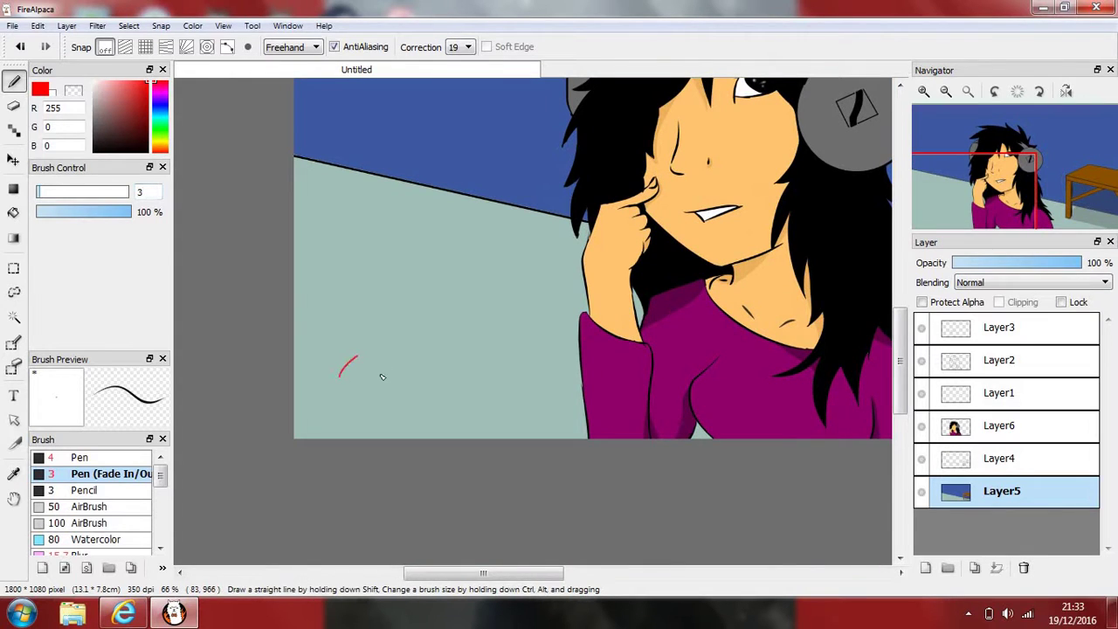
drag(374, 381, 341, 430)
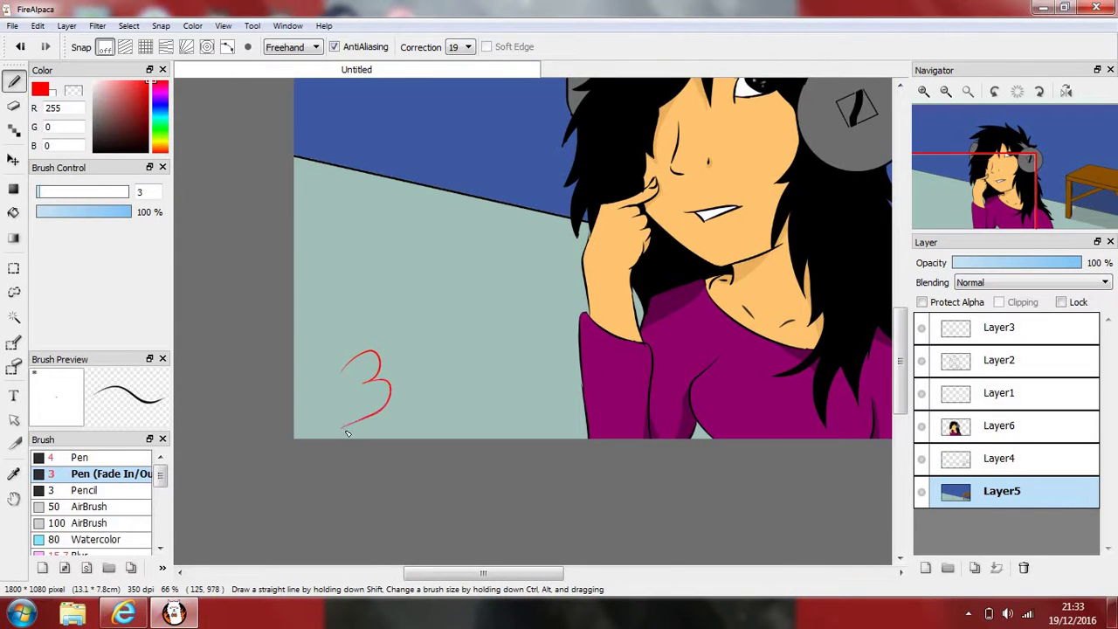
key(ctrl+z)
key(ctrl+z)
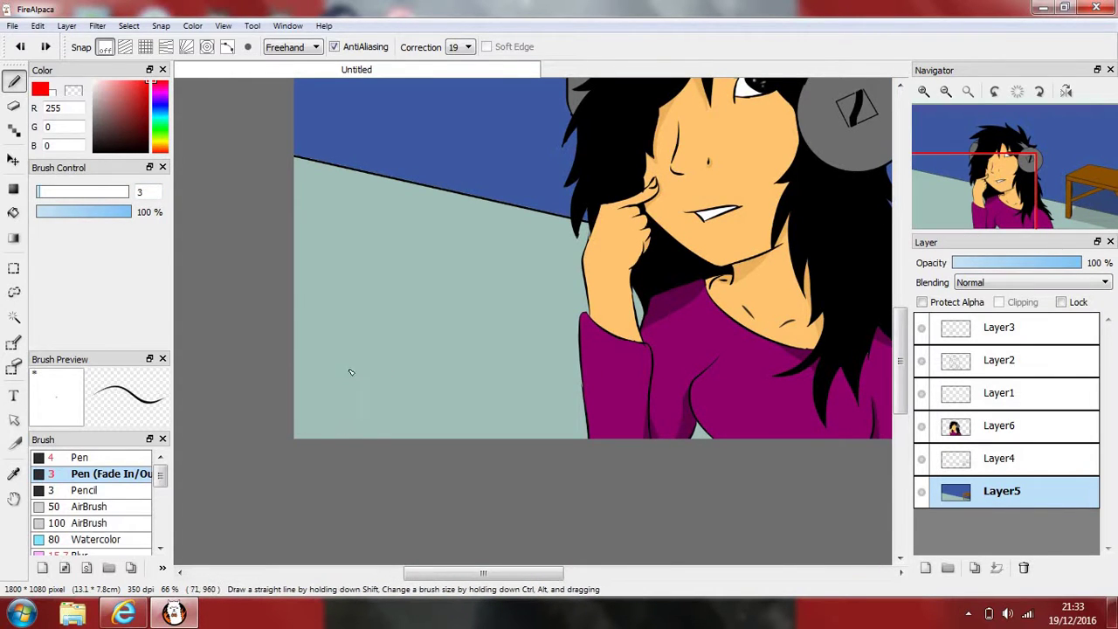
Handwrite the first letters of the red signature on the floor in the drawing's lower-left corner
mouse_move(389, 374)
mouse_down()
mouse_move(372, 403)
mouse_move(359, 397)
mouse_up()
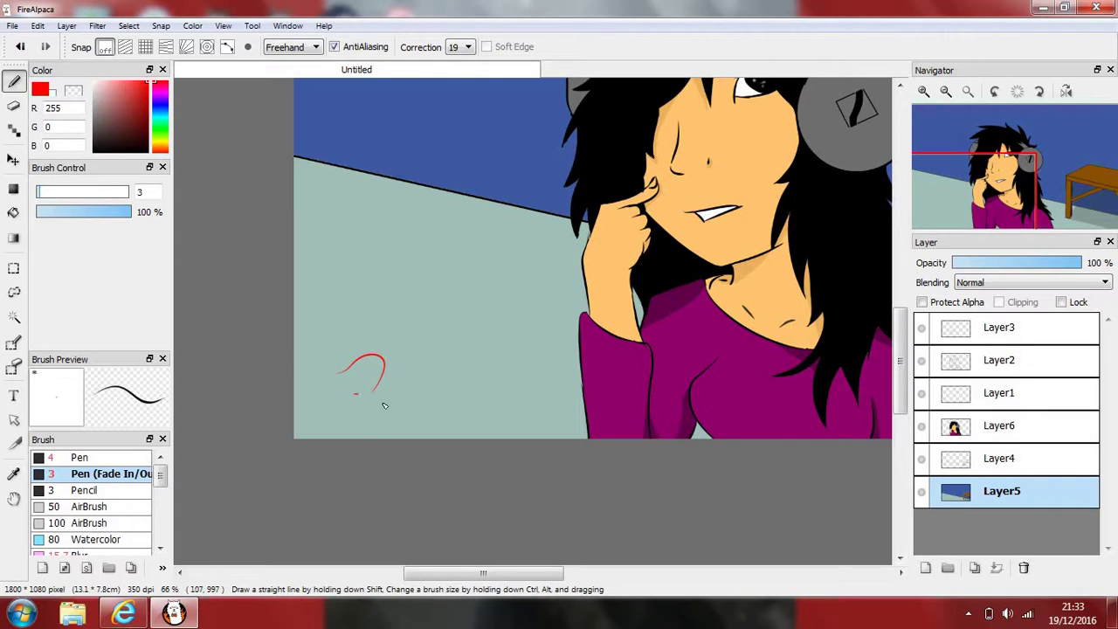
key(ctrl+z)
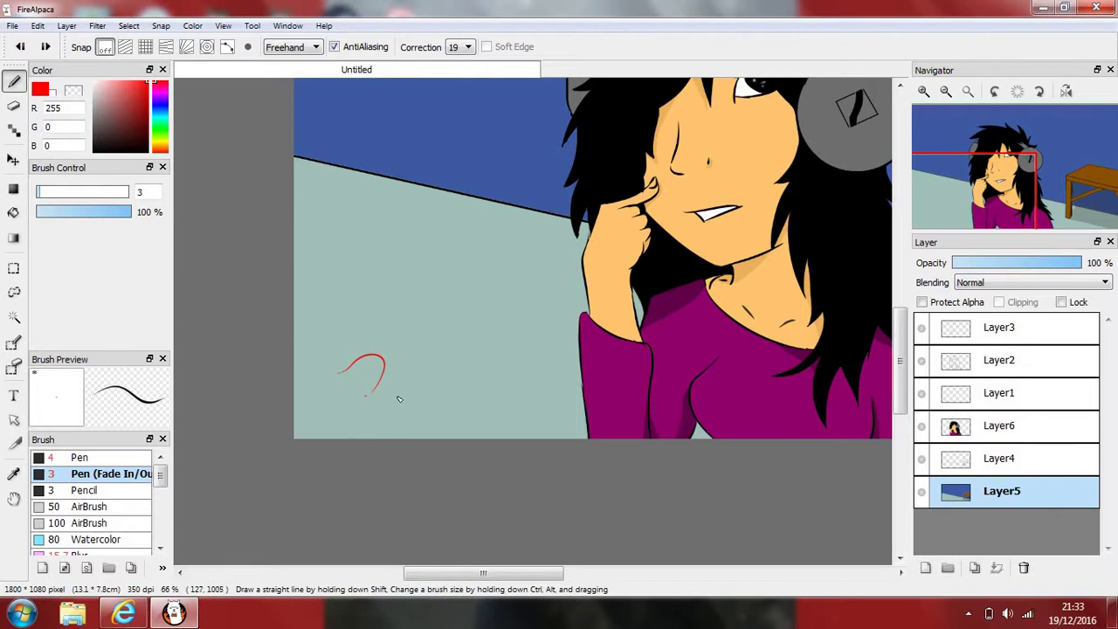
mouse_move(349, 372)
mouse_down()
mouse_move(352, 442)
mouse_move(339, 454)
mouse_move(381, 437)
mouse_up()
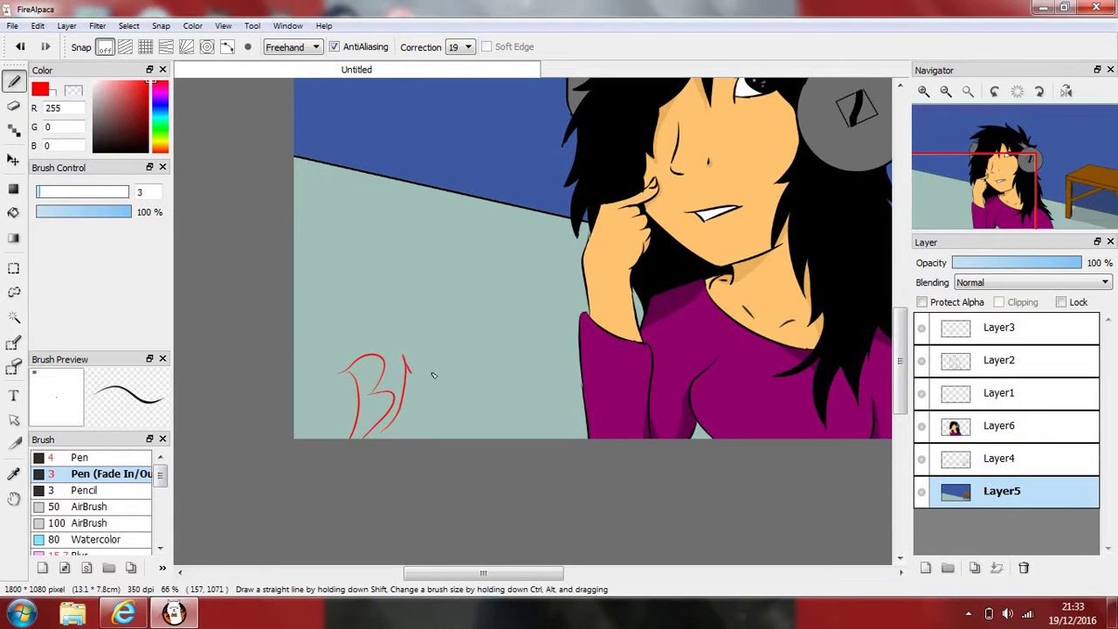